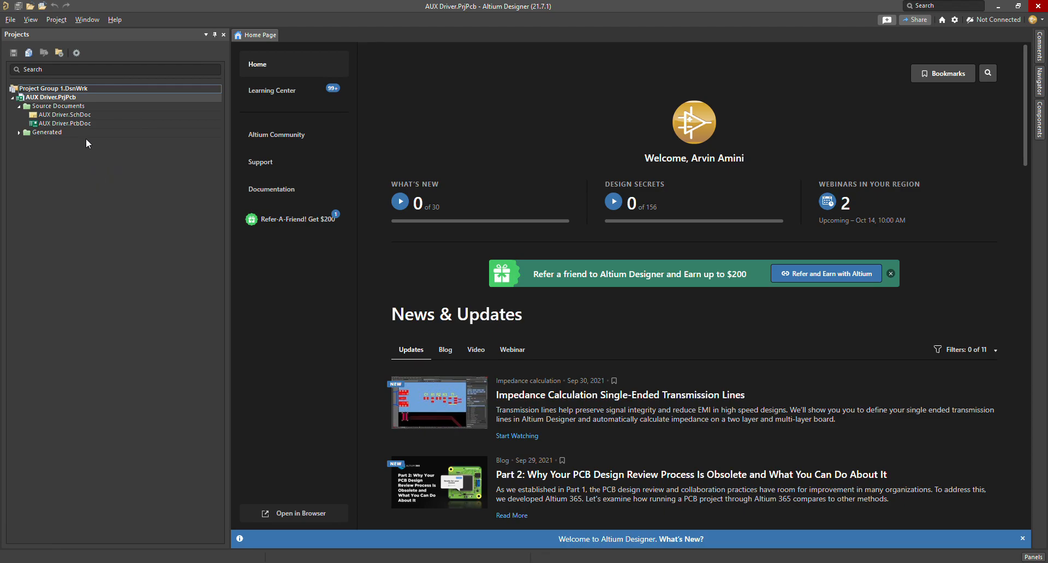
Step: Open AUX Driver.SchDoc, zoom and pan around its circuit, then select AUX Driver.PcbDoc
{"action": "double_click", "coordinate": [72, 115]}
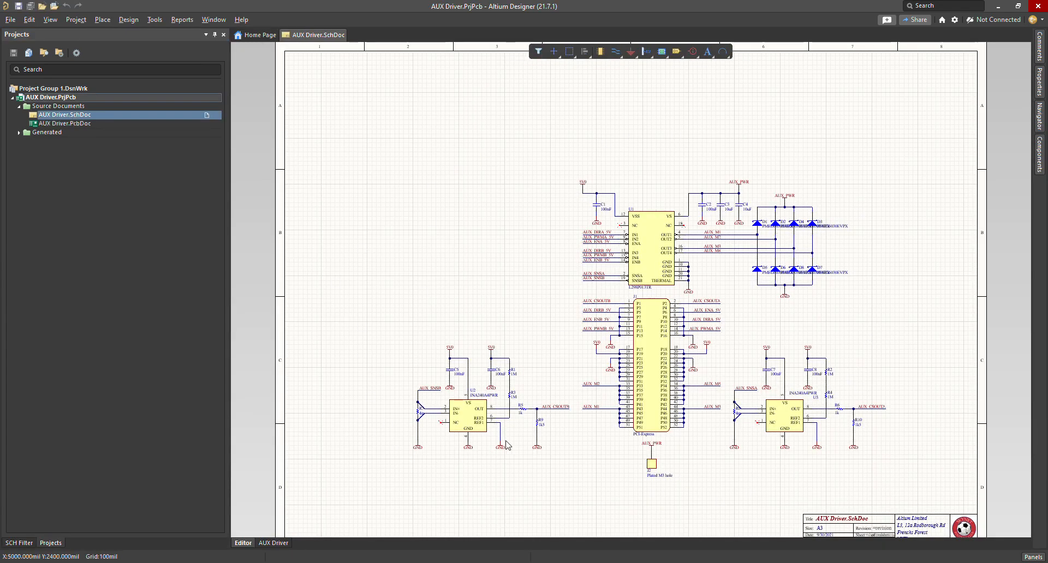
{"action": "scroll", "coordinate": [710, 436], "scroll_direction": "up", "scroll_amount": 2, "text": "ctrl"}
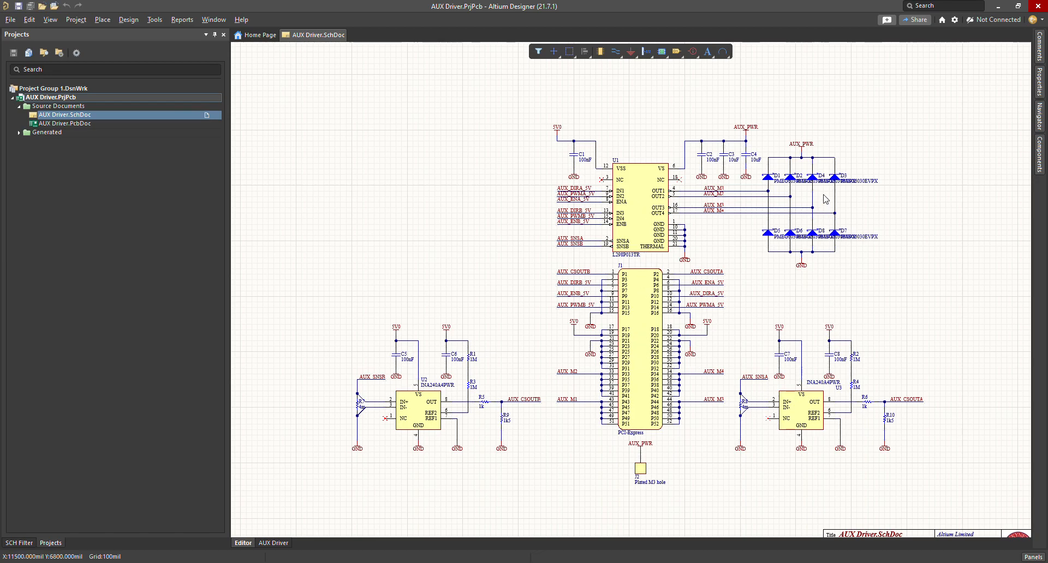
{"action": "scroll", "coordinate": [808, 180], "scroll_direction": "up", "scroll_amount": 3, "text": "ctrl"}
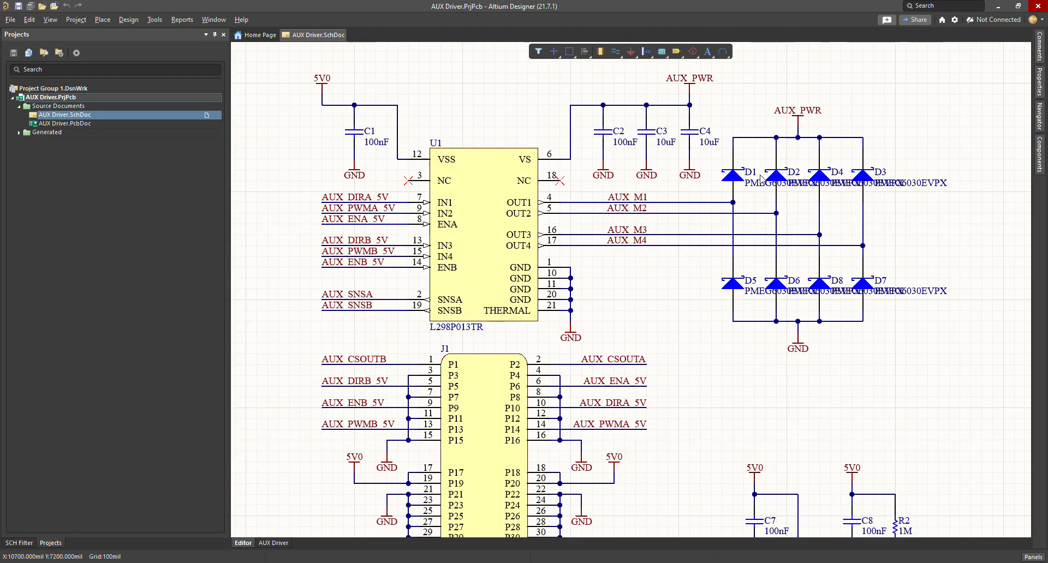
{"action": "scroll", "coordinate": [501, 299], "scroll_direction": "down", "scroll_amount": 3, "text": "ctrl"}
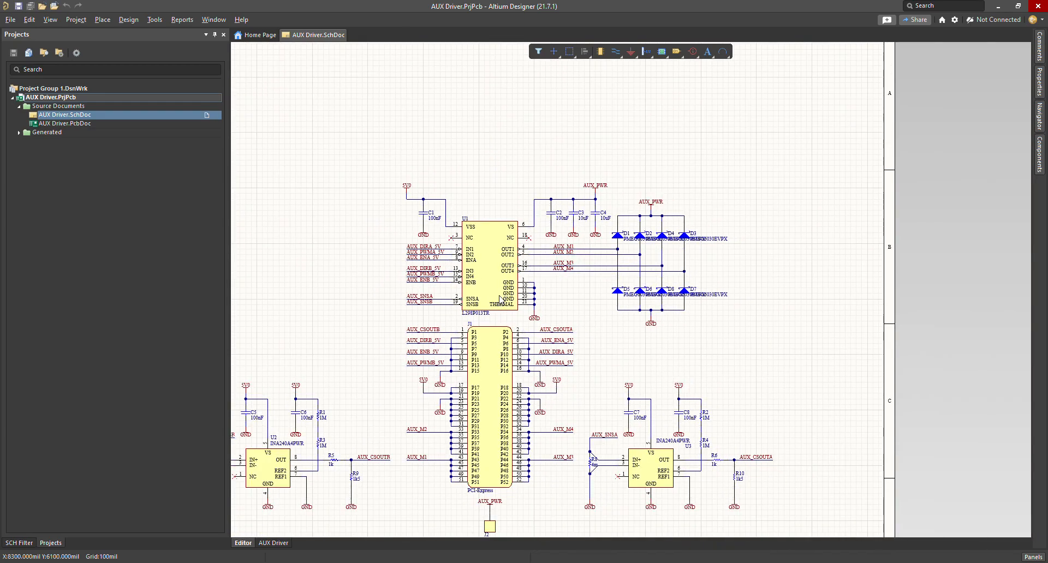
{"action": "scroll", "coordinate": [781, 382], "scroll_direction": "left", "scroll_amount": 5, "text": "shift"}
{"action": "scroll", "coordinate": [715, 397], "scroll_direction": "down", "scroll_amount": 2}
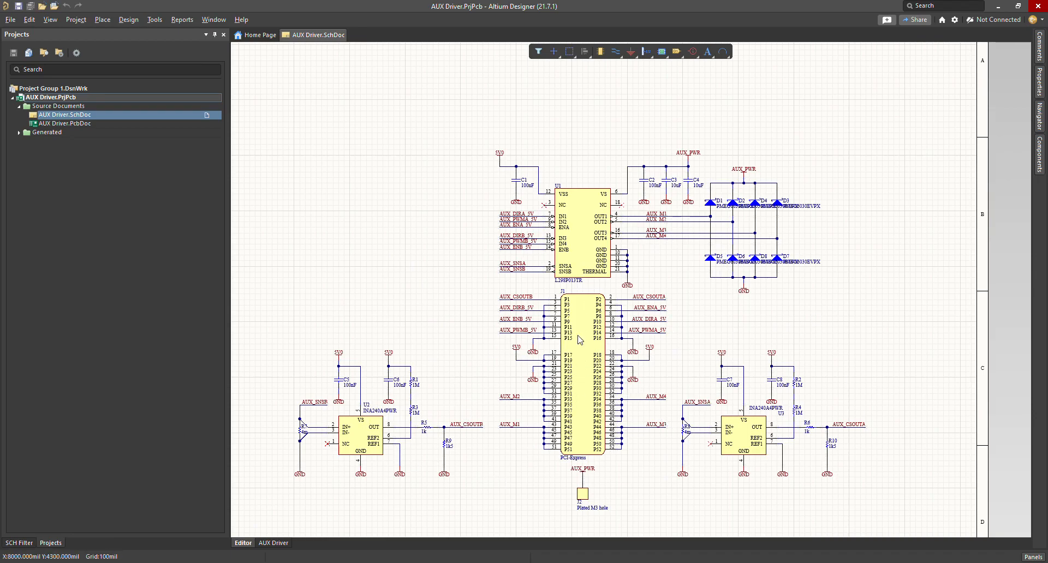
{"action": "scroll", "coordinate": [680, 249], "scroll_direction": "up", "scroll_amount": 2, "text": "ctrl"}
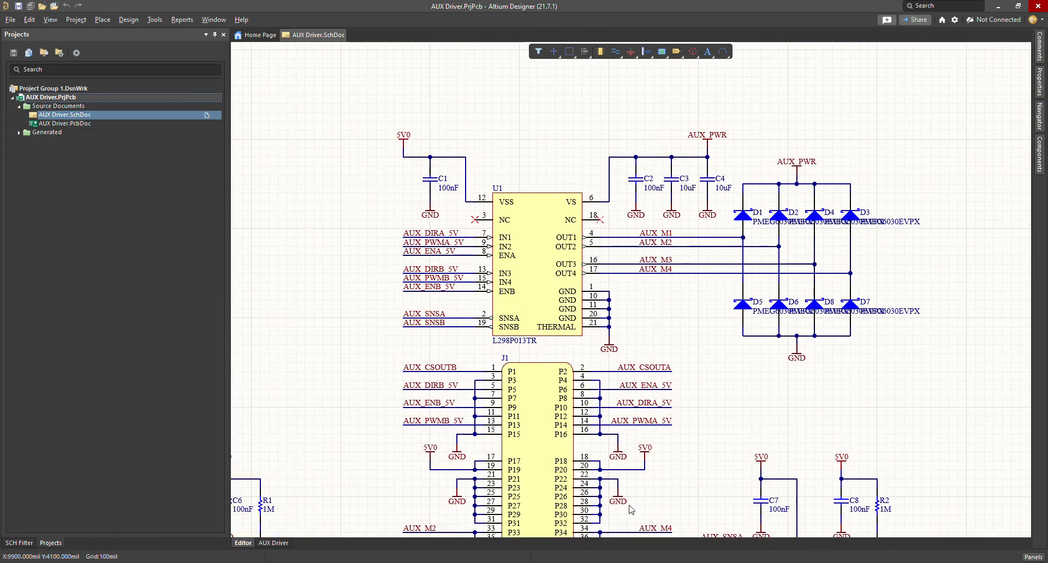
{"action": "scroll", "coordinate": [628, 334], "scroll_direction": "down", "scroll_amount": 2, "text": "ctrl"}
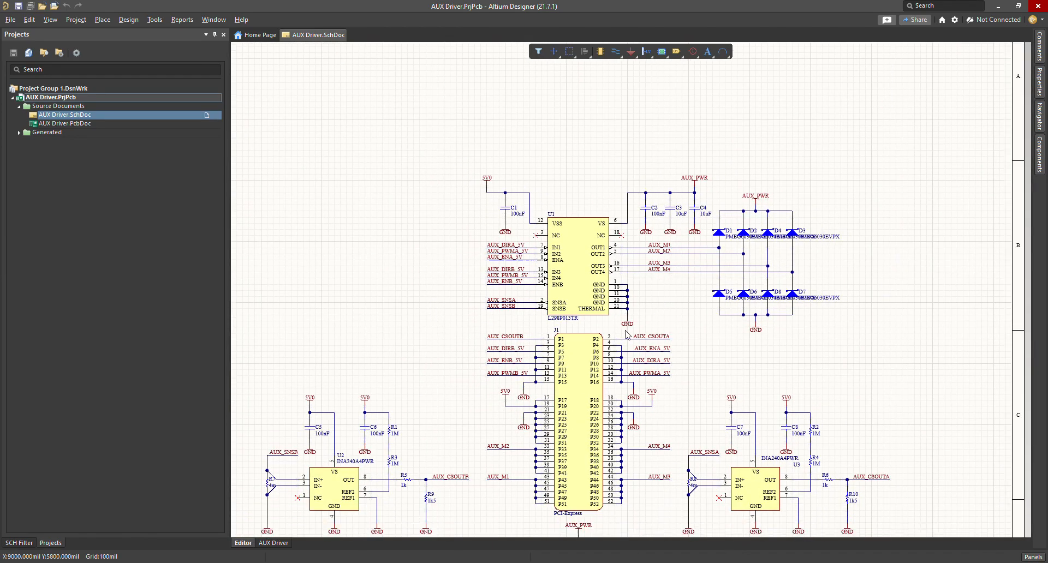
{"action": "scroll", "coordinate": [628, 334], "scroll_direction": "down", "scroll_amount": 1}
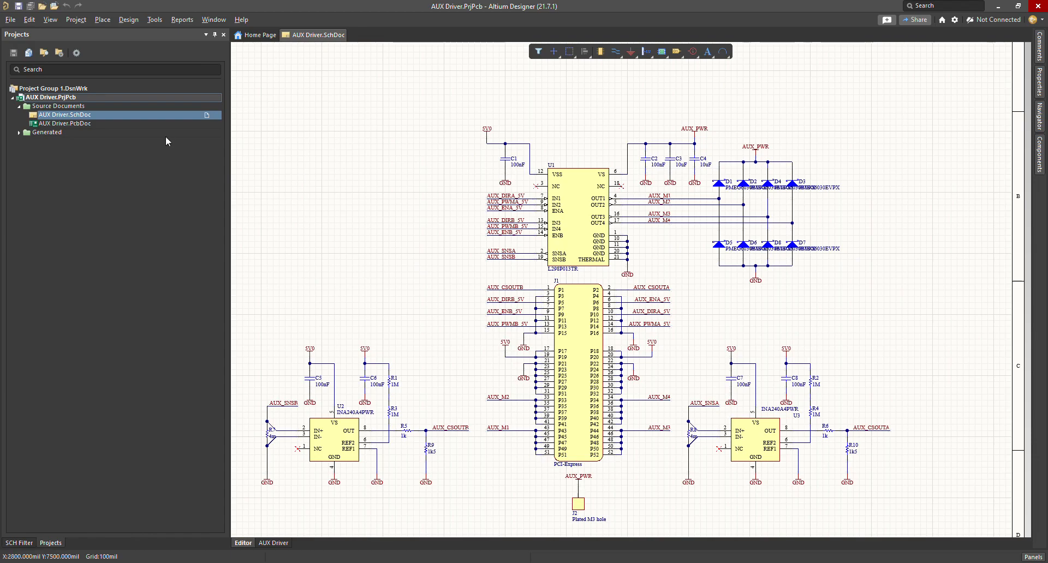
{"action": "left_click", "coordinate": [72, 124]}
Step: Open AUX Driver.PcbDoc in 3D view and rotate the board to several angles, including its underside
{"action": "double_click", "coordinate": [72, 124]}
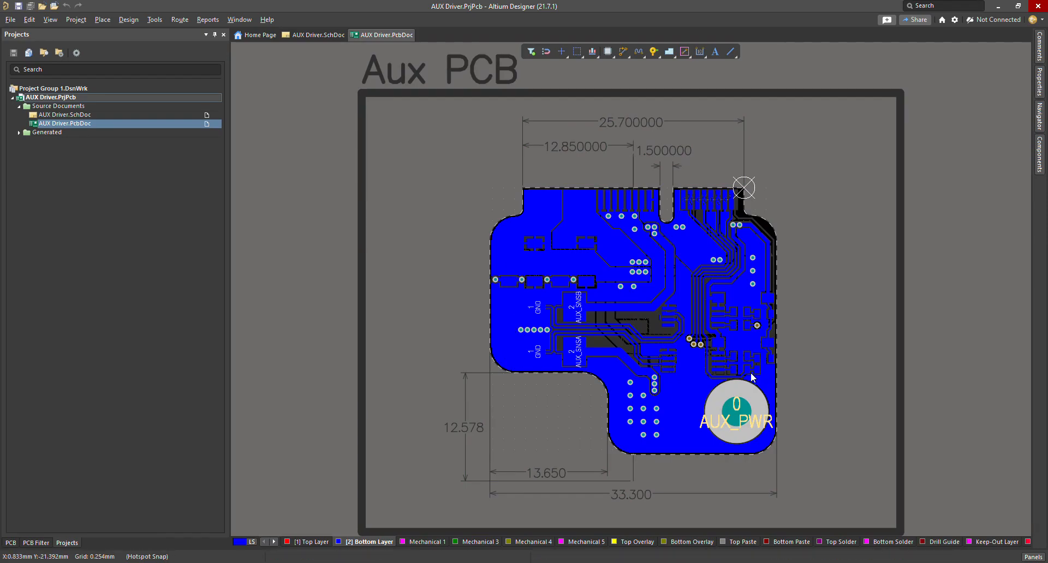
{"action": "key", "text": "3"}
{"action": "key", "text": "shift"}
{"action": "right_click_drag", "start_coordinate": [825, 322], "coordinate": [775, 159], "text": "shift"}
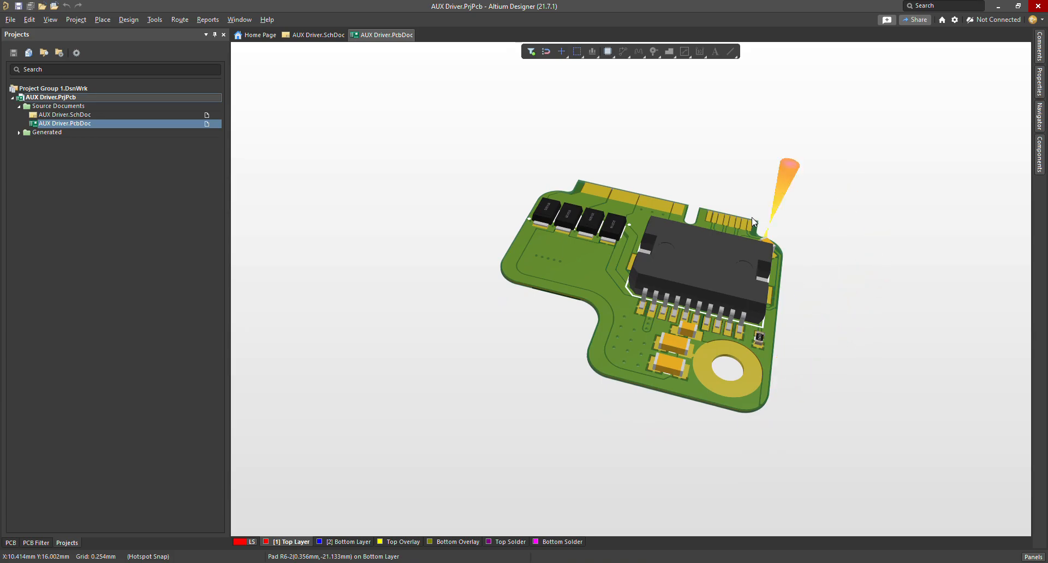
{"action": "right_click_drag", "start_coordinate": [880, 277], "coordinate": [623, 92], "text": "shift"}
{"action": "right_click_drag", "start_coordinate": [716, 292], "coordinate": [797, 111], "text": "shift"}
{"action": "right_click_drag", "start_coordinate": [852, 167], "coordinate": [704, 109], "text": "shift"}
Step: Zoom in and tilt the 3D board further, then reset it to a flat top view
{"action": "scroll", "coordinate": [755, 125], "scroll_direction": "up", "scroll_amount": 2}
{"action": "scroll", "coordinate": [789, 333], "scroll_direction": "up", "scroll_amount": 5, "text": "ctrl"}
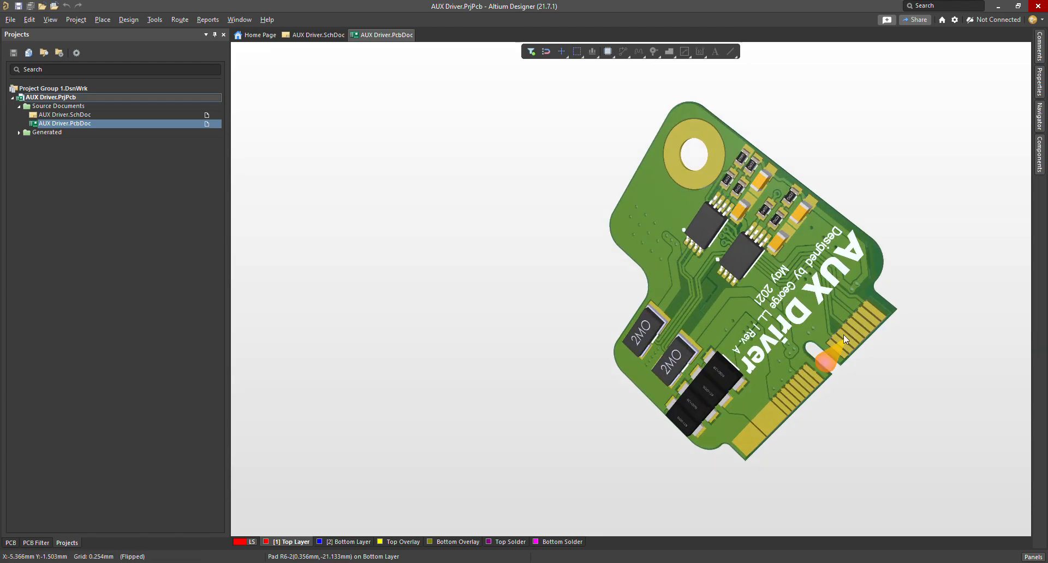
{"action": "scroll", "coordinate": [819, 334], "scroll_direction": "up", "scroll_amount": 2, "text": "ctrl"}
{"action": "right_click_drag", "start_coordinate": [780, 327], "coordinate": [811, 256], "text": "shift"}
{"action": "key", "text": "0"}
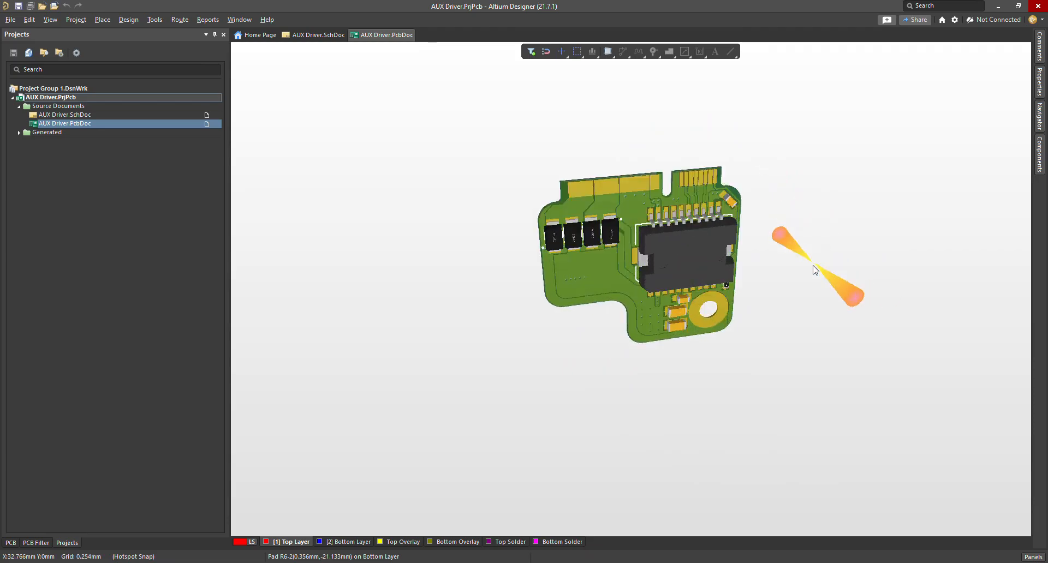
{"action": "scroll", "coordinate": [746, 296], "scroll_direction": "down", "scroll_amount": 1}
{"action": "scroll", "coordinate": [745, 296], "scroll_direction": "up", "scroll_amount": 2}
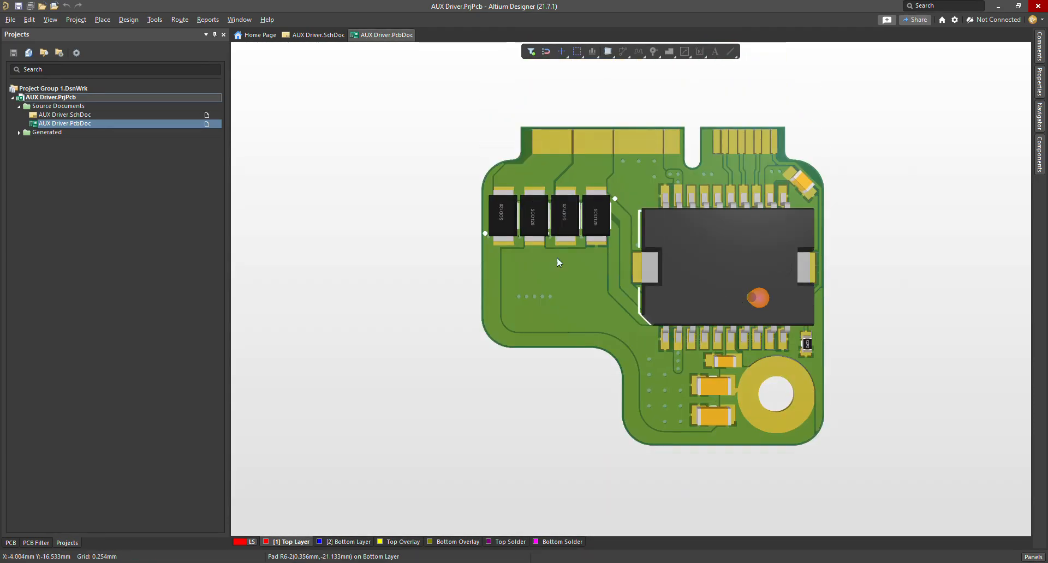
Step: Switch between the AUX Driver schematic and board, then bring up the project's context menu
{"action": "left_click", "coordinate": [314, 35]}
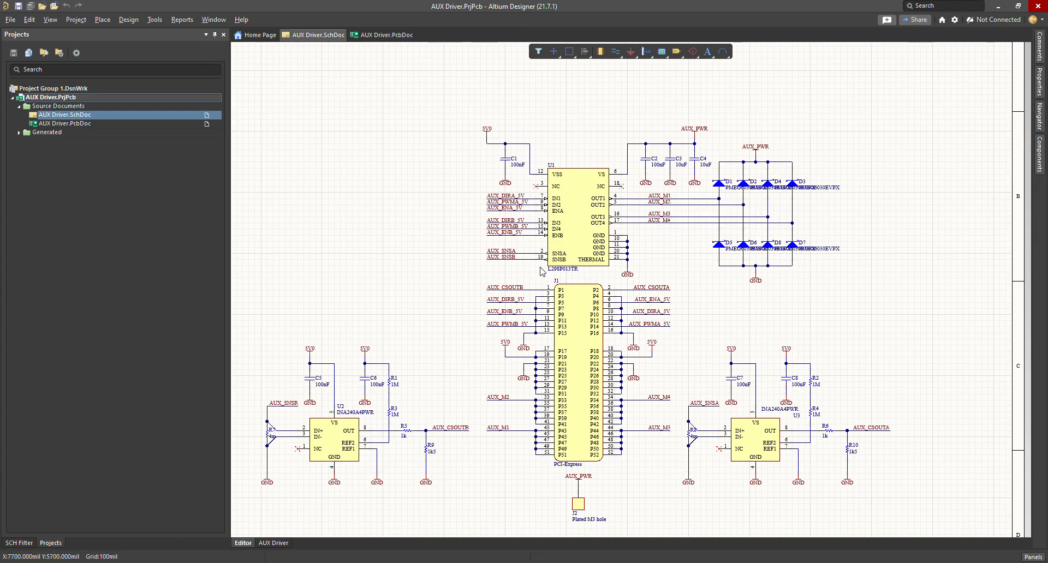
{"action": "left_click", "coordinate": [377, 37]}
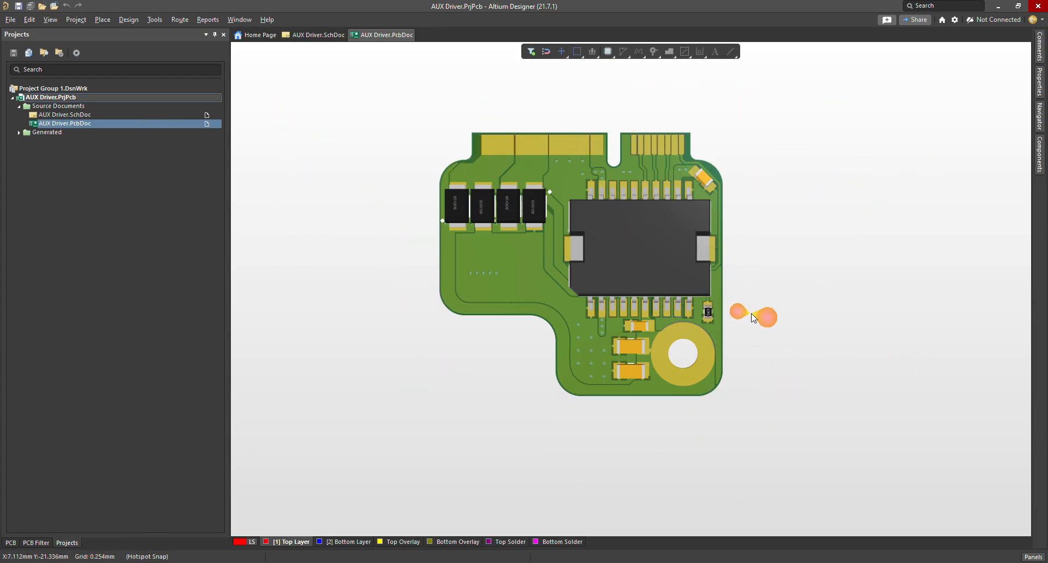
{"action": "right_click", "coordinate": [44, 99]}
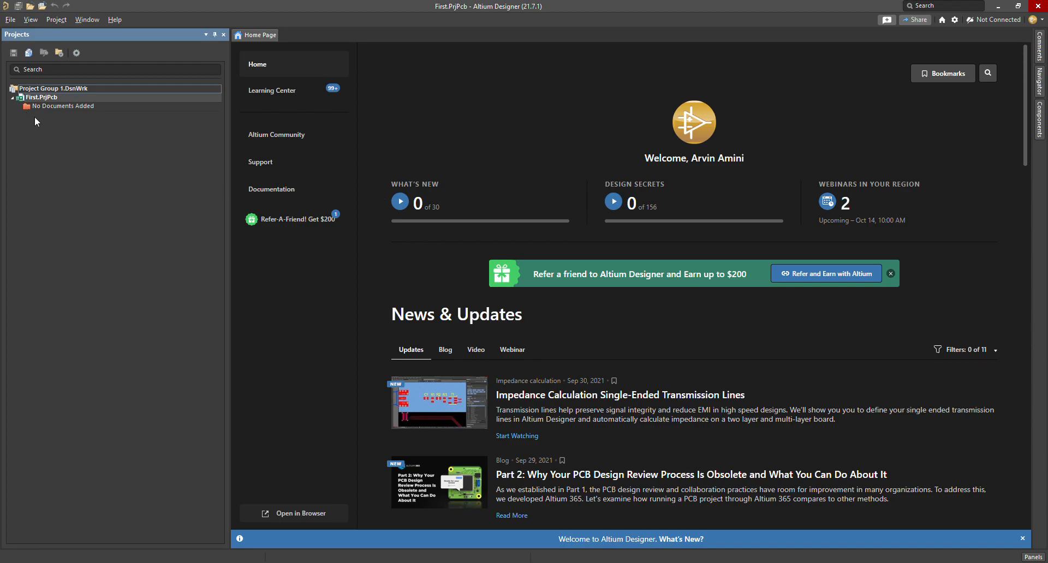
Step: Add first.SchDoc and first.PcbDoc to First.PrjPcb, then open the Place Part library
{"action": "left_click", "coordinate": [42, 100]}
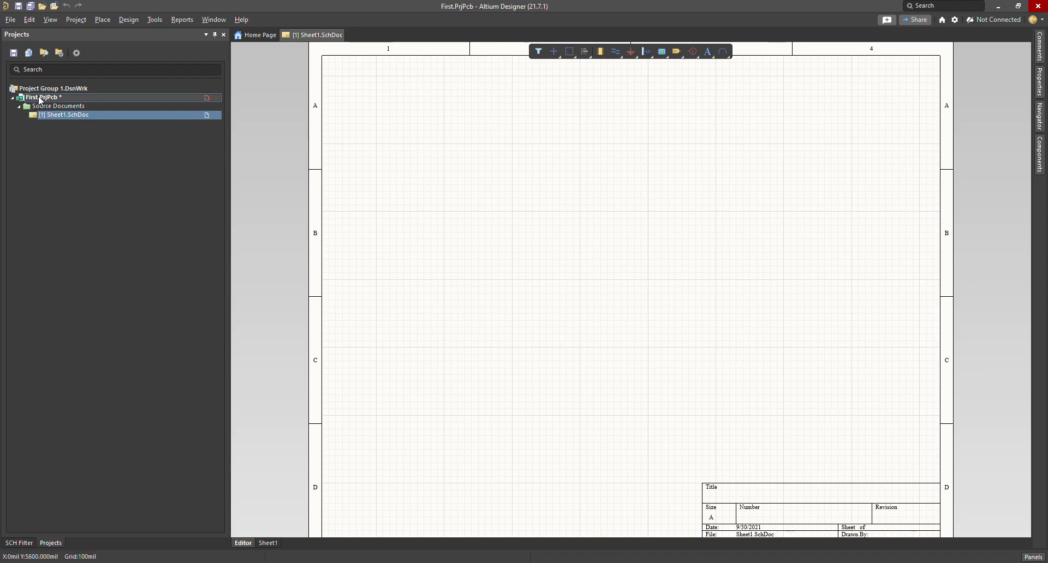
{"action": "right_click", "coordinate": [44, 96]}
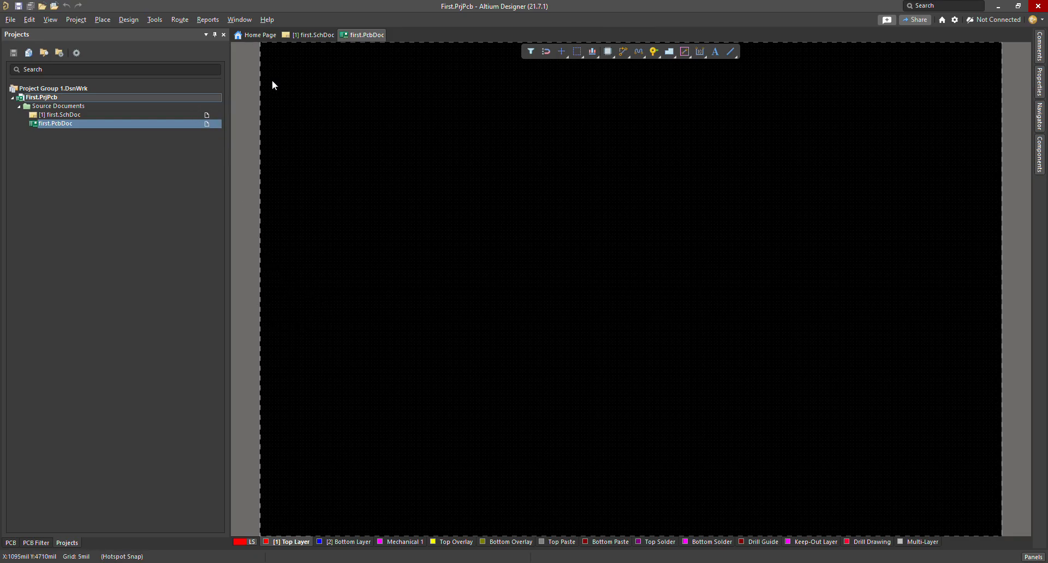
{"action": "left_click", "coordinate": [297, 34]}
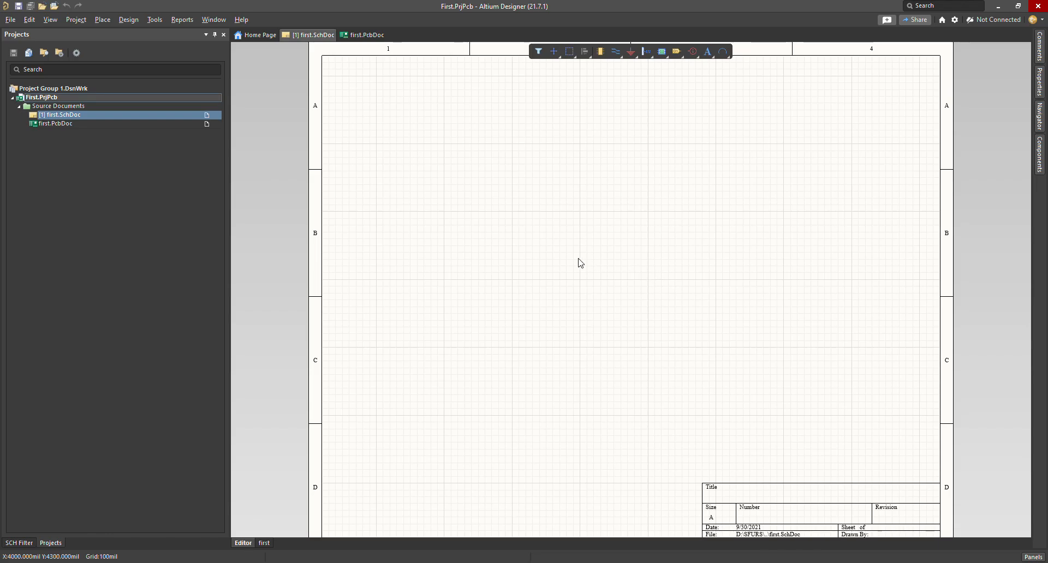
{"action": "left_click", "coordinate": [601, 53]}
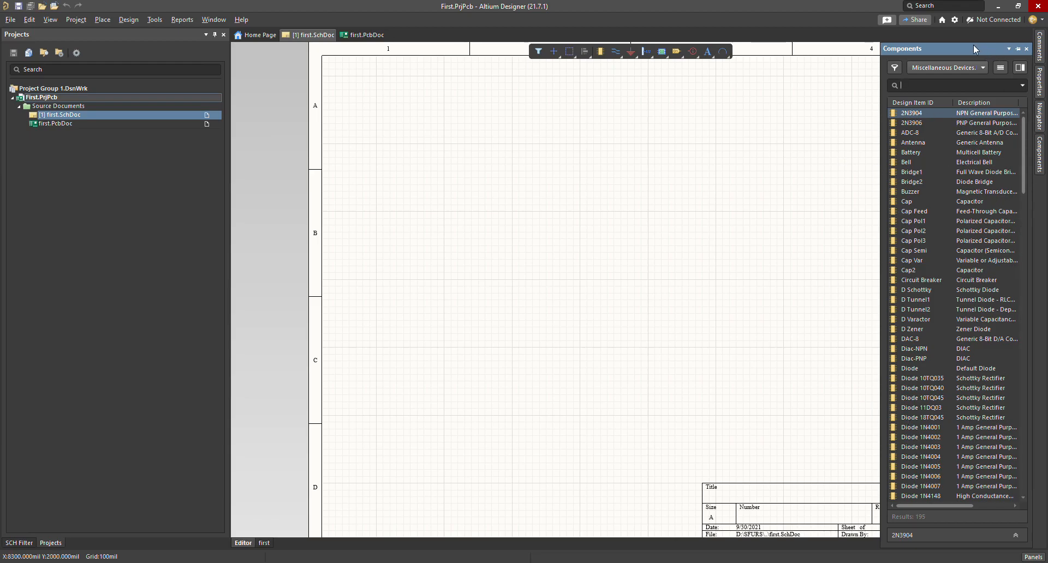
{"action": "left_click", "coordinate": [784, 166]}
{"action": "left_click", "coordinate": [20, 543]}
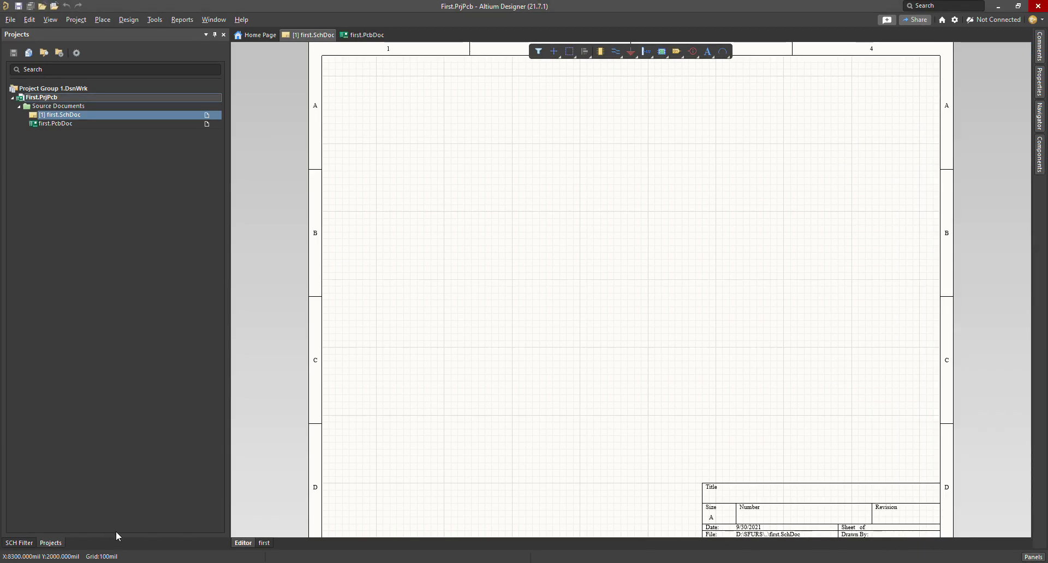
{"action": "left_click_drag", "start_coordinate": [127, 304], "coordinate": [116, 132]}
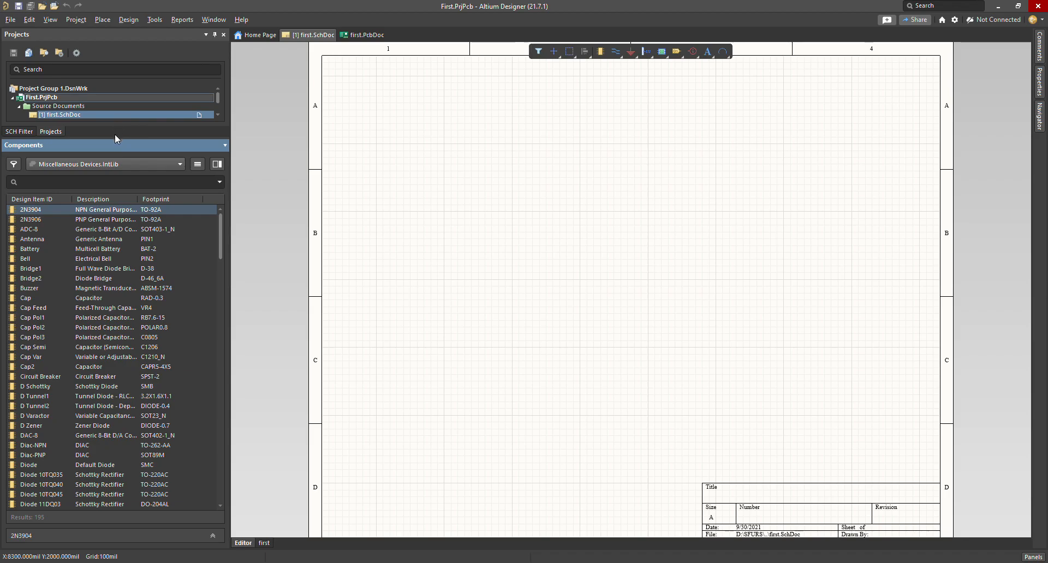
{"action": "left_click_drag", "start_coordinate": [115, 137], "coordinate": [116, 169]}
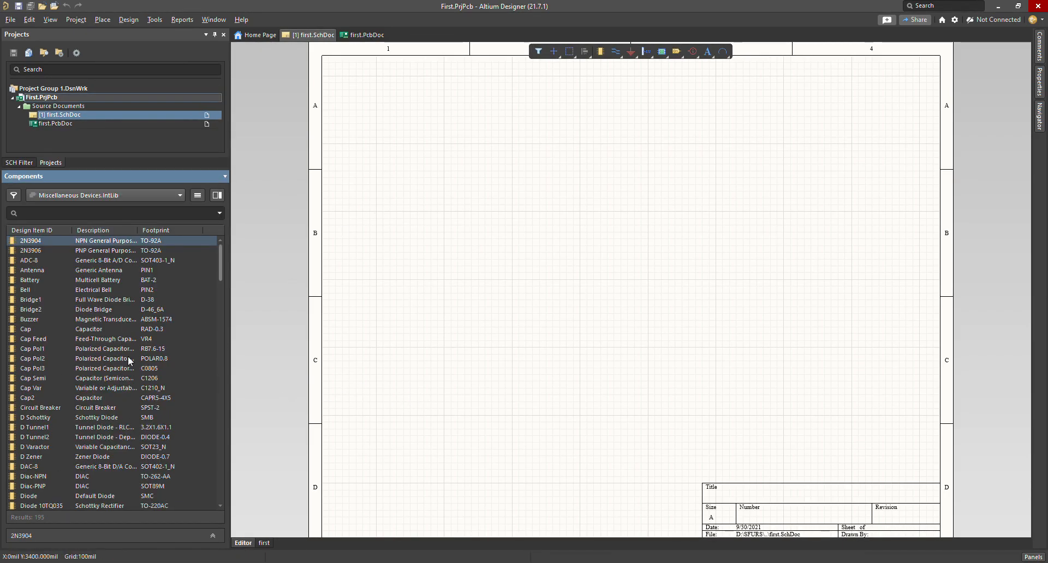
{"action": "left_click", "coordinate": [59, 271]}
{"action": "scroll", "coordinate": [59, 271], "scroll_direction": "down", "scroll_amount": 11}
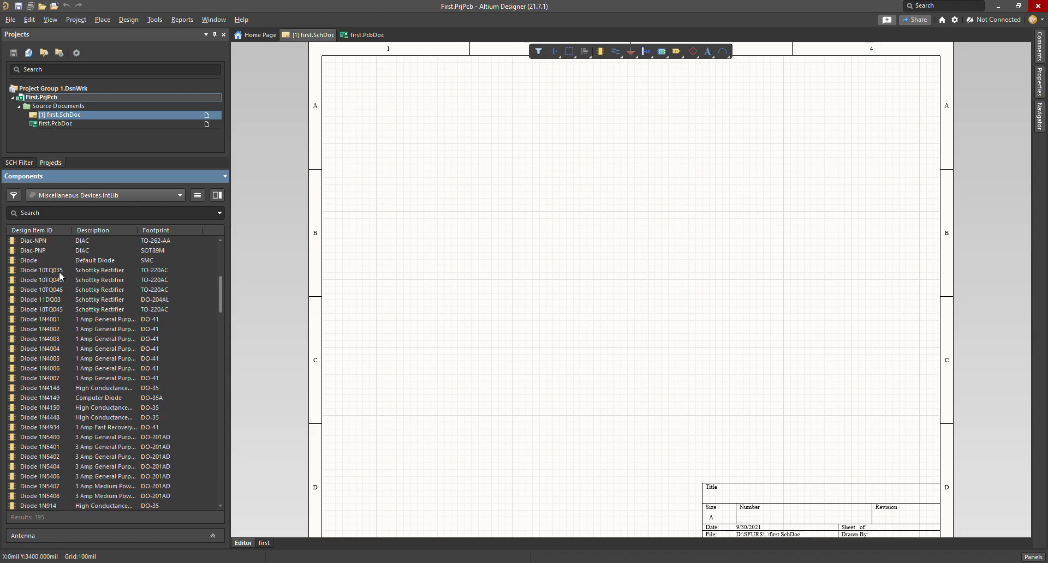
{"action": "scroll", "coordinate": [59, 271], "scroll_direction": "down", "scroll_amount": 20}
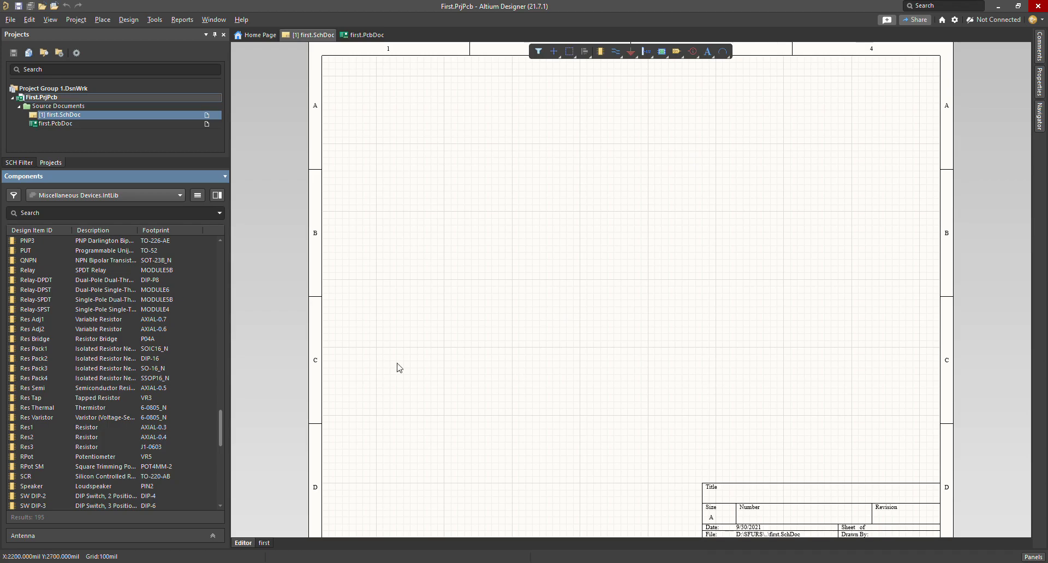
{"action": "scroll", "coordinate": [44, 342], "scroll_direction": "up", "scroll_amount": 20}
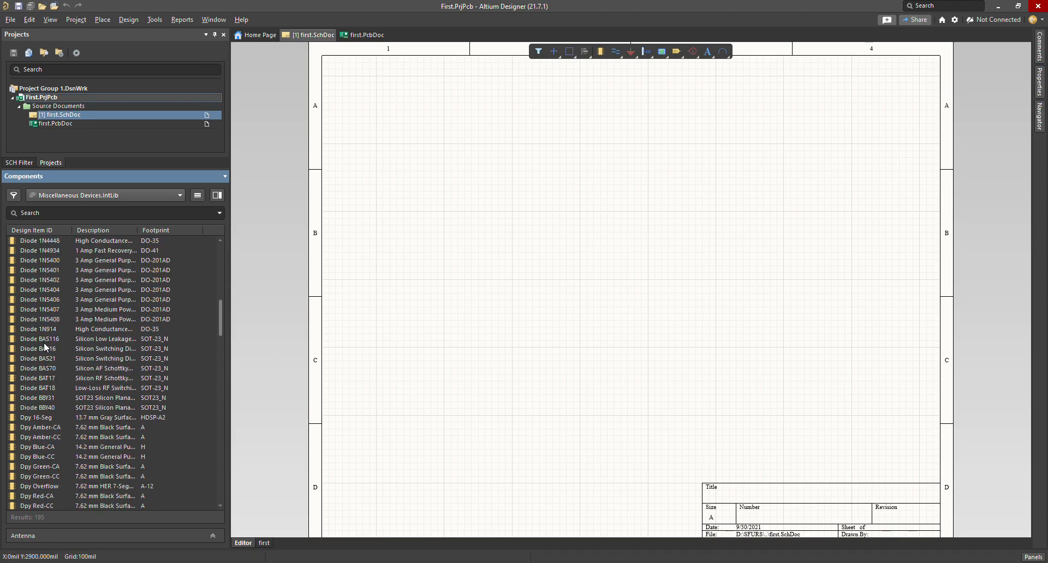
{"action": "scroll", "coordinate": [44, 343], "scroll_direction": "up", "scroll_amount": 7}
{"action": "scroll", "coordinate": [58, 332], "scroll_direction": "down", "scroll_amount": 16}
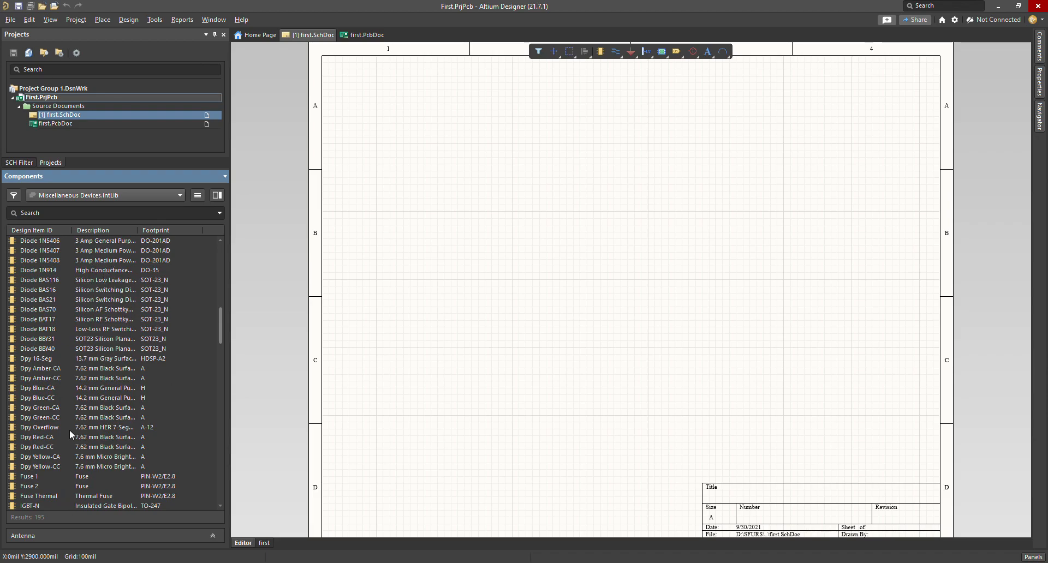
{"action": "scroll", "coordinate": [66, 408], "scroll_direction": "down", "scroll_amount": 11}
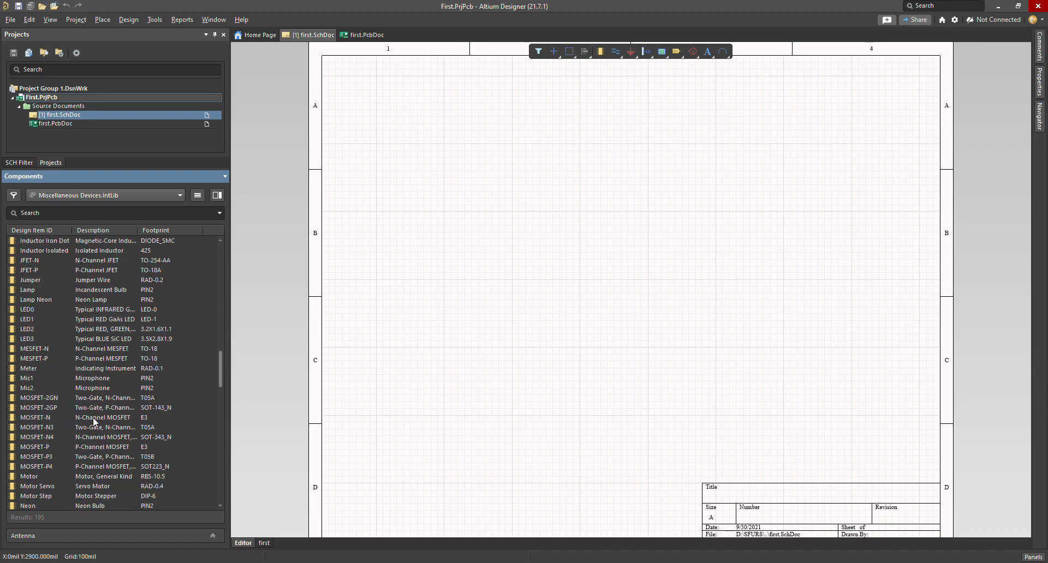
{"action": "scroll", "coordinate": [69, 438], "scroll_direction": "down", "scroll_amount": 20}
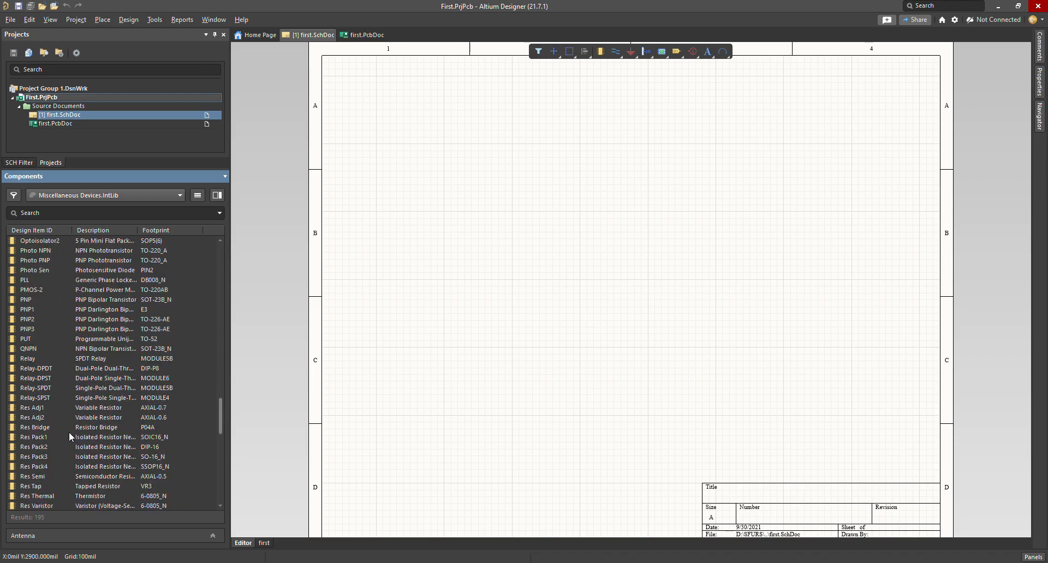
{"action": "scroll", "coordinate": [69, 437], "scroll_direction": "up", "scroll_amount": 20}
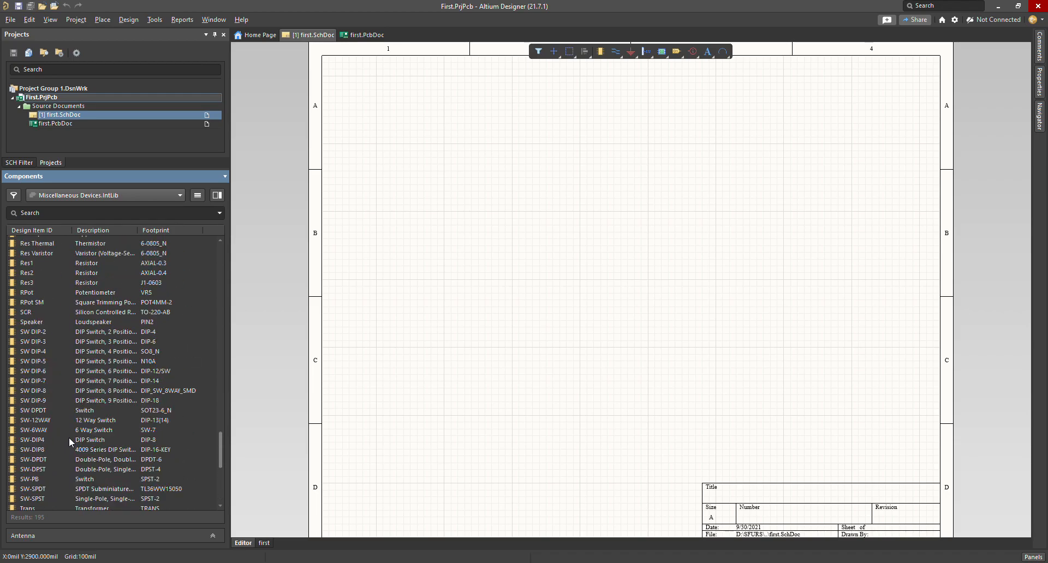
{"action": "scroll", "coordinate": [69, 438], "scroll_direction": "up", "scroll_amount": 20}
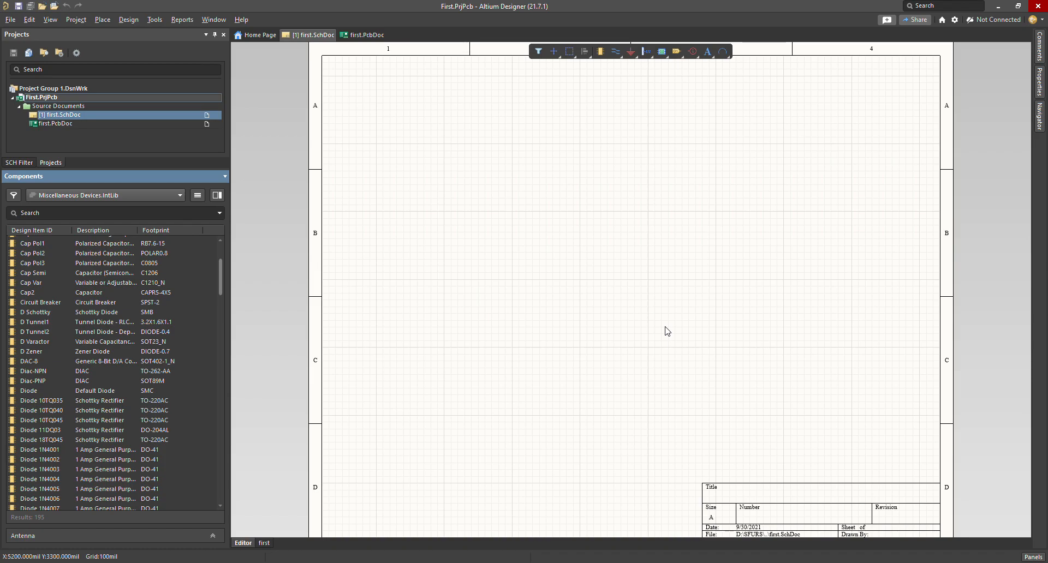
{"action": "scroll", "coordinate": [127, 364], "scroll_direction": "down", "scroll_amount": 20}
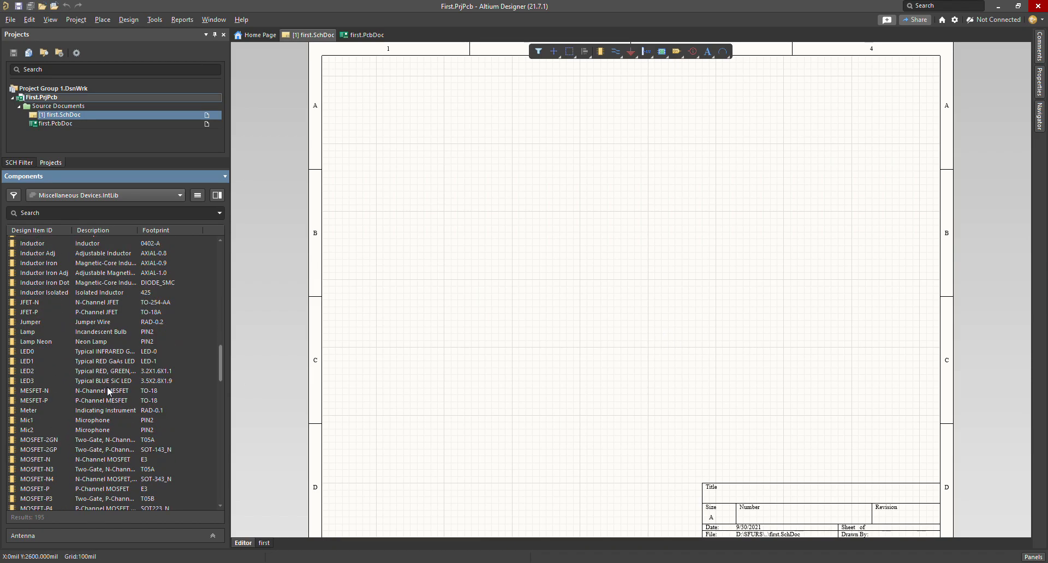
{"action": "scroll", "coordinate": [107, 407], "scroll_direction": "down", "scroll_amount": 20}
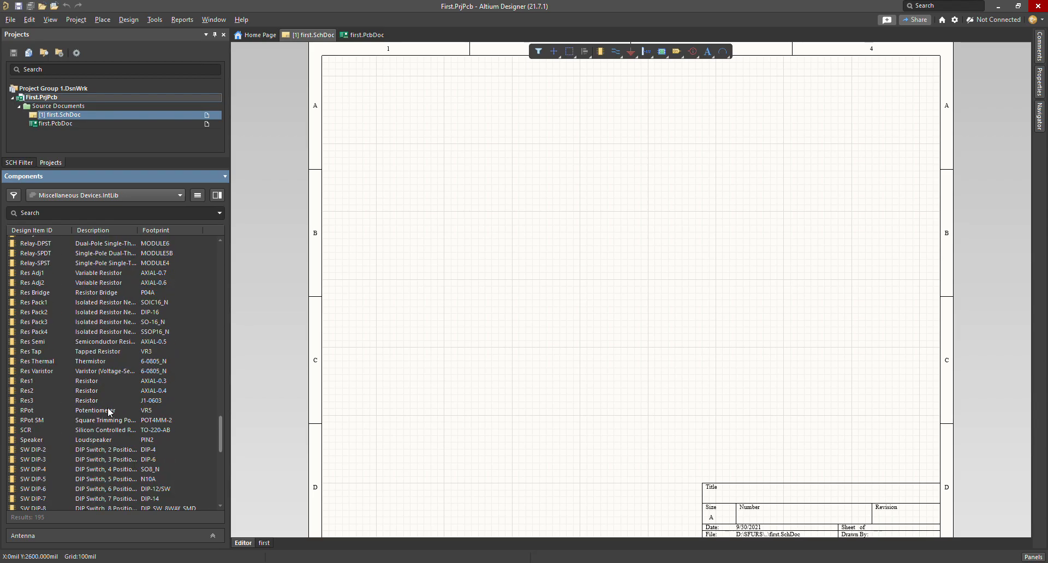
{"action": "scroll", "coordinate": [105, 419], "scroll_direction": "down", "scroll_amount": 12}
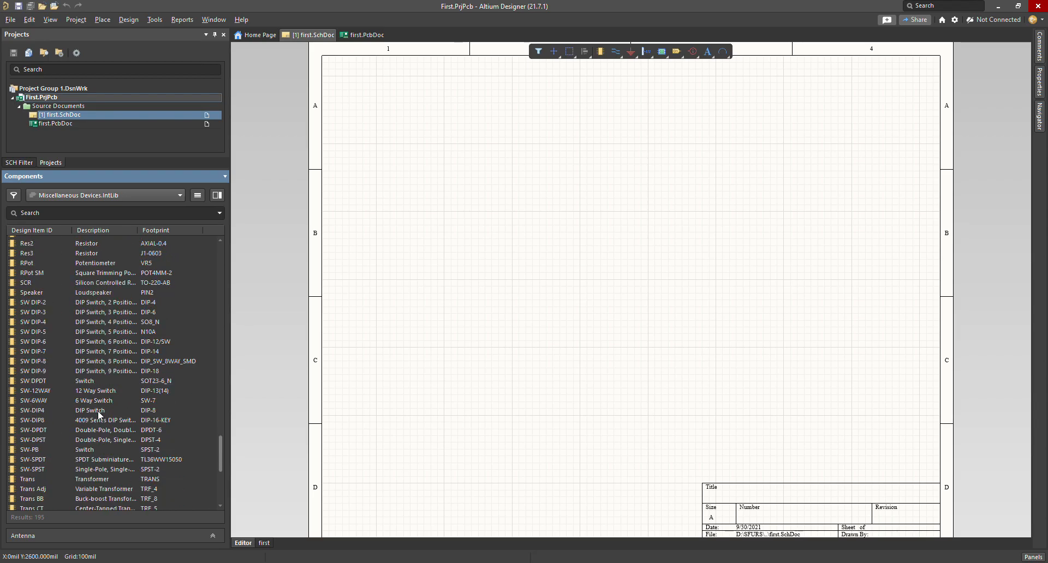
{"action": "scroll", "coordinate": [96, 411], "scroll_direction": "up", "scroll_amount": 13}
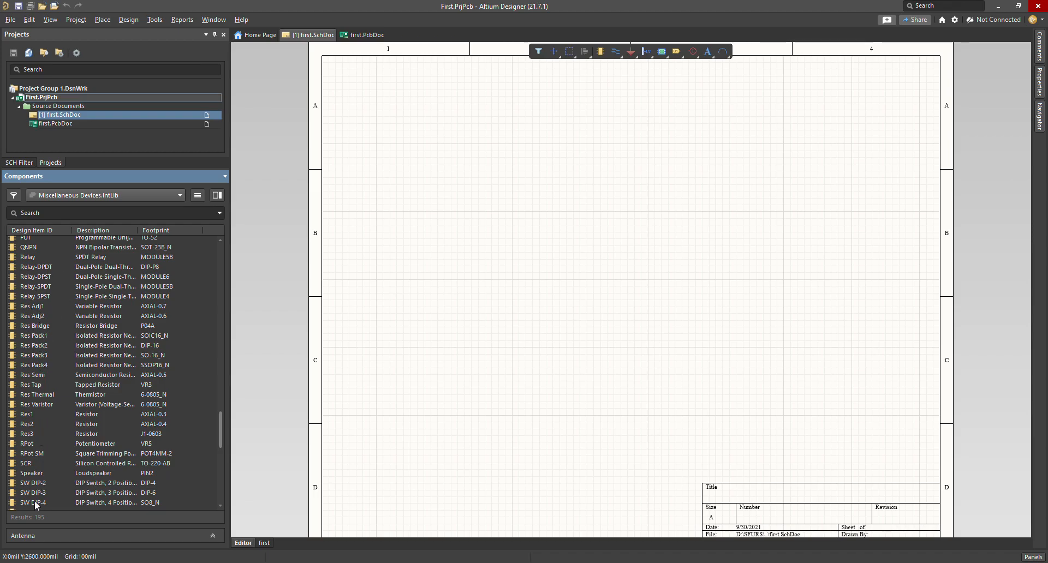
Step: Place one 1K Res Pack1 resistor (R?A) mid-sheet, deselect it and zoom in
{"action": "double_click", "coordinate": [40, 335]}
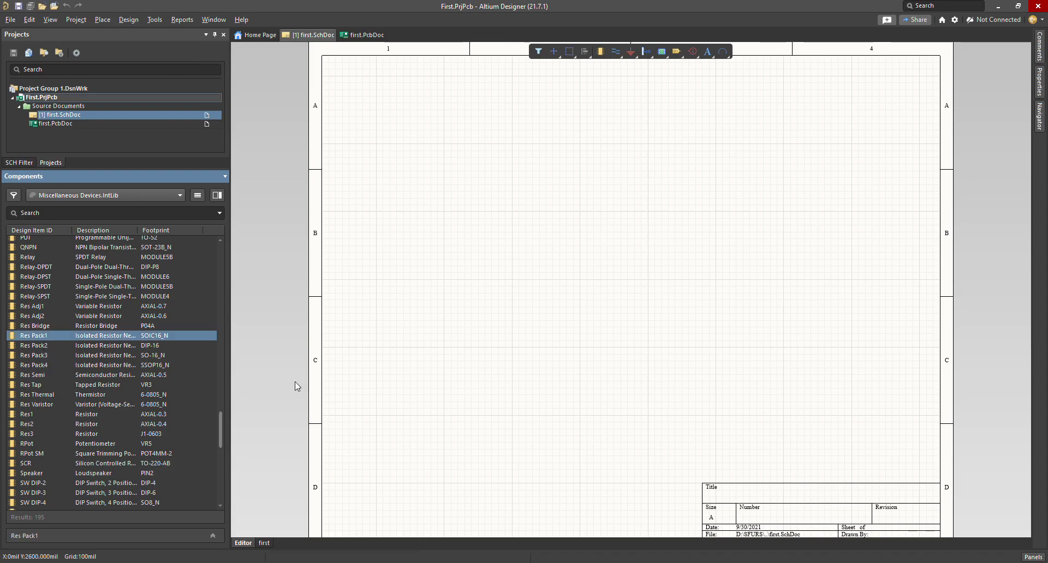
{"action": "left_click", "coordinate": [566, 225]}
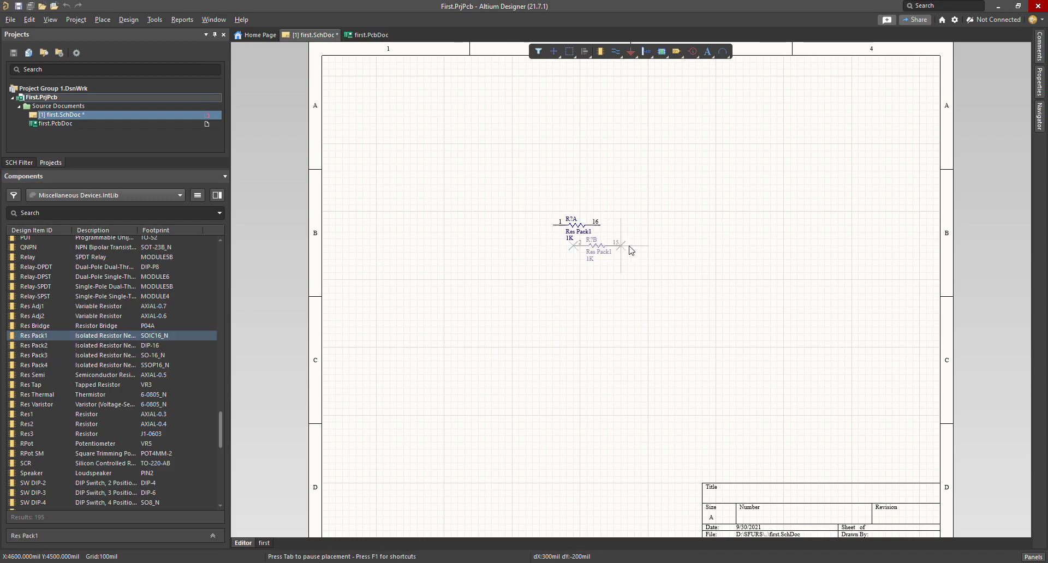
{"action": "key", "text": "Escape"}
{"action": "scroll", "coordinate": [578, 225], "scroll_direction": "up", "scroll_amount": 4, "text": "ctrl"}
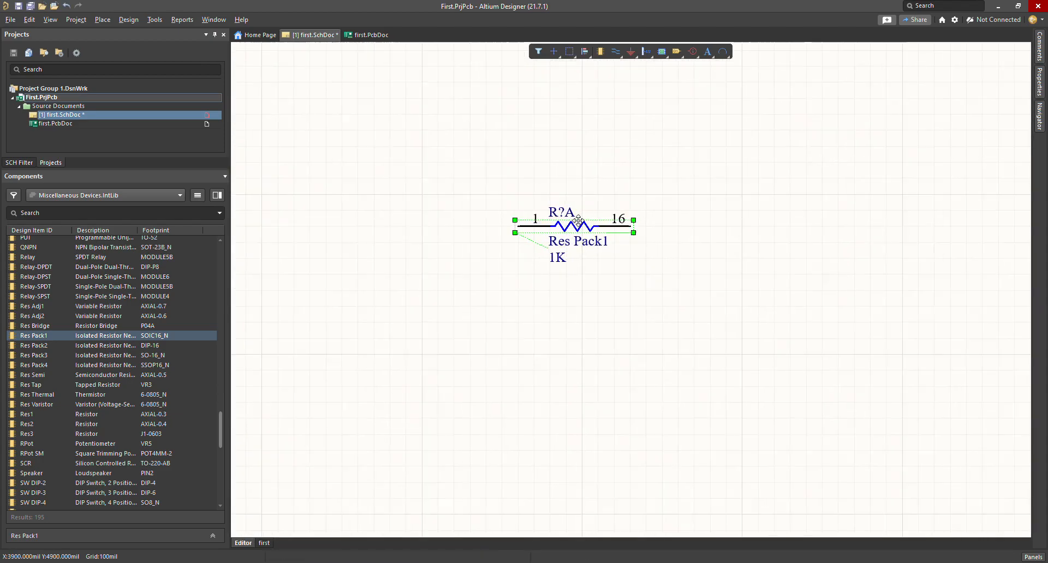
{"action": "left_click", "coordinate": [597, 143]}
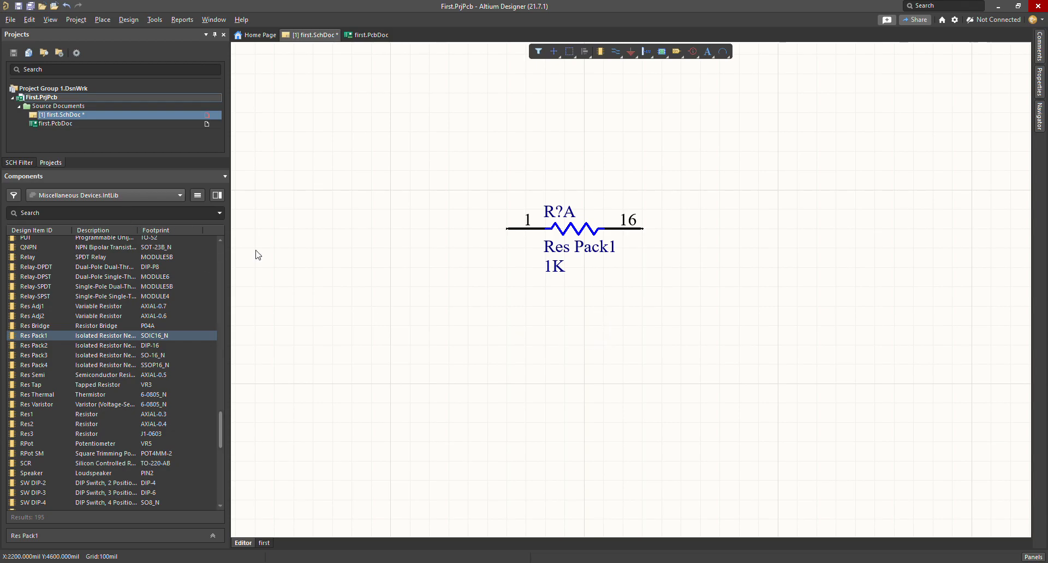
{"action": "scroll", "coordinate": [79, 327], "scroll_direction": "up", "scroll_amount": 15}
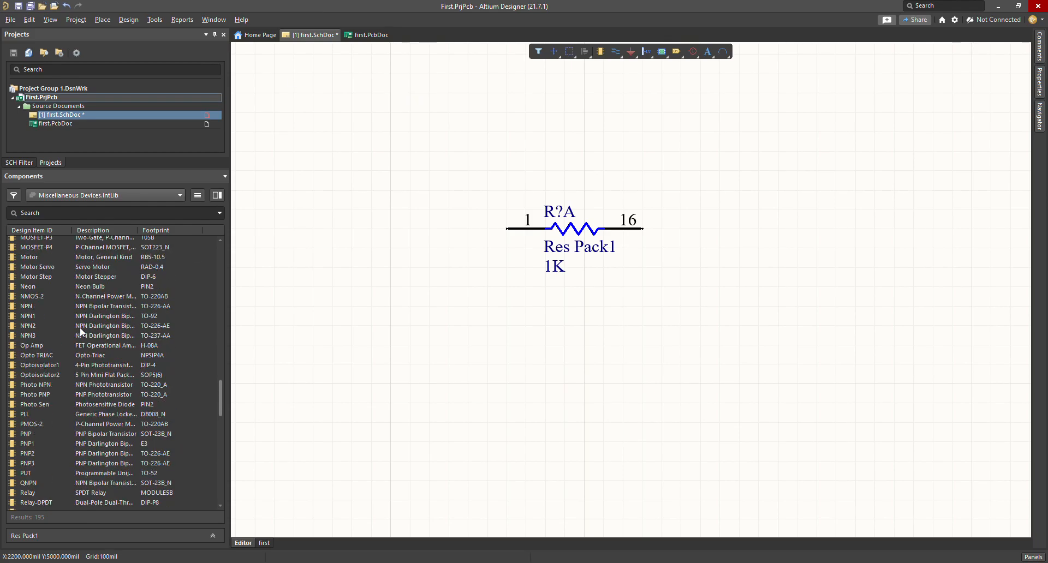
{"action": "scroll", "coordinate": [49, 360], "scroll_direction": "up", "scroll_amount": 20}
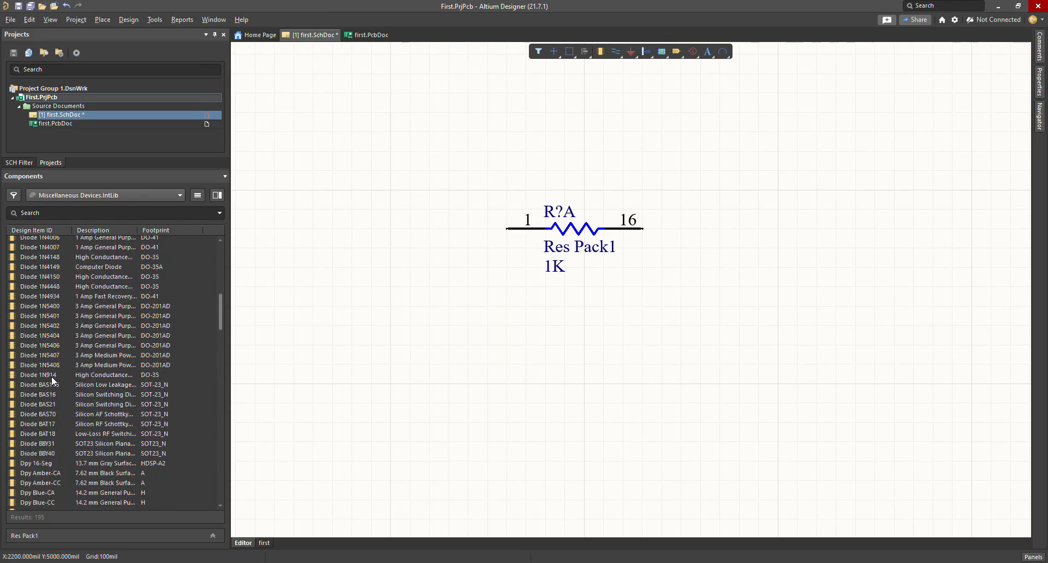
{"action": "scroll", "coordinate": [52, 376], "scroll_direction": "up", "scroll_amount": 5}
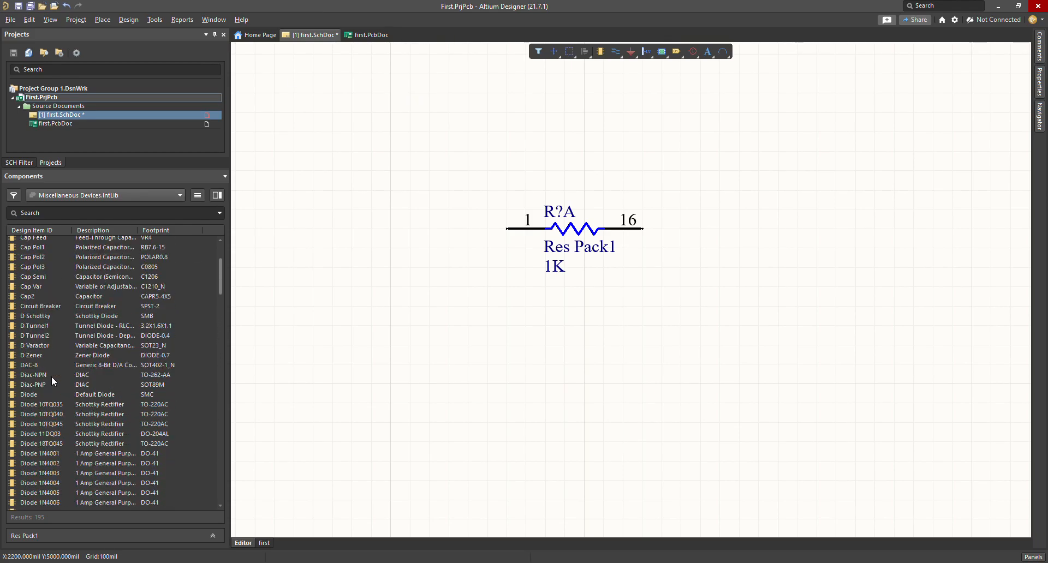
Step: Clear the part search and drag a plain 100pF Cap below-right of the resistor
{"action": "left_click", "coordinate": [38, 213]}
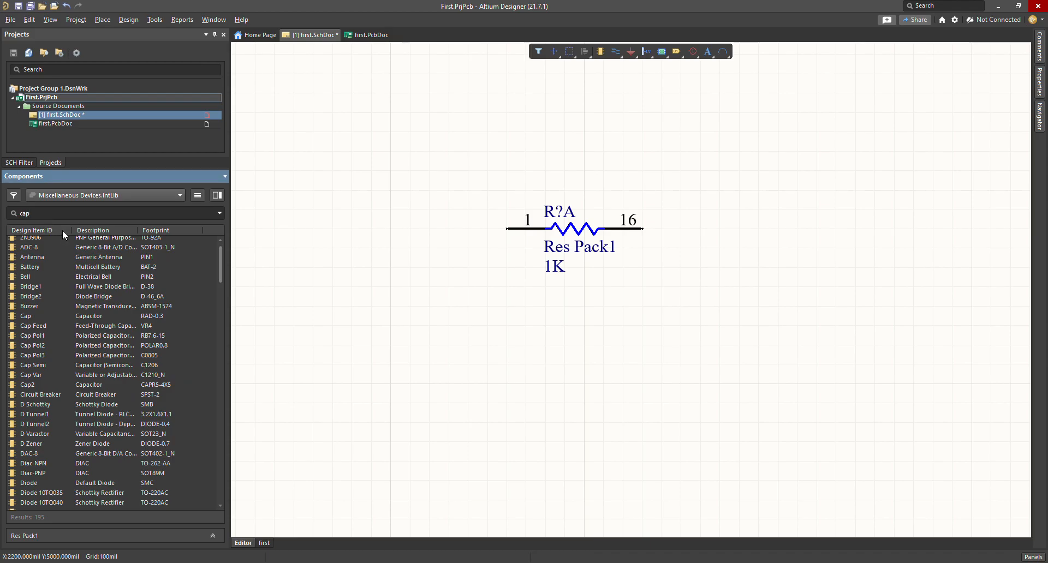
{"action": "key", "text": "BackSpace"}
{"action": "key", "text": "BackSpace"}
{"action": "key", "text": "BackSpace"}
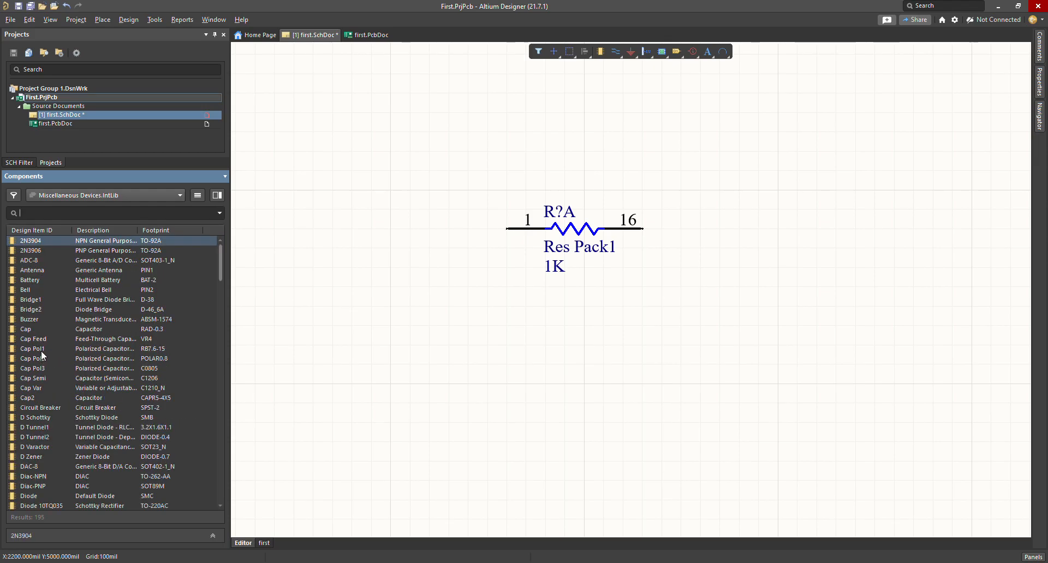
{"action": "mouse_move", "coordinate": [36, 350]}
{"action": "left_mouse_down"}
{"action": "mouse_move", "coordinate": [397, 337]}
{"action": "mouse_move", "coordinate": [337, 393]}
{"action": "mouse_move", "coordinate": [35, 334]}
{"action": "left_mouse_up"}
{"action": "left_click_drag", "start_coordinate": [35, 391], "coordinate": [34, 390]}
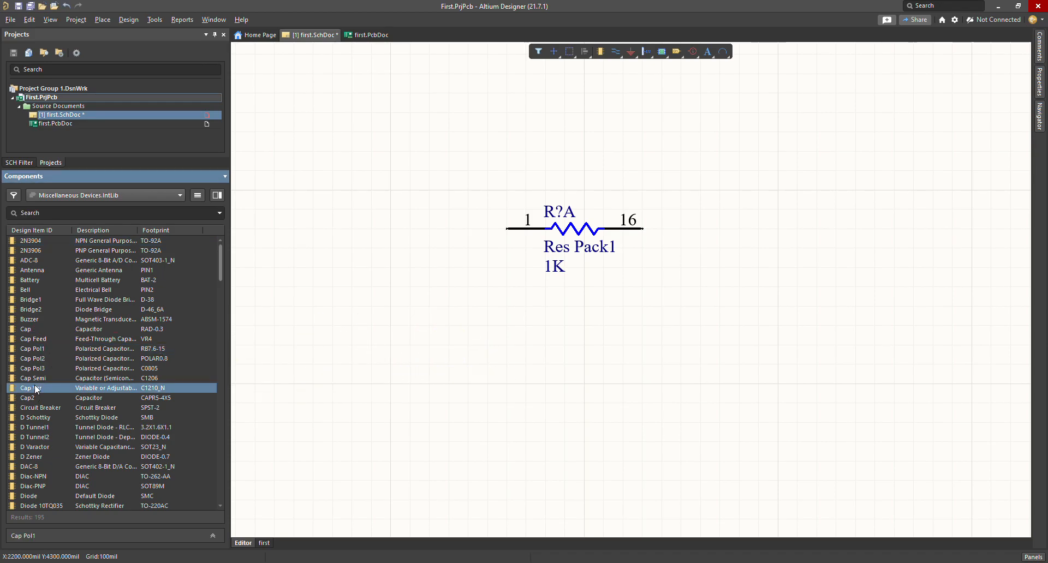
{"action": "left_click", "coordinate": [24, 328]}
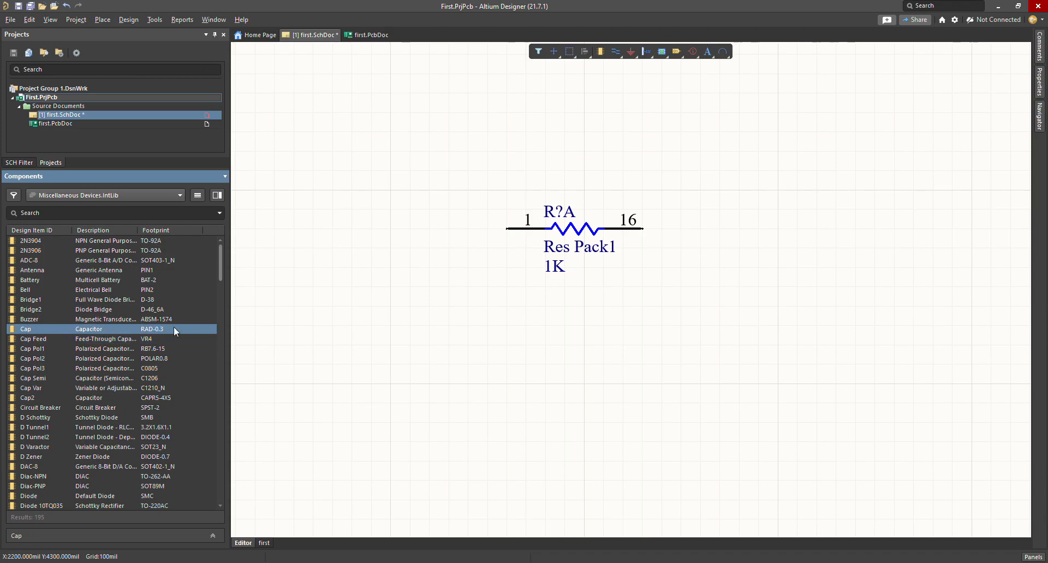
{"action": "left_click_drag", "start_coordinate": [76, 338], "coordinate": [671, 345]}
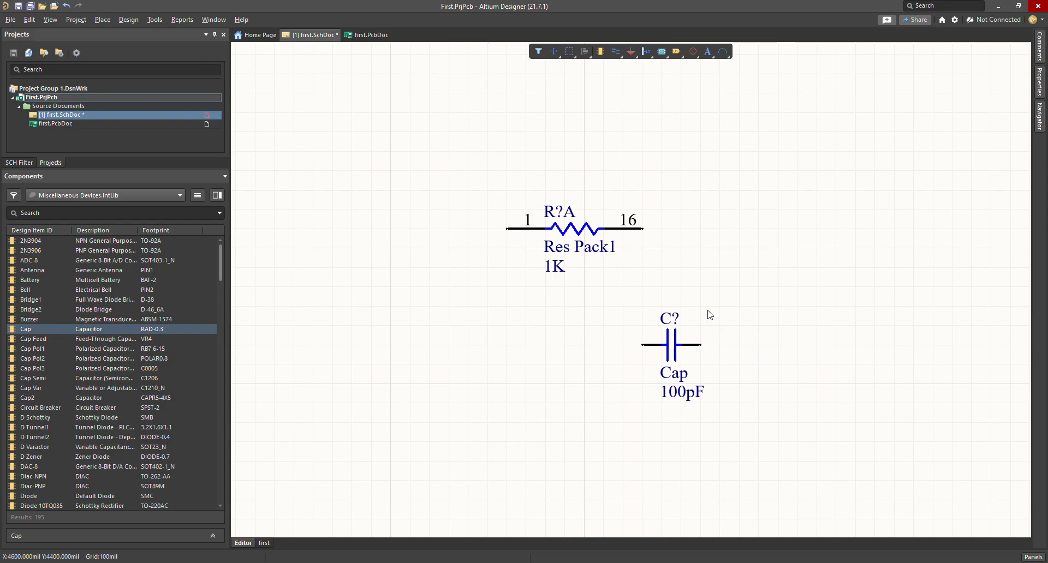
{"action": "left_click_drag", "start_coordinate": [712, 287], "coordinate": [623, 437]}
{"action": "left_click", "coordinate": [660, 271]}
{"action": "left_click", "coordinate": [600, 52]}
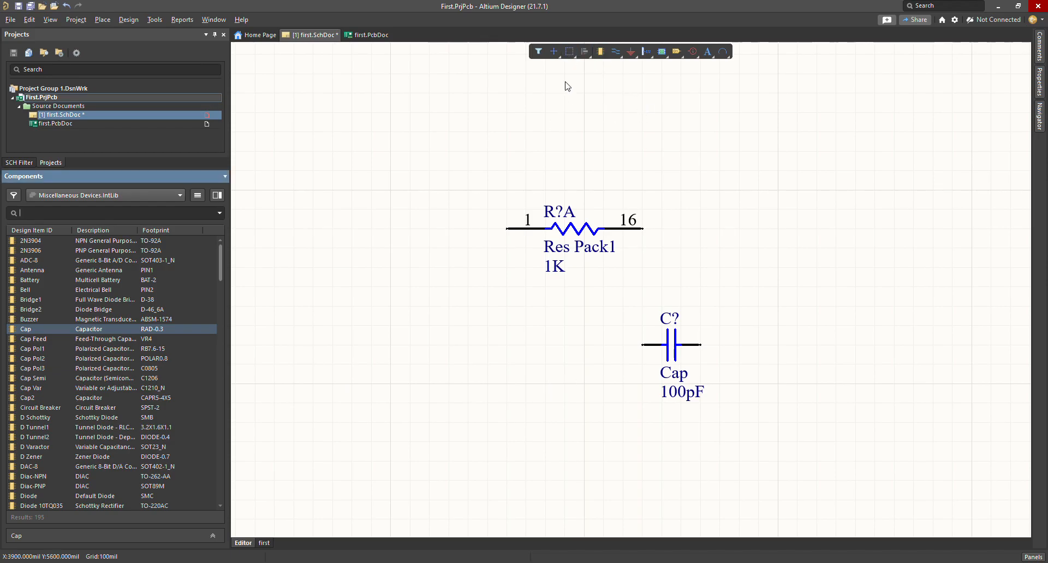
{"action": "left_click", "coordinate": [376, 328]}
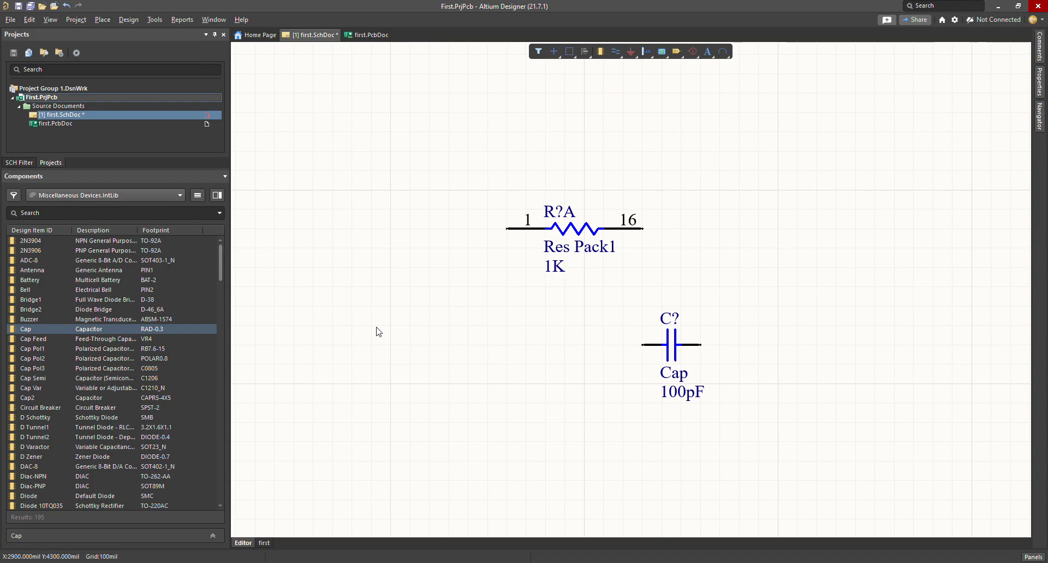
{"action": "key", "text": "p"}
{"action": "key", "text": "p"}
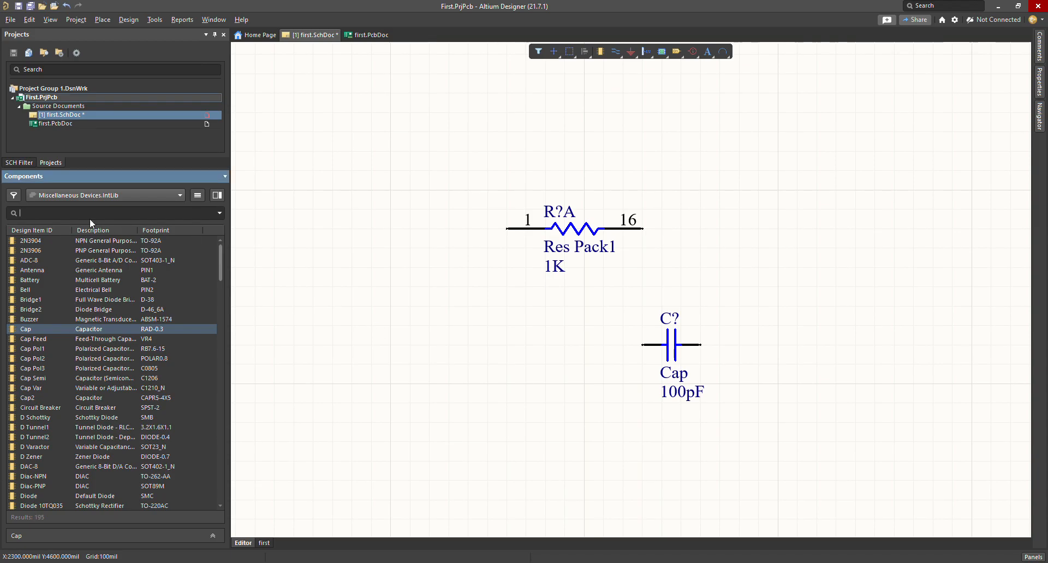
{"action": "left_click", "coordinate": [411, 321]}
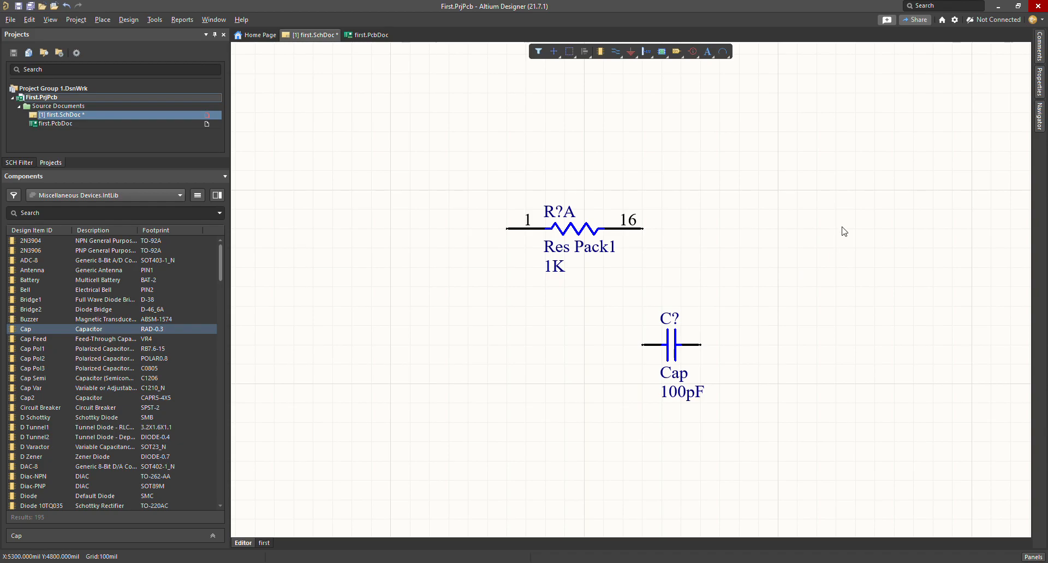
{"action": "left_click_drag", "start_coordinate": [936, 151], "coordinate": [738, 342]}
{"action": "left_click_drag", "start_coordinate": [954, 137], "coordinate": [714, 353]}
{"action": "left_click_drag", "start_coordinate": [977, 359], "coordinate": [748, 126]}
{"action": "left_click_drag", "start_coordinate": [976, 125], "coordinate": [764, 345]}
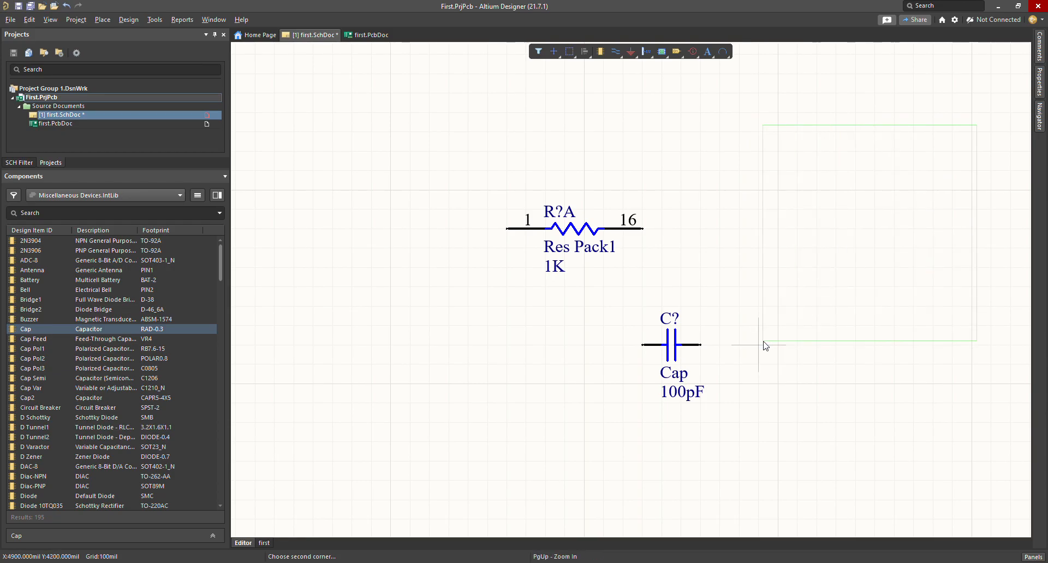
{"action": "left_click", "coordinate": [765, 344]}
{"action": "left_click", "coordinate": [760, 298]}
{"action": "left_click_drag", "start_coordinate": [703, 391], "coordinate": [669, 420]}
{"action": "left_click", "coordinate": [756, 284]}
{"action": "left_click", "coordinate": [672, 180]}
{"action": "left_click", "coordinate": [586, 281]}
{"action": "left_click", "coordinate": [671, 234]}
{"action": "left_click", "coordinate": [672, 176]}
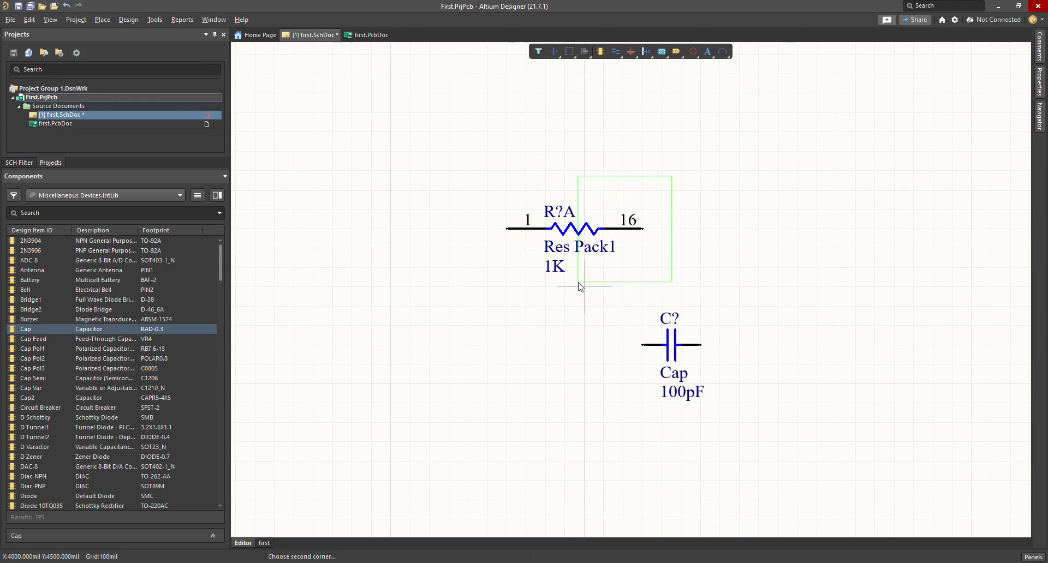
{"action": "left_click", "coordinate": [574, 285]}
{"action": "left_click", "coordinate": [676, 191]}
{"action": "left_click_drag", "start_coordinate": [674, 188], "coordinate": [575, 286]}
{"action": "left_click", "coordinate": [709, 279]}
{"action": "left_click_drag", "start_coordinate": [740, 288], "coordinate": [667, 417]}
{"action": "left_click", "coordinate": [771, 288]}
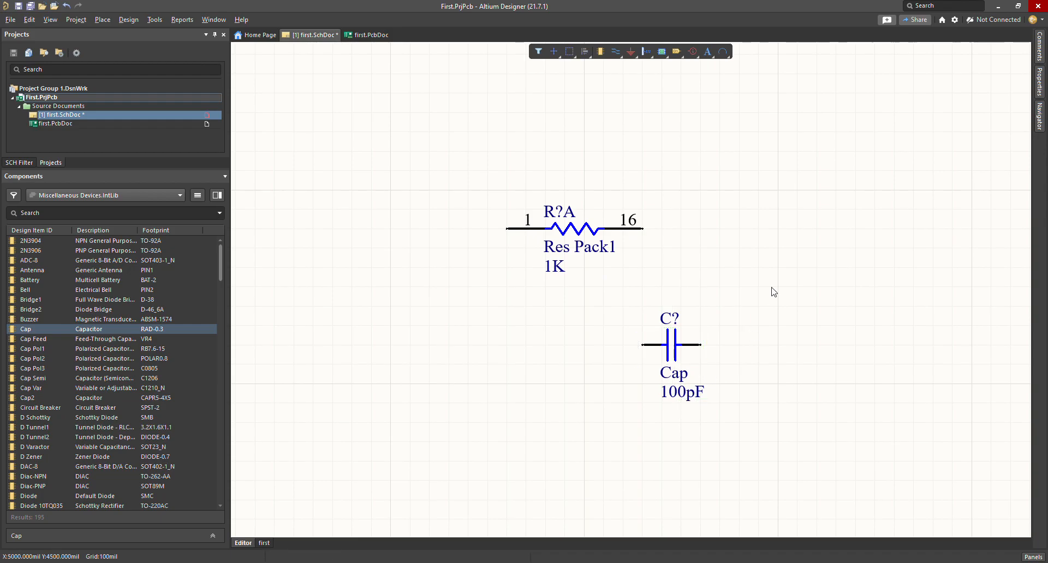
{"action": "left_click_drag", "start_coordinate": [742, 125], "coordinate": [899, 287]}
{"action": "left_click_drag", "start_coordinate": [755, 313], "coordinate": [946, 125]}
{"action": "left_click_drag", "start_coordinate": [743, 118], "coordinate": [972, 334]}
Step: Box-select the capacitor and drag it up to sit just below the resistor's labels
{"action": "left_click_drag", "start_coordinate": [589, 283], "coordinate": [678, 413]}
{"action": "left_click_drag", "start_coordinate": [596, 268], "coordinate": [732, 428]}
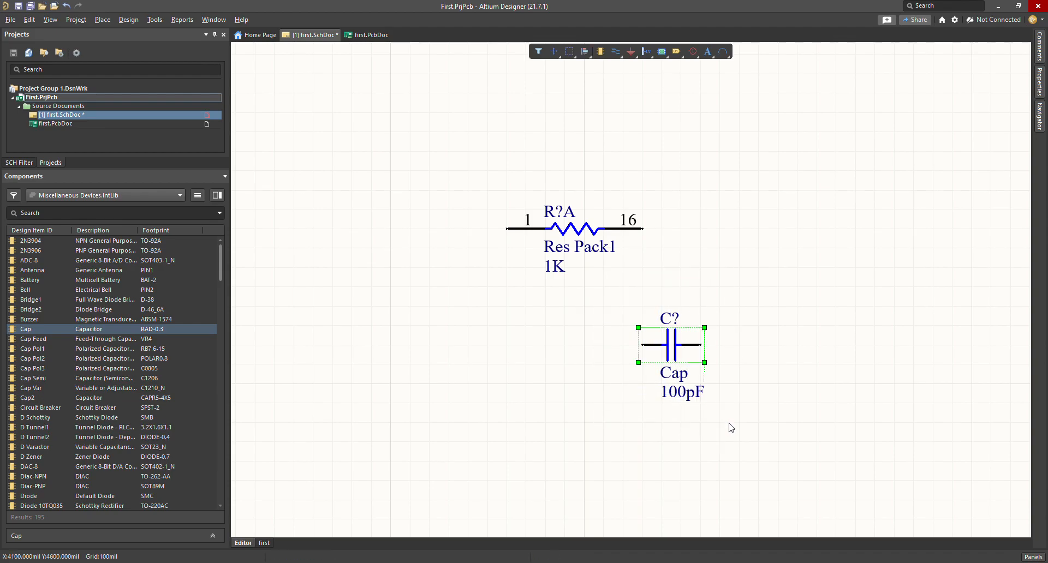
{"action": "left_click", "coordinate": [732, 420]}
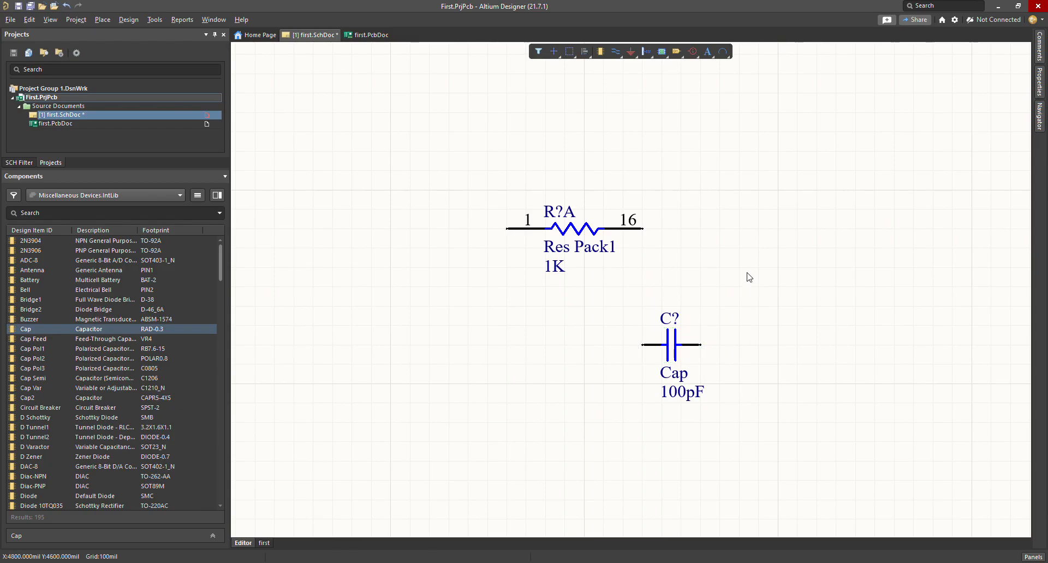
{"action": "left_click_drag", "start_coordinate": [748, 285], "coordinate": [682, 421]}
{"action": "left_click", "coordinate": [748, 327]}
{"action": "left_click_drag", "start_coordinate": [728, 315], "coordinate": [662, 402]}
{"action": "left_click_drag", "start_coordinate": [681, 349], "coordinate": [671, 329]}
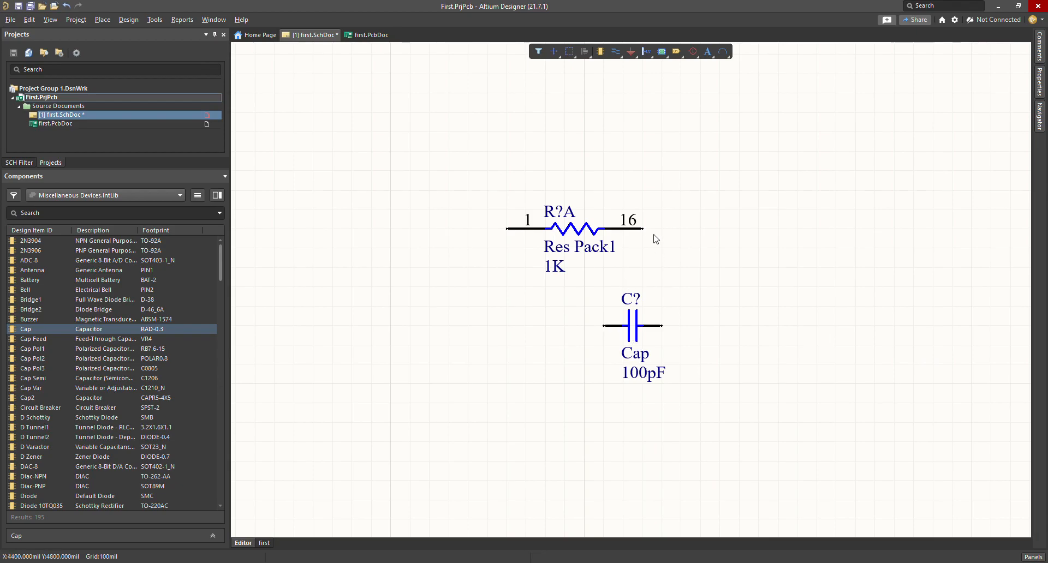
{"action": "left_click_drag", "start_coordinate": [661, 326], "coordinate": [662, 288]}
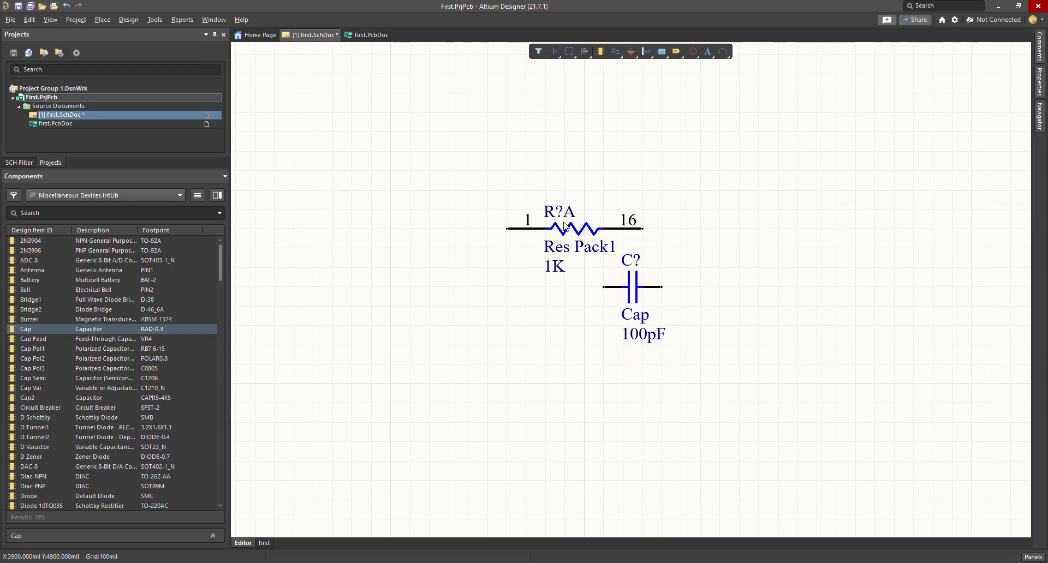
{"action": "left_click_drag", "start_coordinate": [451, 174], "coordinate": [483, 289]}
{"action": "left_click_drag", "start_coordinate": [648, 289], "coordinate": [667, 289]}
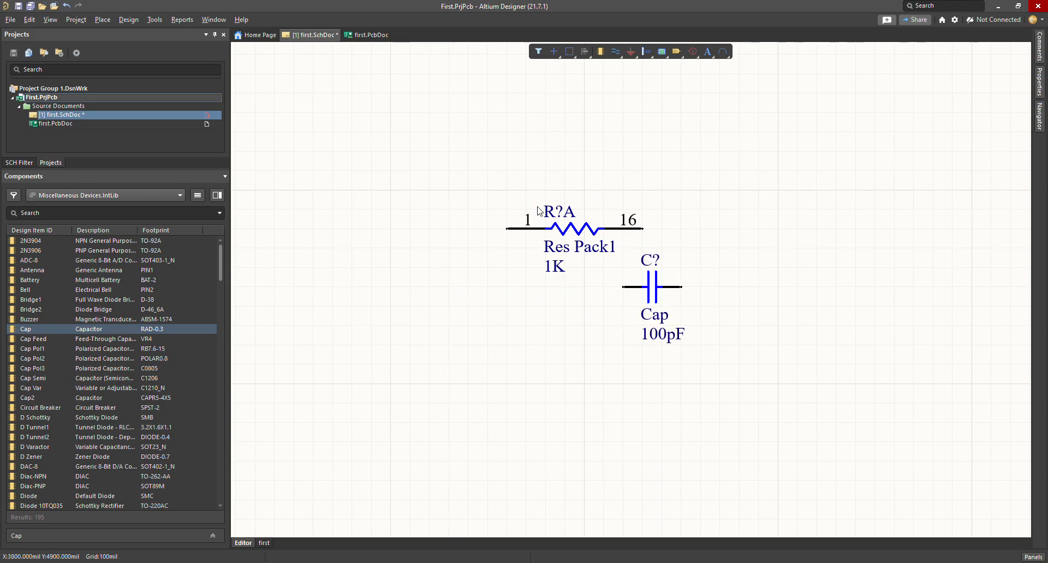
Step: Reselect the resistor and capacitor, then nudge the capacitor a few grid steps right
{"action": "left_click_drag", "start_coordinate": [470, 179], "coordinate": [649, 309]}
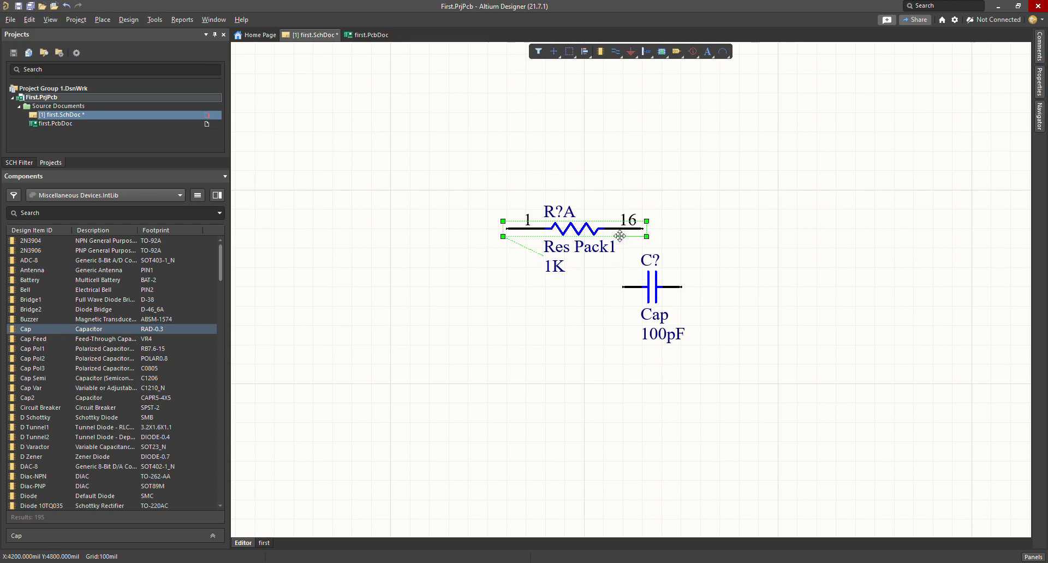
{"action": "left_click", "coordinate": [470, 234]}
{"action": "left_click_drag", "start_coordinate": [475, 194], "coordinate": [655, 308]}
{"action": "left_click_drag", "start_coordinate": [458, 175], "coordinate": [652, 302]}
{"action": "left_click", "coordinate": [705, 209]}
{"action": "left_click_drag", "start_coordinate": [659, 183], "coordinate": [493, 300]}
{"action": "left_click", "coordinate": [668, 249]}
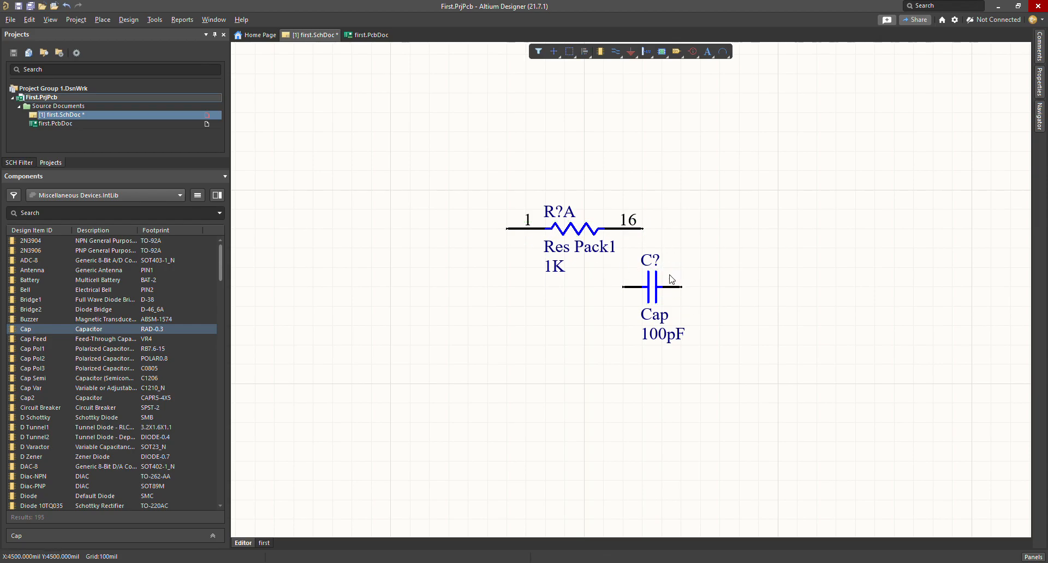
{"action": "left_click_drag", "start_coordinate": [467, 187], "coordinate": [649, 298]}
{"action": "left_click_drag", "start_coordinate": [734, 172], "coordinate": [469, 389]}
{"action": "left_click", "coordinate": [604, 386]}
{"action": "left_click_drag", "start_coordinate": [680, 286], "coordinate": [702, 299]}
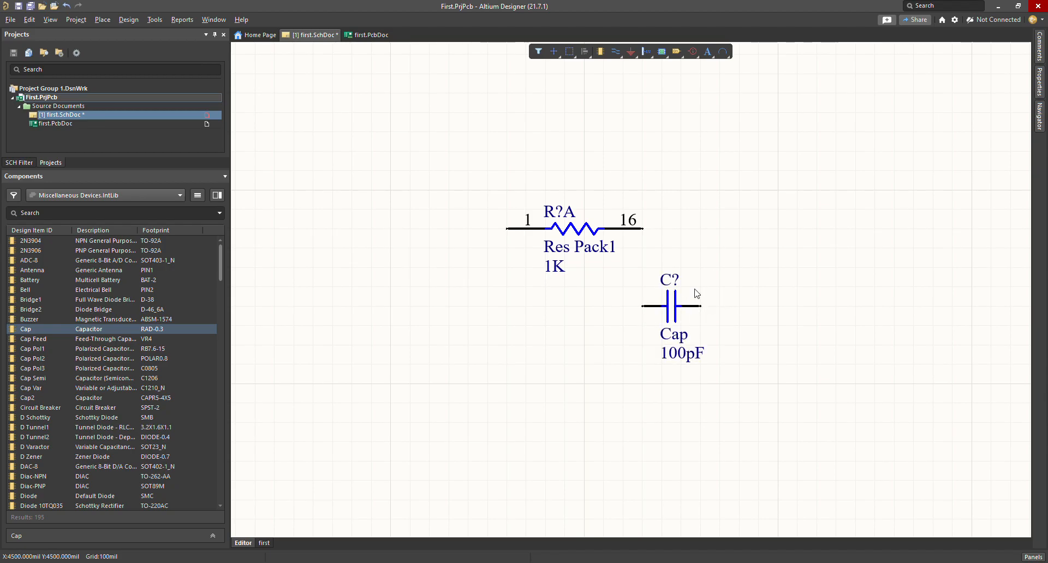
{"action": "left_click_drag", "start_coordinate": [678, 311], "coordinate": [732, 319]}
Step: Rotate the capacitor 90° upright and drop it just below-right of the resistor
{"action": "key", "text": "space"}
{"action": "key", "text": "space"}
{"action": "key", "text": "space"}
{"action": "key", "text": "space"}
{"action": "key", "text": "space"}
{"action": "key", "text": "space"}
{"action": "key", "text": "space"}
{"action": "key", "text": "space"}
{"action": "key", "text": "space"}
{"action": "key", "text": "space"}
{"action": "key", "text": "space"}
{"action": "key", "text": "space"}
{"action": "key", "text": "space"}
{"action": "key", "text": "space"}
{"action": "key", "text": "space"}
{"action": "key", "text": "space"}
{"action": "key", "text": "space"}
{"action": "key", "text": "space"}
{"action": "key", "text": "space"}
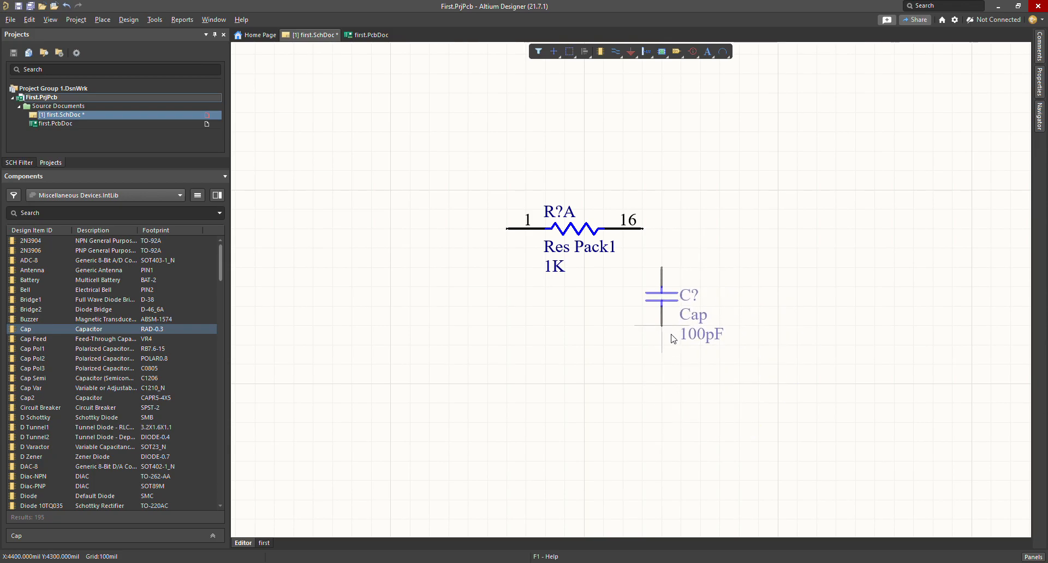
{"action": "left_click_drag", "start_coordinate": [687, 332], "coordinate": [686, 332]}
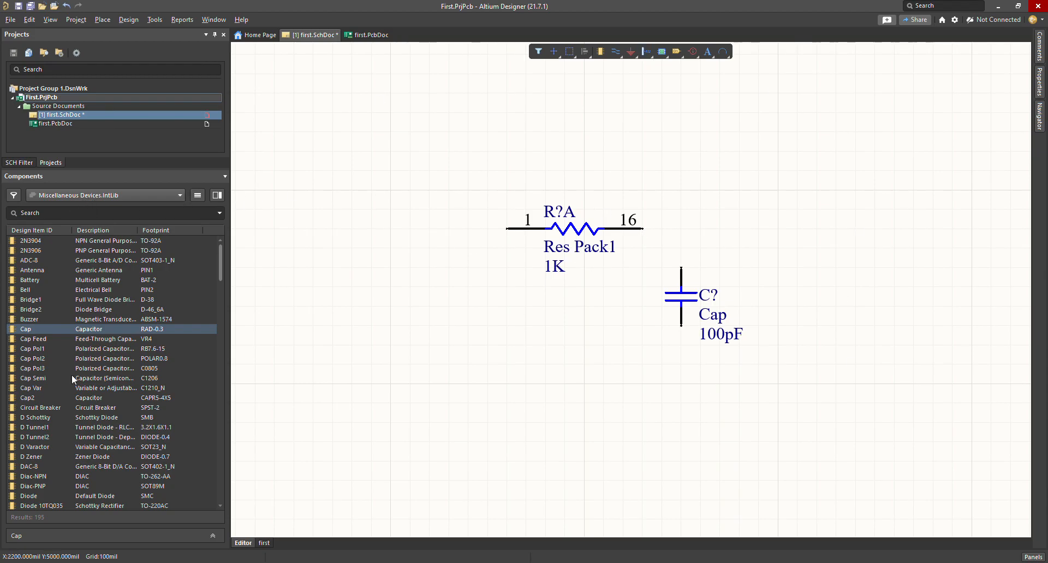
{"action": "scroll", "coordinate": [50, 328], "scroll_direction": "down", "scroll_amount": 9}
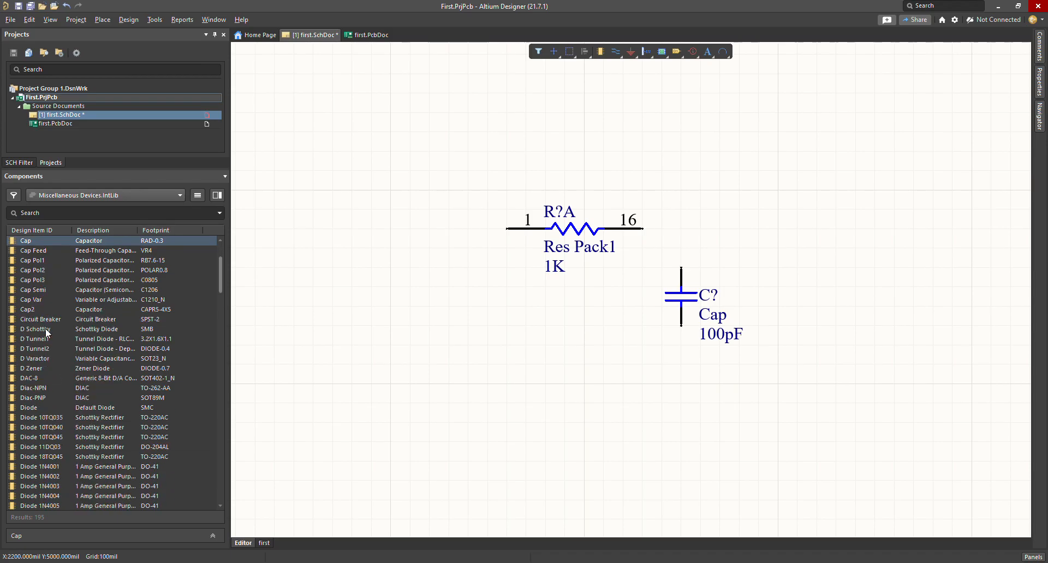
{"action": "scroll", "coordinate": [87, 492], "scroll_direction": "down", "scroll_amount": 6}
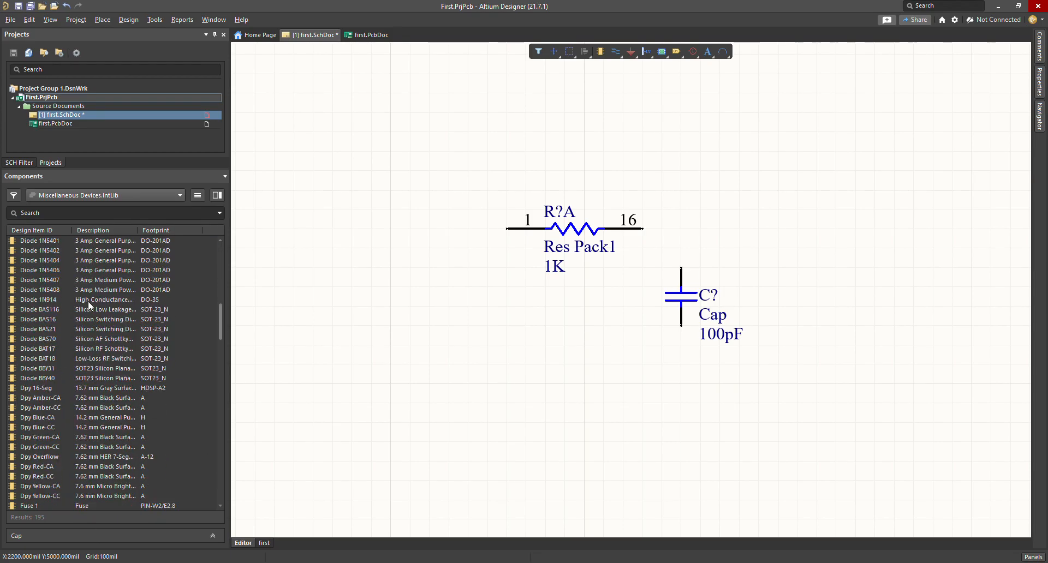
{"action": "scroll", "coordinate": [49, 424], "scroll_direction": "up", "scroll_amount": 15}
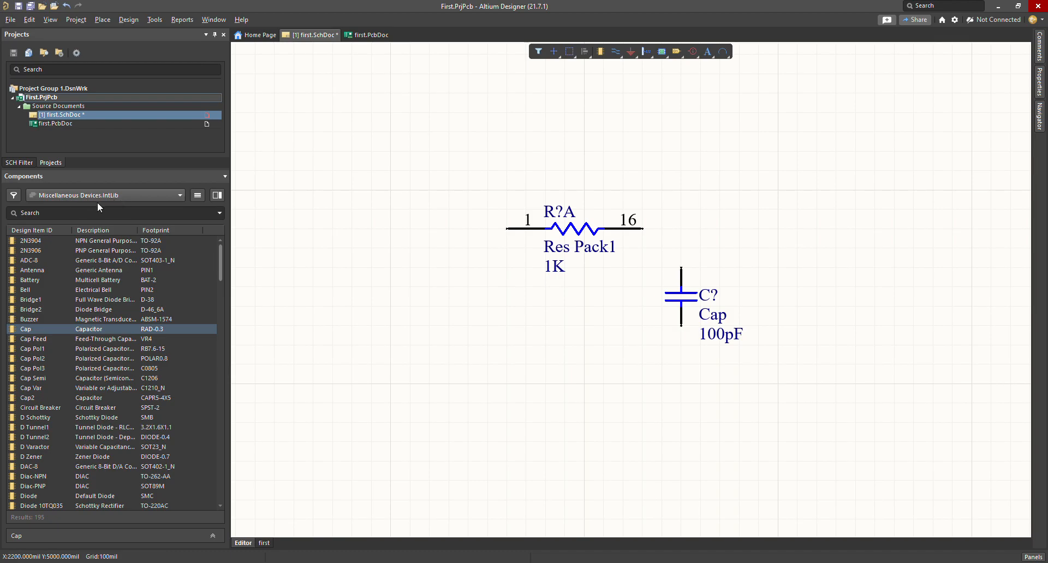
{"action": "scroll", "coordinate": [75, 328], "scroll_direction": "down", "scroll_amount": 20}
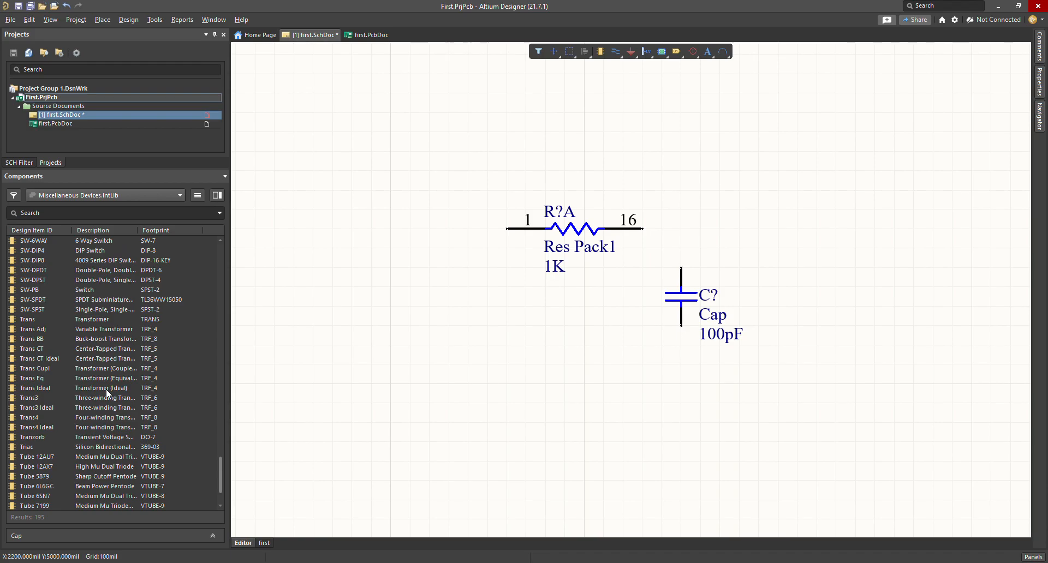
{"action": "scroll", "coordinate": [89, 374], "scroll_direction": "up", "scroll_amount": 20}
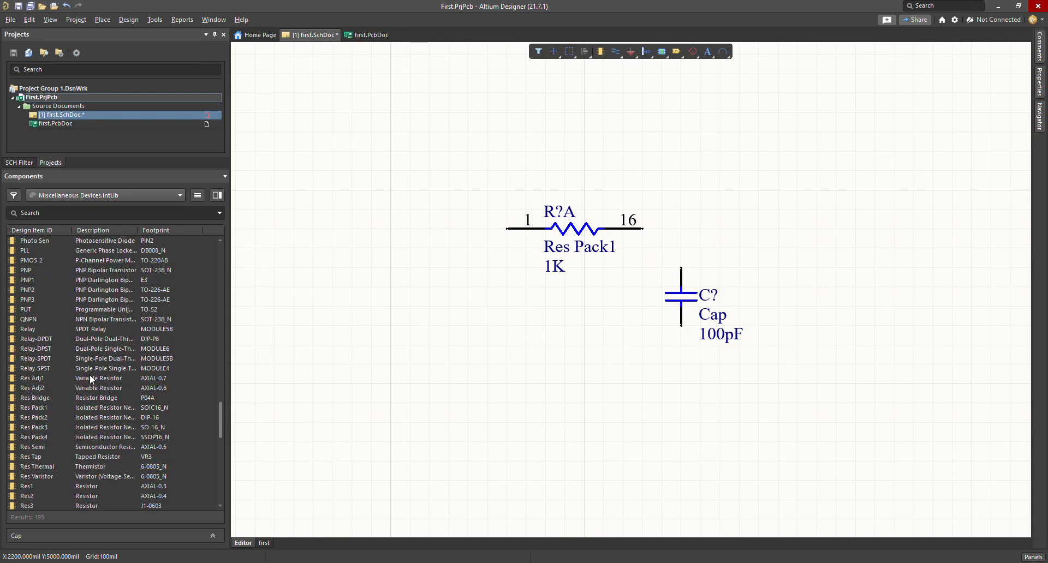
{"action": "scroll", "coordinate": [89, 375], "scroll_direction": "up", "scroll_amount": 20}
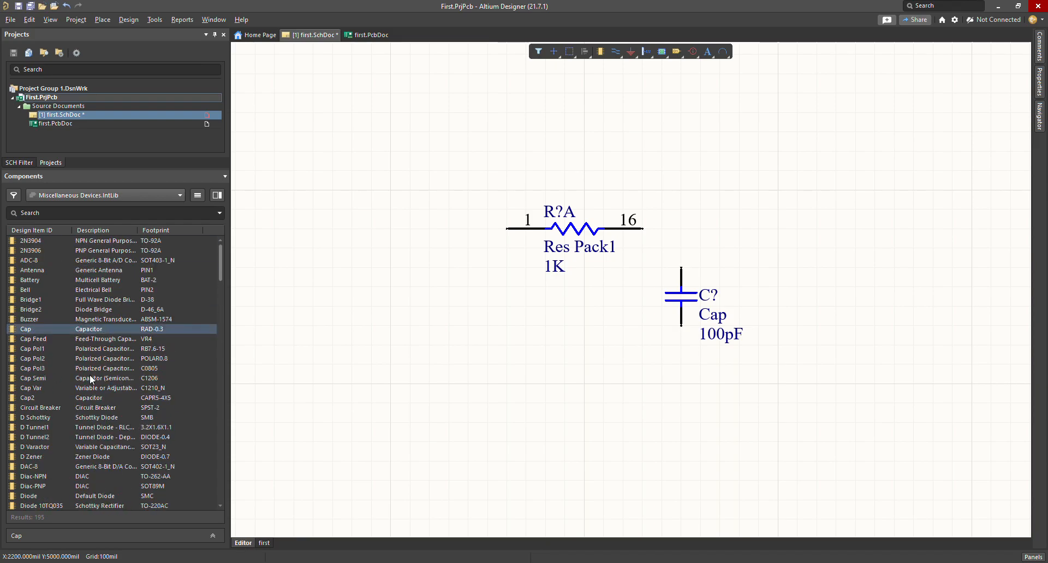
{"action": "left_click", "coordinate": [120, 197]}
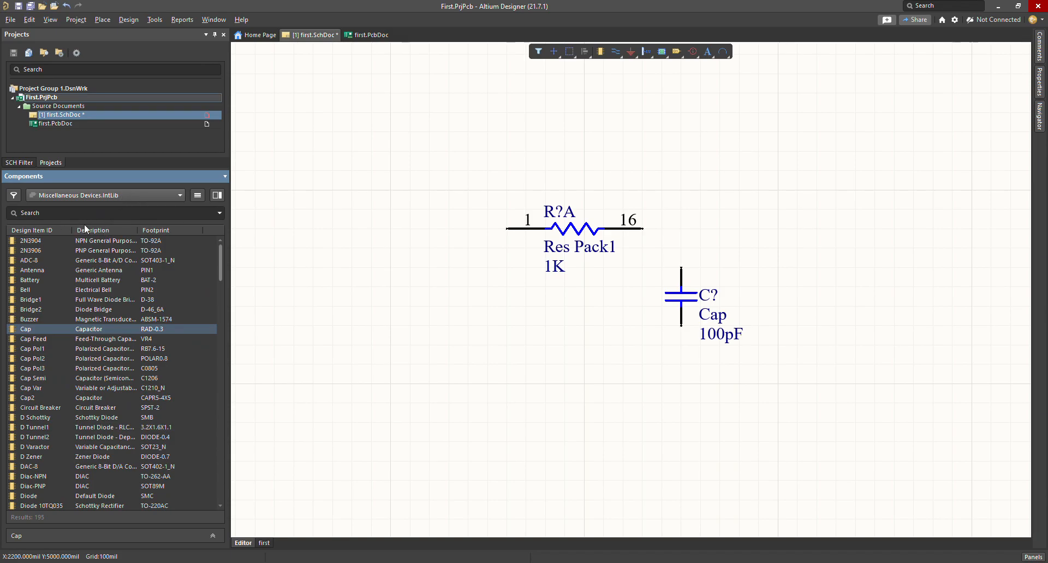
Step: Switch the Components panel to Miscellaneous Connectors.IntLib and browse for Header 2
{"action": "left_click", "coordinate": [116, 224]}
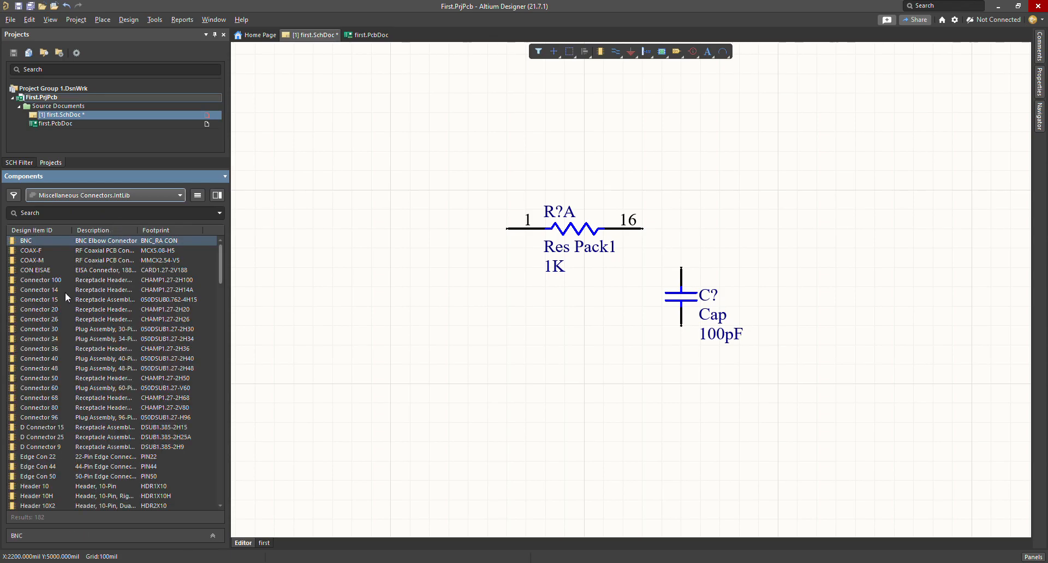
{"action": "left_click", "coordinate": [50, 308]}
{"action": "scroll", "coordinate": [43, 263], "scroll_direction": "down", "scroll_amount": 20}
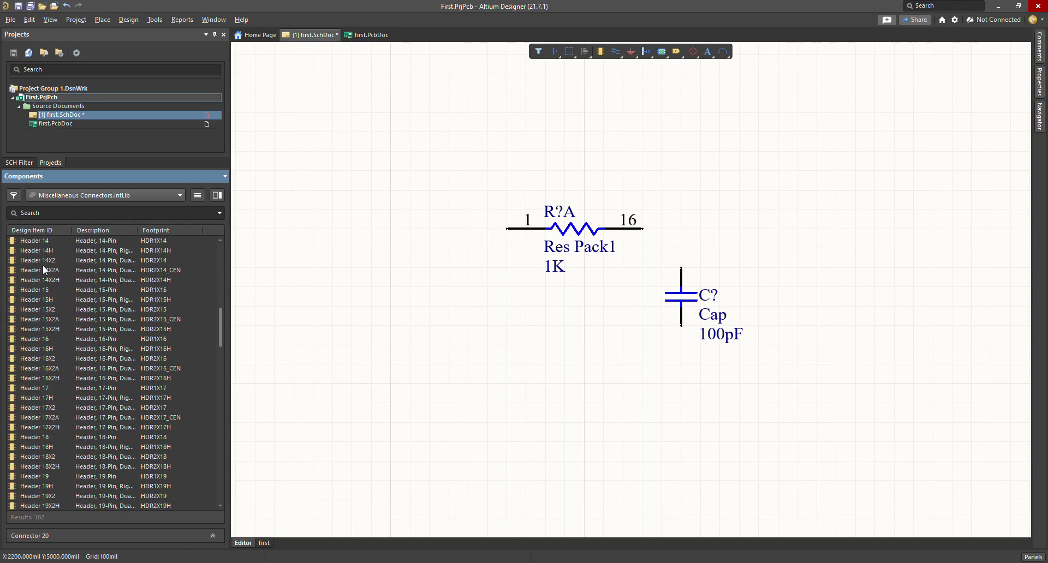
{"action": "scroll", "coordinate": [42, 266], "scroll_direction": "down", "scroll_amount": 13}
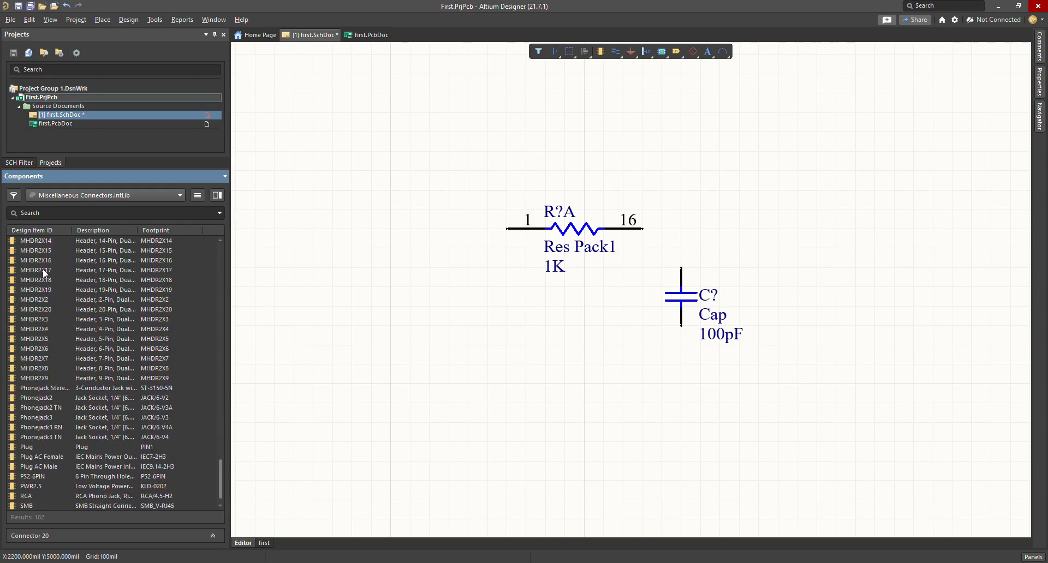
{"action": "scroll", "coordinate": [42, 268], "scroll_direction": "up", "scroll_amount": 13}
{"action": "scroll", "coordinate": [43, 268], "scroll_direction": "up", "scroll_amount": 10}
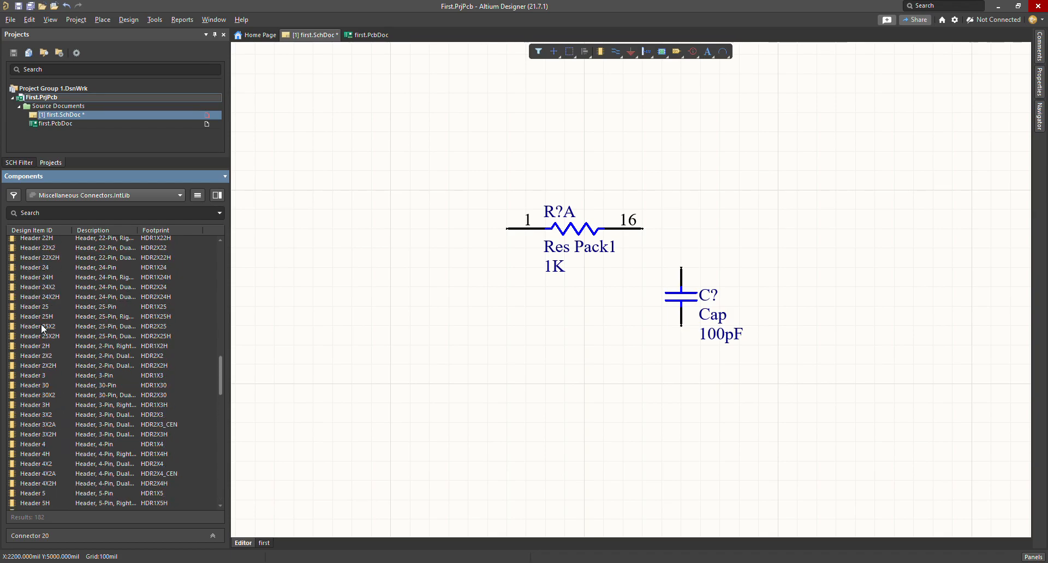
{"action": "scroll", "coordinate": [59, 322], "scroll_direction": "up", "scroll_amount": 6}
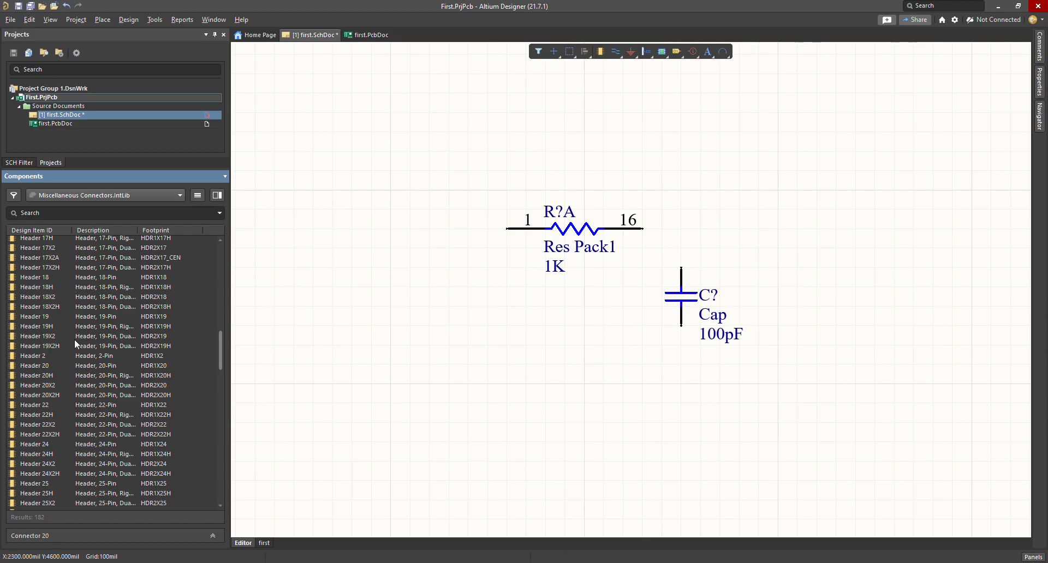
Step: Place two rotated Header 2 connectors, input on the left and output on the right
{"action": "double_click", "coordinate": [31, 356]}
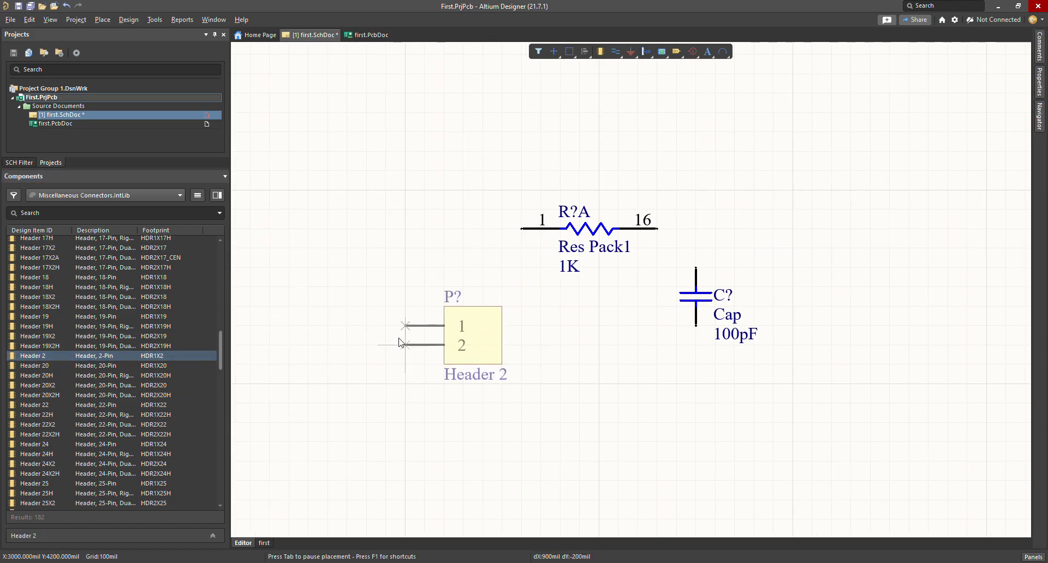
{"action": "key", "text": "space"}
{"action": "key", "text": "space"}
{"action": "left_click", "coordinate": [436, 287]}
{"action": "key", "text": "space"}
{"action": "key", "text": "space"}
{"action": "left_click", "coordinate": [869, 295]}
{"action": "key", "text": "Escape"}
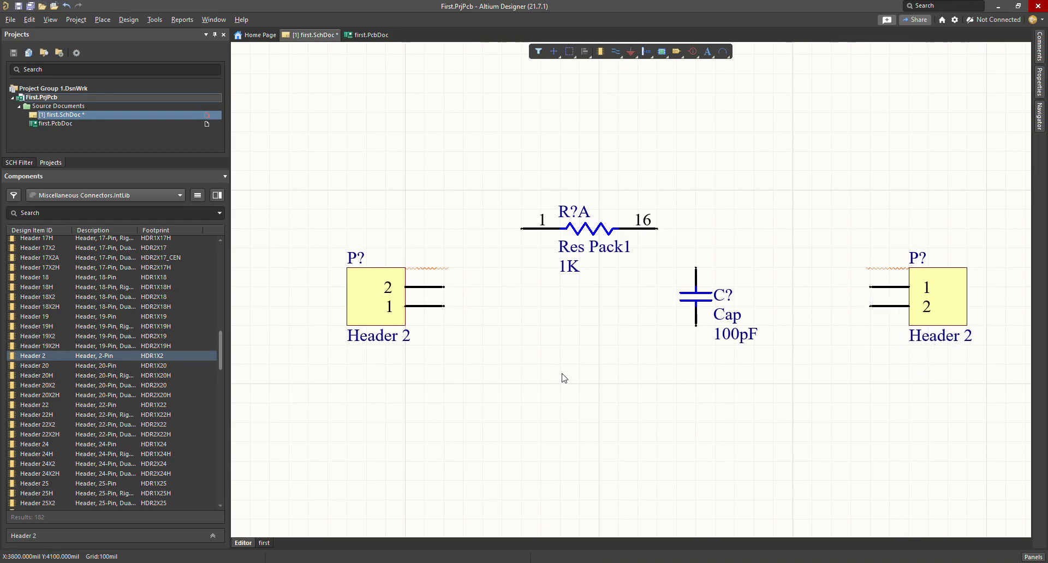
Step: Shift the resistor and capacitor together down and to the right
{"action": "left_click_drag", "start_coordinate": [750, 195], "coordinate": [513, 383]}
{"action": "left_click_drag", "start_coordinate": [577, 262], "coordinate": [596, 282]}
{"action": "left_click", "coordinate": [618, 167]}
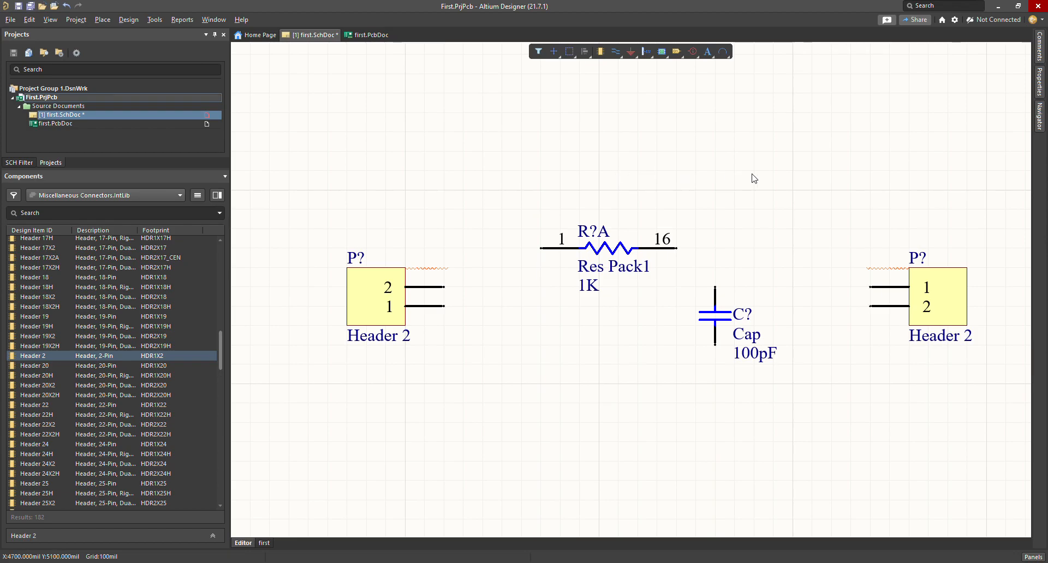
Step: Box-select the resistor and capacitor on the sheet
{"action": "left_click_drag", "start_coordinate": [782, 209], "coordinate": [524, 412]}
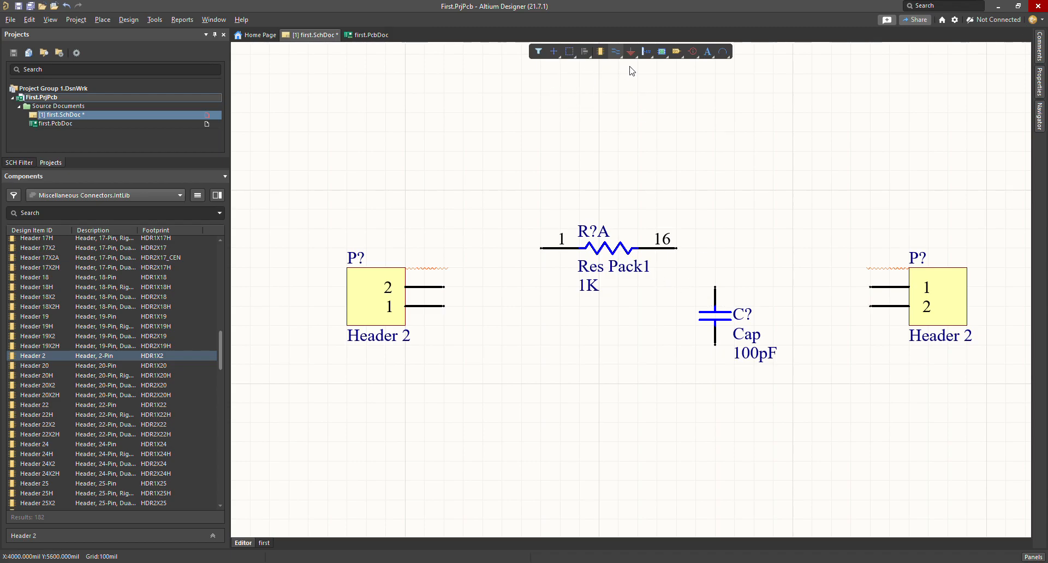
Step: Wire resistor pins to the capacitor top and left header pin 2, and left pin 1 to capacitor bottom
{"action": "left_click", "coordinate": [677, 248]}
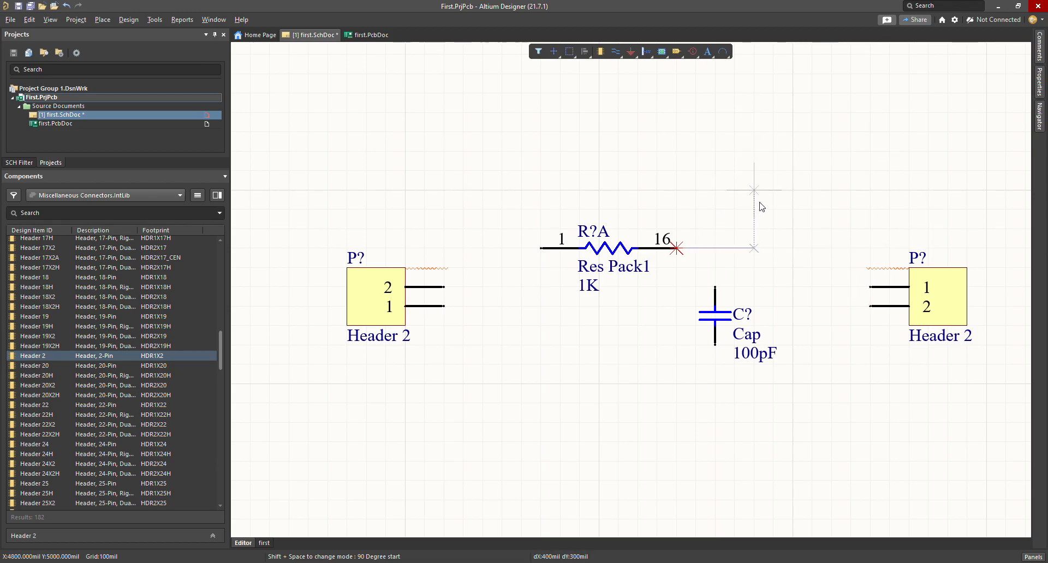
{"action": "left_click", "coordinate": [715, 287]}
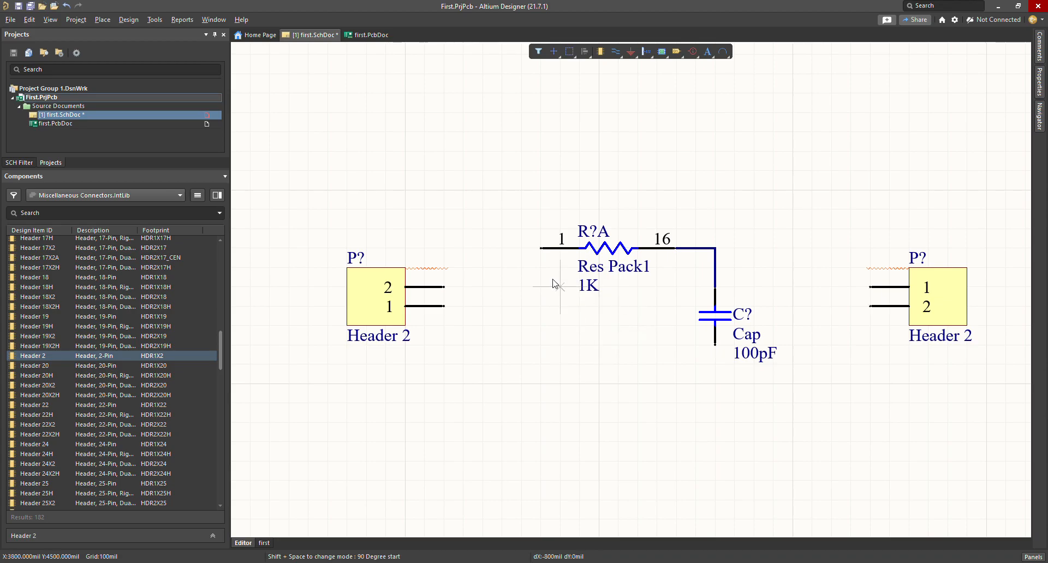
{"action": "left_click", "coordinate": [541, 249]}
{"action": "left_click", "coordinate": [443, 287]}
{"action": "left_click", "coordinate": [443, 306]}
{"action": "left_click", "coordinate": [715, 345]}
Step: Wire the resistor-capacitor corner to right header pin 1 and the capacitor bottom to pin 2
{"action": "left_click", "coordinate": [715, 248]}
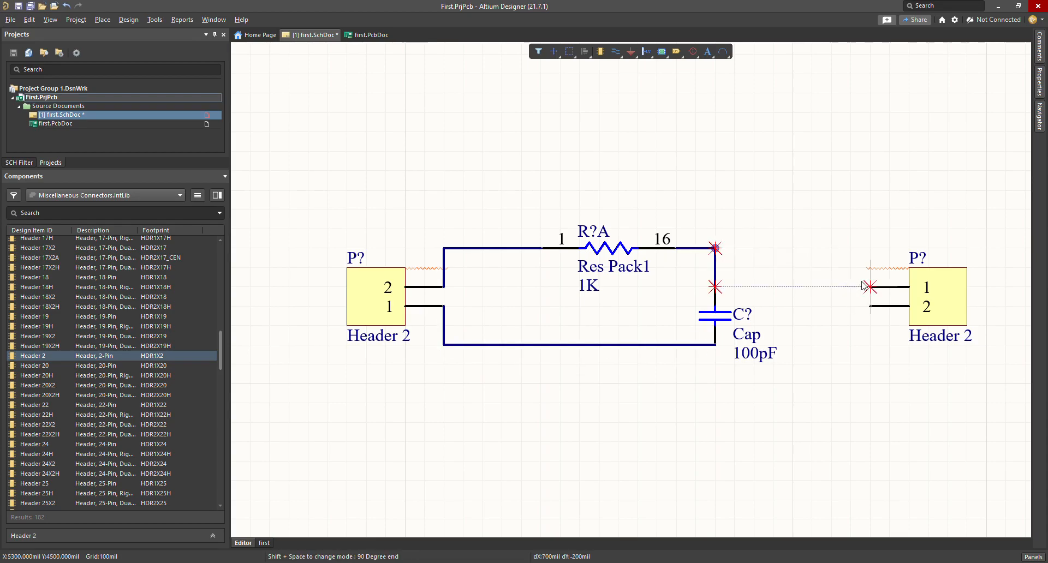
{"action": "left_click", "coordinate": [870, 287]}
{"action": "left_click", "coordinate": [715, 345]}
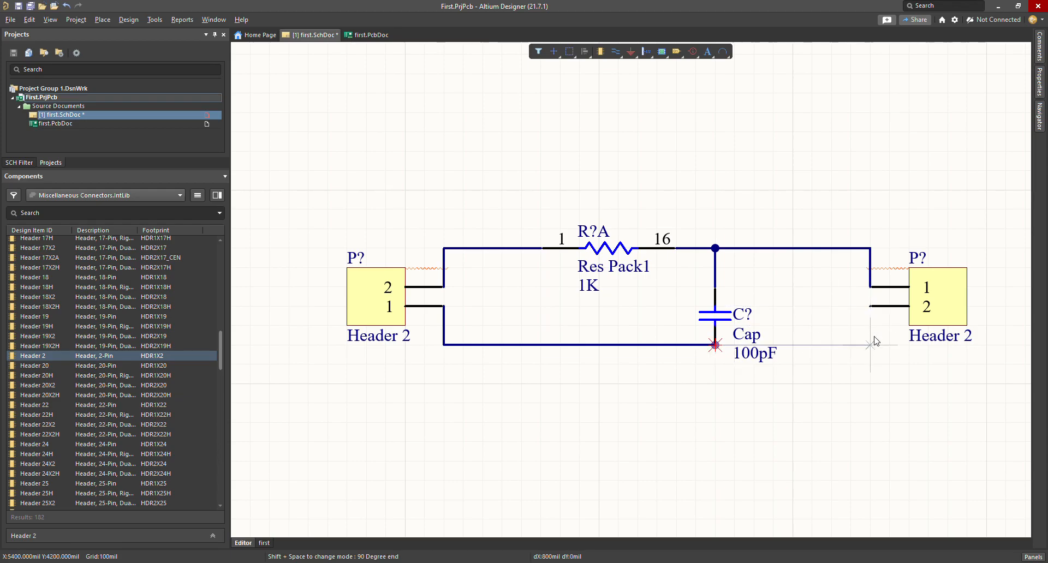
{"action": "left_click", "coordinate": [870, 307]}
{"action": "right_click", "coordinate": [860, 389]}
{"action": "left_click", "coordinate": [859, 390]}
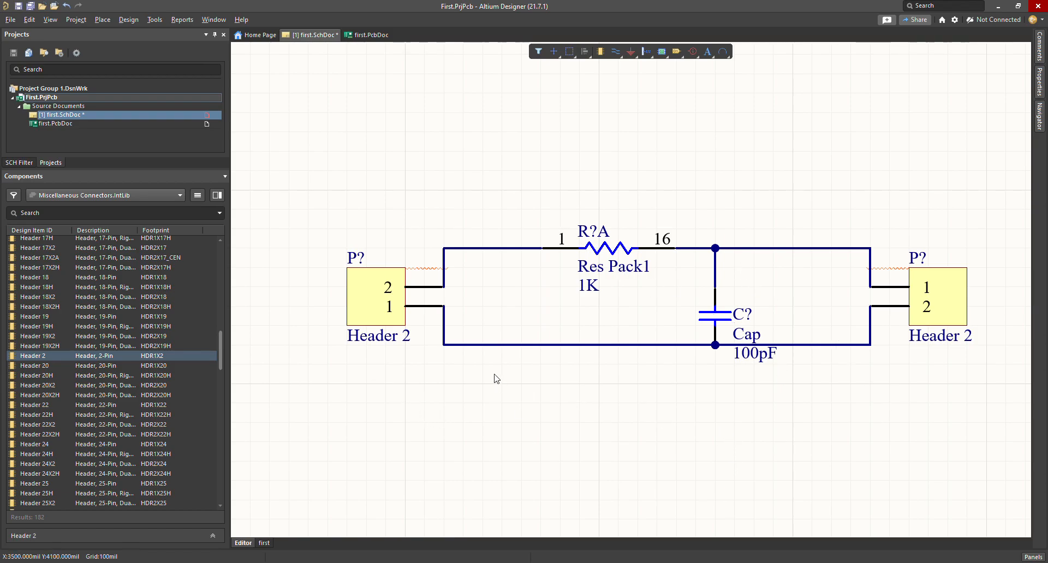
Step: Delete the upper-right and bottom wires that lead to the right Header 2
{"action": "scroll", "coordinate": [710, 351], "scroll_direction": "down", "scroll_amount": 1, "text": "ctrl"}
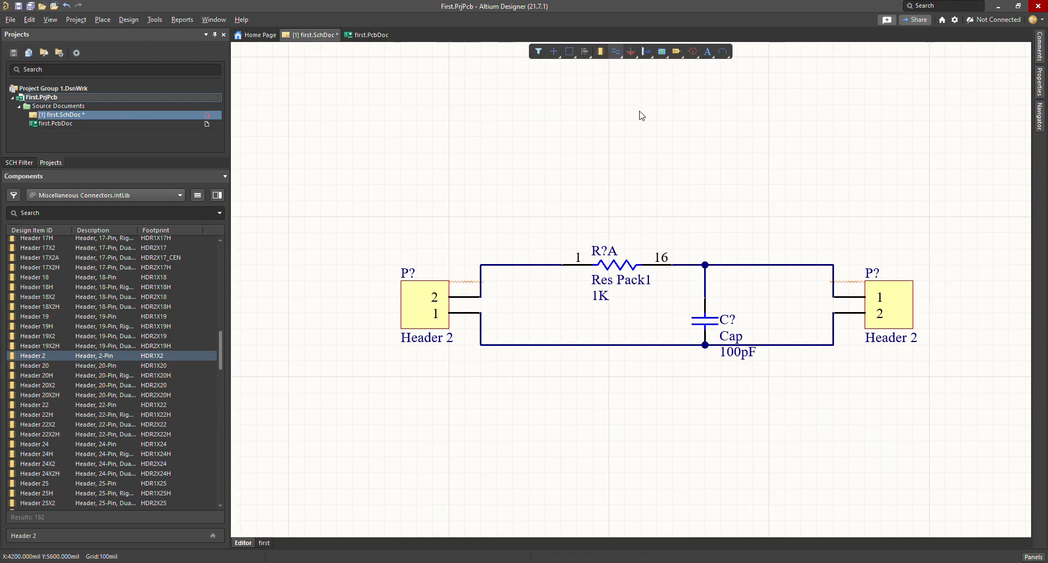
{"action": "scroll", "coordinate": [945, 328], "scroll_direction": "up", "scroll_amount": 1}
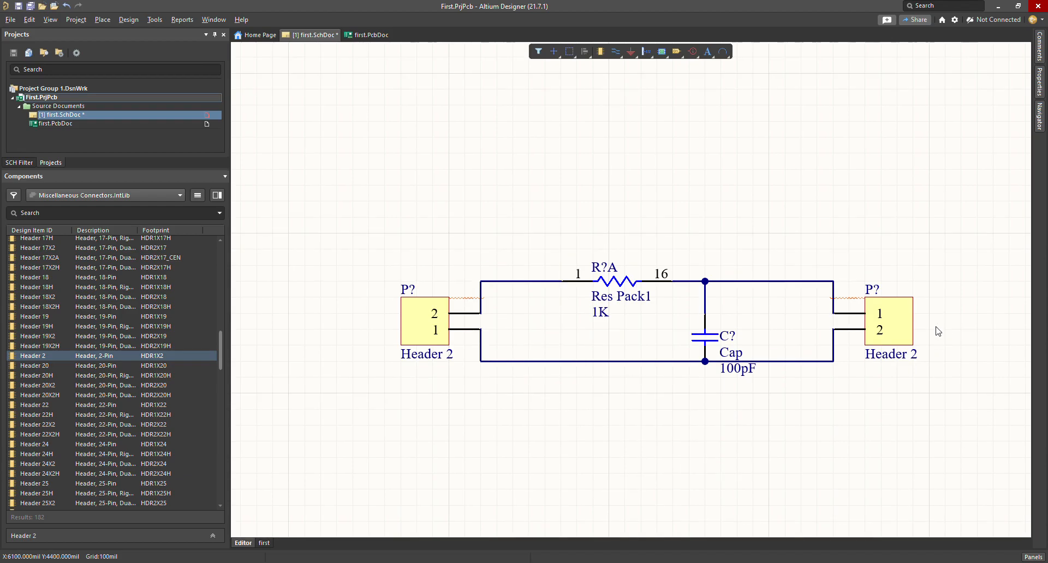
{"action": "left_click_drag", "start_coordinate": [819, 241], "coordinate": [793, 389]}
{"action": "left_click", "coordinate": [790, 386]}
{"action": "left_click", "coordinate": [788, 283]}
{"action": "key", "text": "Delete"}
{"action": "left_click", "coordinate": [799, 361]}
{"action": "key", "text": "Delete"}
Step: Drop a ground symbol on the sheet, then remove it as misplaced
{"action": "left_click", "coordinate": [630, 52]}
{"action": "left_click", "coordinate": [632, 82]}
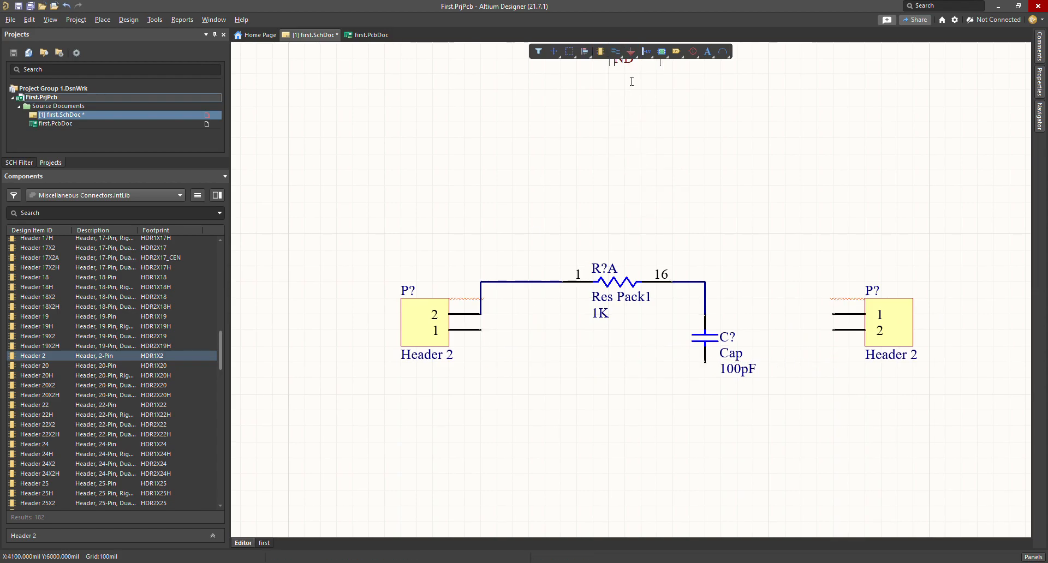
{"action": "left_click", "coordinate": [673, 95]}
{"action": "left_click", "coordinate": [628, 68]}
{"action": "key", "text": "Delete"}
Step: Wire the left header's pin 1 to the capacitor's lower pin and add a top stub
{"action": "left_click", "coordinate": [615, 51]}
{"action": "left_click", "coordinate": [481, 329]}
{"action": "left_click", "coordinate": [705, 362]}
{"action": "right_click", "coordinate": [770, 324]}
{"action": "left_click", "coordinate": [709, 282]}
{"action": "left_click", "coordinate": [752, 284]}
{"action": "right_click", "coordinate": [752, 287]}
Step: Extend the bottom wire past the capacitor and lengthen the top stub to match
{"action": "left_click", "coordinate": [708, 364]}
{"action": "left_click", "coordinate": [770, 362]}
{"action": "right_click", "coordinate": [769, 350]}
{"action": "left_click", "coordinate": [753, 282]}
{"action": "left_click", "coordinate": [770, 282]}
{"action": "right_click", "coordinate": [786, 290]}
{"action": "right_click", "coordinate": [784, 305]}
Step: Move the right Header 2 further right, away from the wire stubs
{"action": "left_click_drag", "start_coordinate": [912, 257], "coordinate": [830, 390]}
{"action": "left_click_drag", "start_coordinate": [837, 319], "coordinate": [965, 319]}
{"action": "scroll", "coordinate": [529, 386], "scroll_direction": "right", "scroll_amount": 3, "text": "shift"}
{"action": "scroll", "coordinate": [529, 385], "scroll_direction": "right", "scroll_amount": 1, "text": "shift"}
{"action": "scroll", "coordinate": [658, 372], "scroll_direction": "up", "scroll_amount": 1}
{"action": "scroll", "coordinate": [724, 398], "scroll_direction": "up", "scroll_amount": 1}
{"action": "scroll", "coordinate": [731, 393], "scroll_direction": "up", "scroll_amount": 2, "text": "ctrl"}
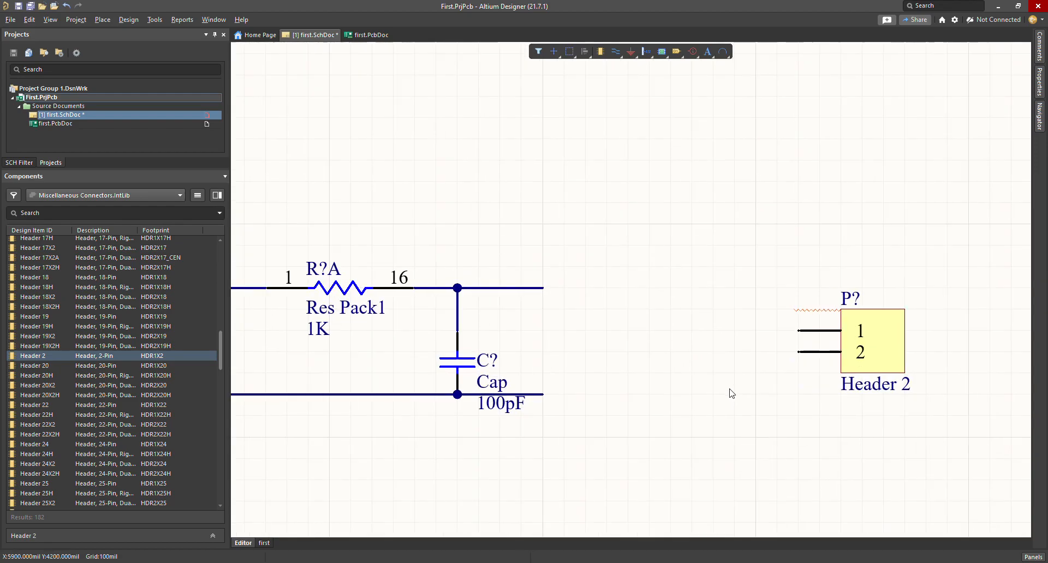
Step: Begin a wire from the upper stub's end, then cancel it unfinished
{"action": "left_click", "coordinate": [631, 52]}
{"action": "left_click", "coordinate": [615, 51]}
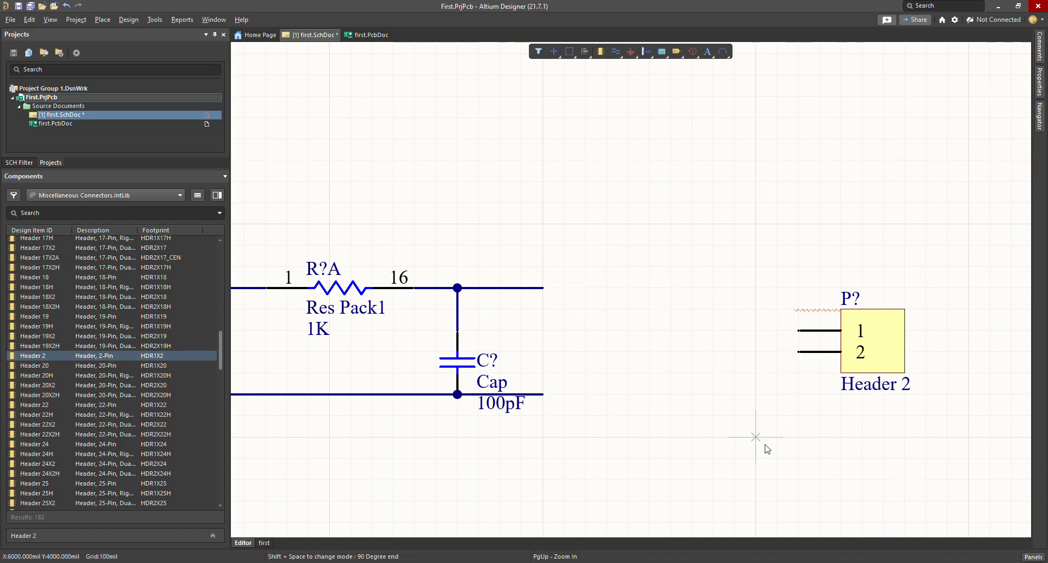
{"action": "left_click", "coordinate": [542, 288]}
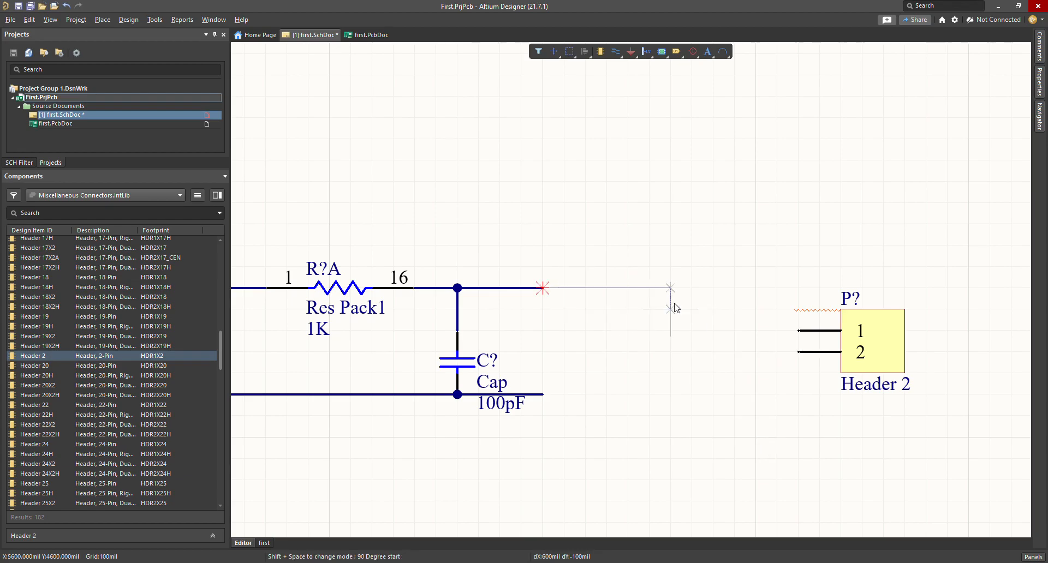
{"action": "key", "text": "Escape"}
{"action": "key", "text": "Escape"}
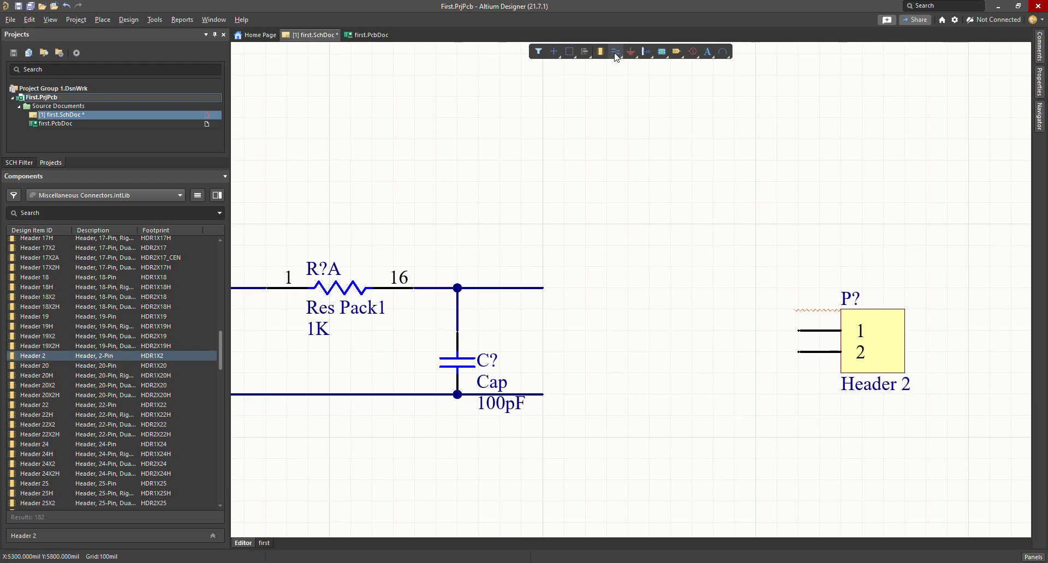
Step: Place net labels (PN) at the ends of the upper and lower wire stubs
{"action": "key", "text": "p"}
{"action": "key", "text": "n"}
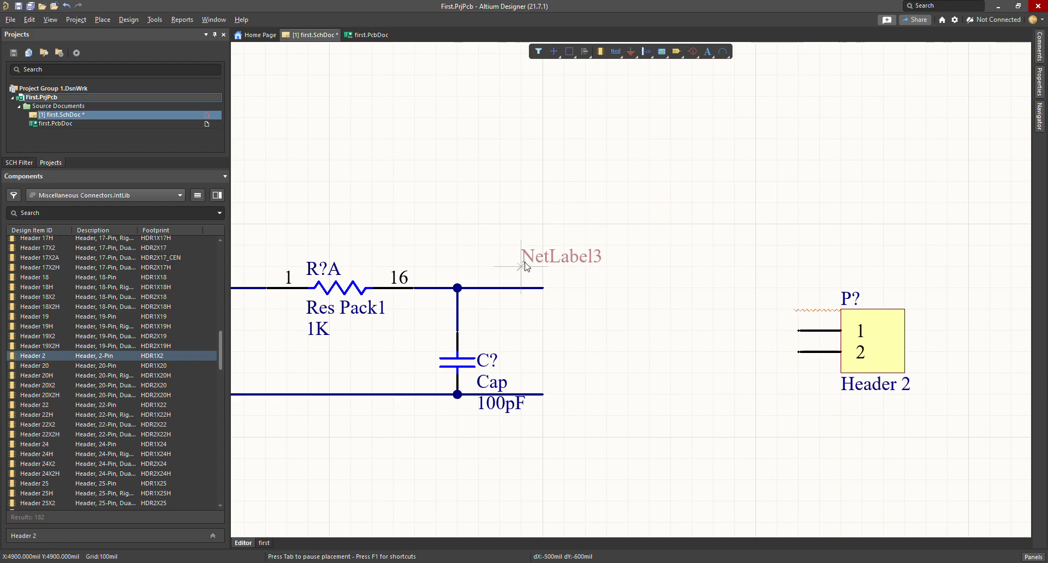
{"action": "left_click", "coordinate": [543, 288]}
{"action": "key", "text": "Escape"}
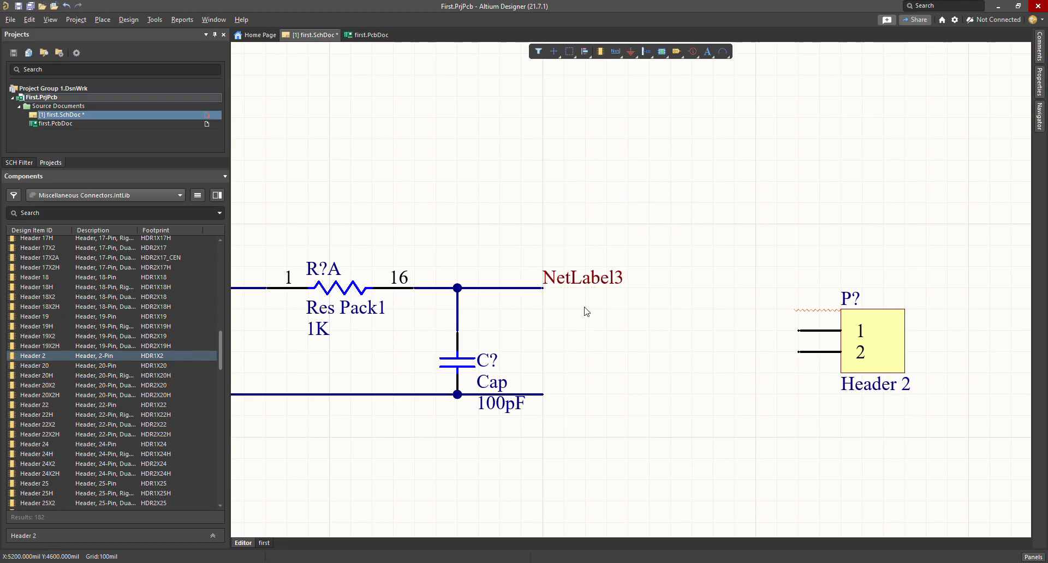
{"action": "key", "text": "p"}
{"action": "key", "text": "n"}
{"action": "left_click", "coordinate": [543, 394]}
{"action": "key", "text": "Escape"}
Step: Shift both net labels right so they line up with each other
{"action": "double_click", "coordinate": [595, 281]}
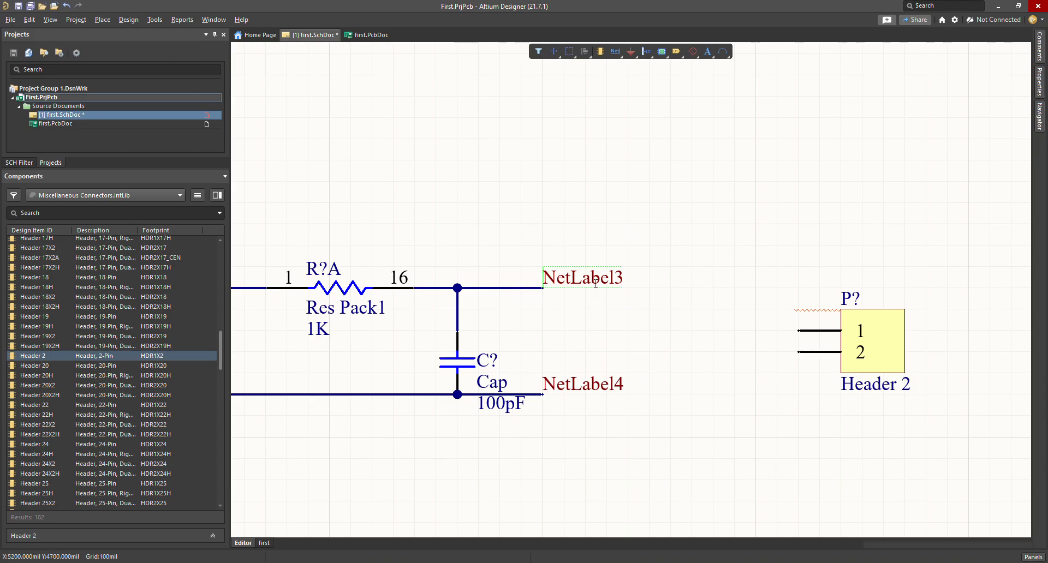
{"action": "left_click", "coordinate": [583, 213]}
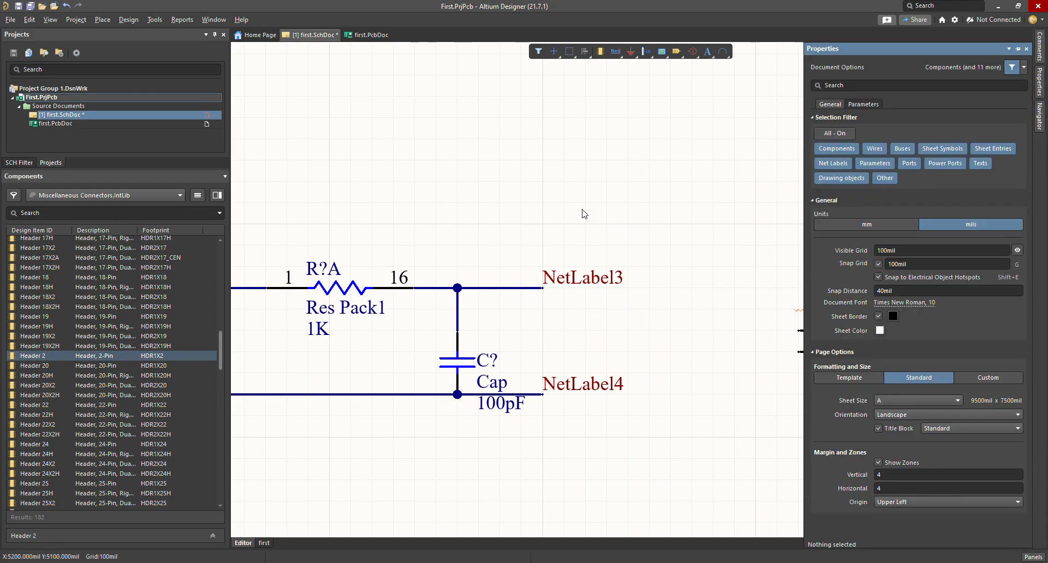
{"action": "left_click_drag", "start_coordinate": [554, 292], "coordinate": [583, 293]}
{"action": "left_click_drag", "start_coordinate": [570, 387], "coordinate": [633, 389]}
{"action": "left_click_drag", "start_coordinate": [625, 281], "coordinate": [647, 281]}
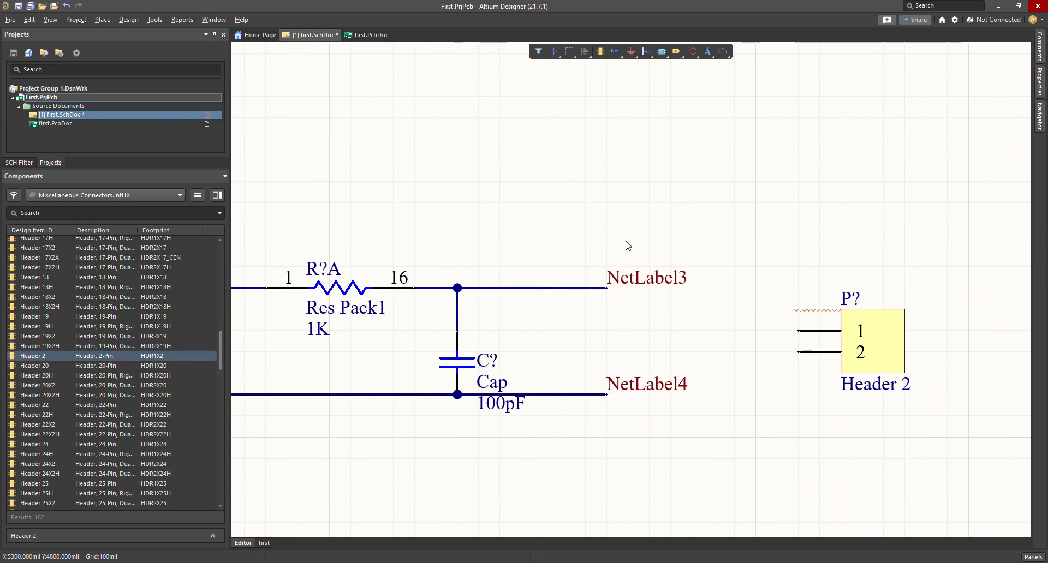
Step: Rename the upper net label to 'plus'
{"action": "double_click", "coordinate": [645, 284]}
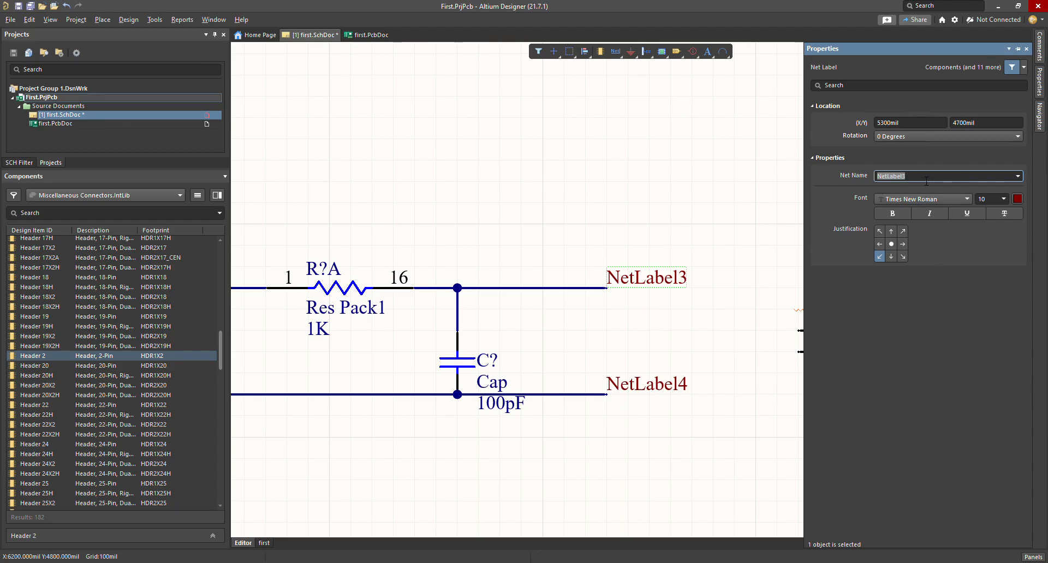
{"action": "type", "text": "plus"}
{"action": "key", "text": "Return"}
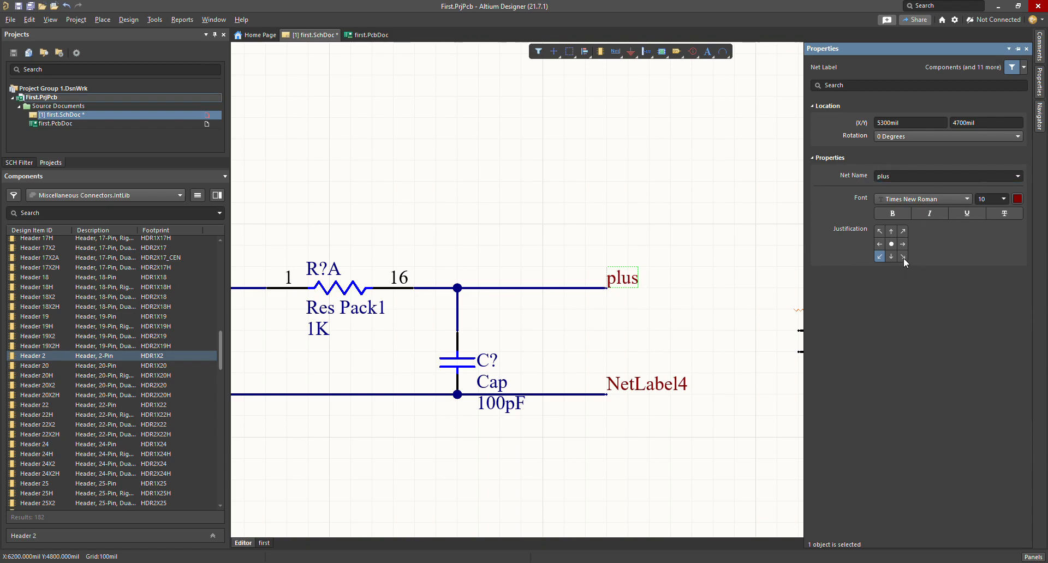
{"action": "left_click", "coordinate": [604, 302]}
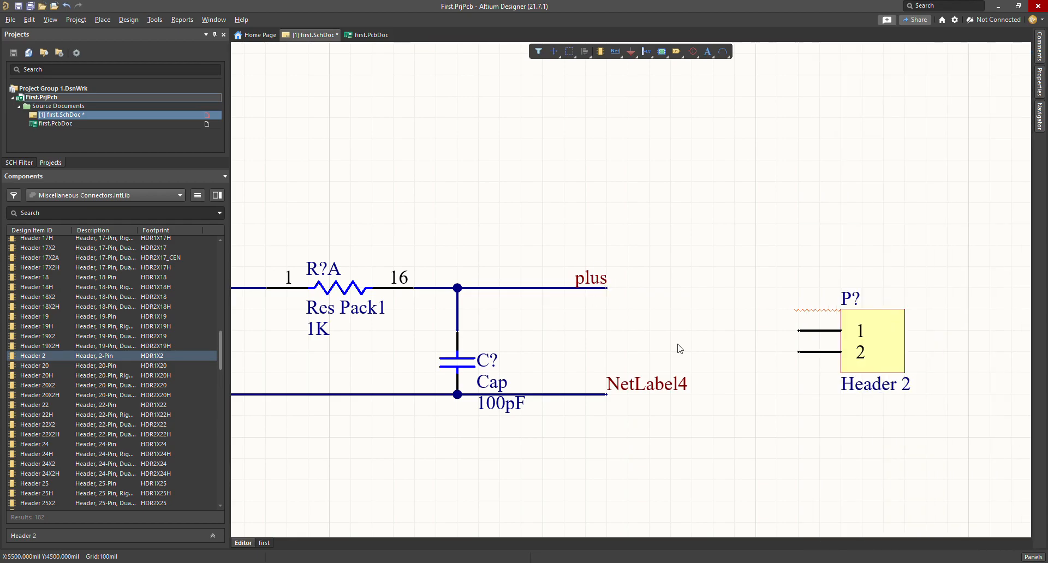
Step: Align the lower label to the wire end and rename it 'negative'
{"action": "double_click", "coordinate": [636, 392]}
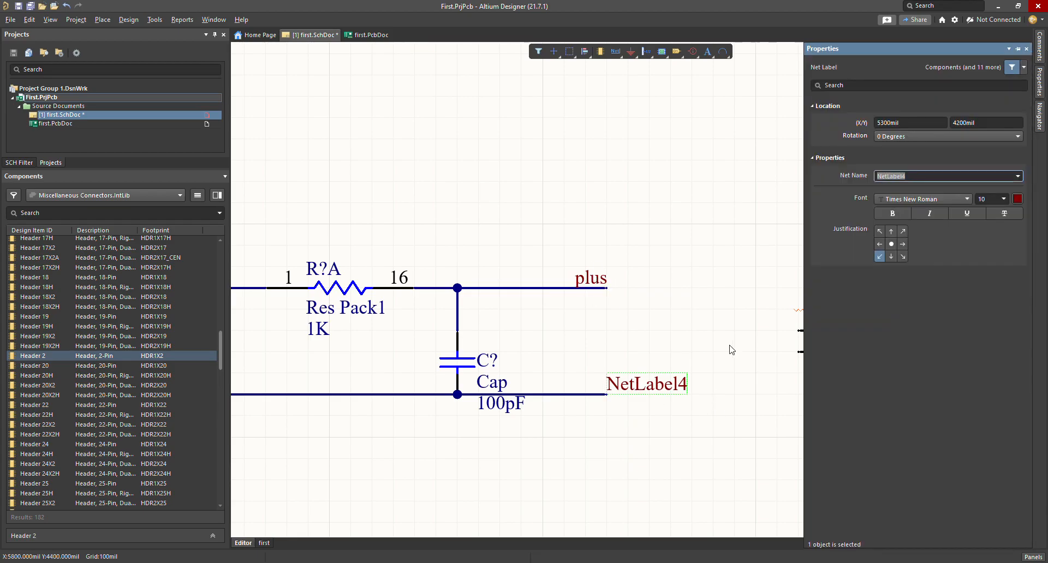
{"action": "left_click", "coordinate": [904, 256]}
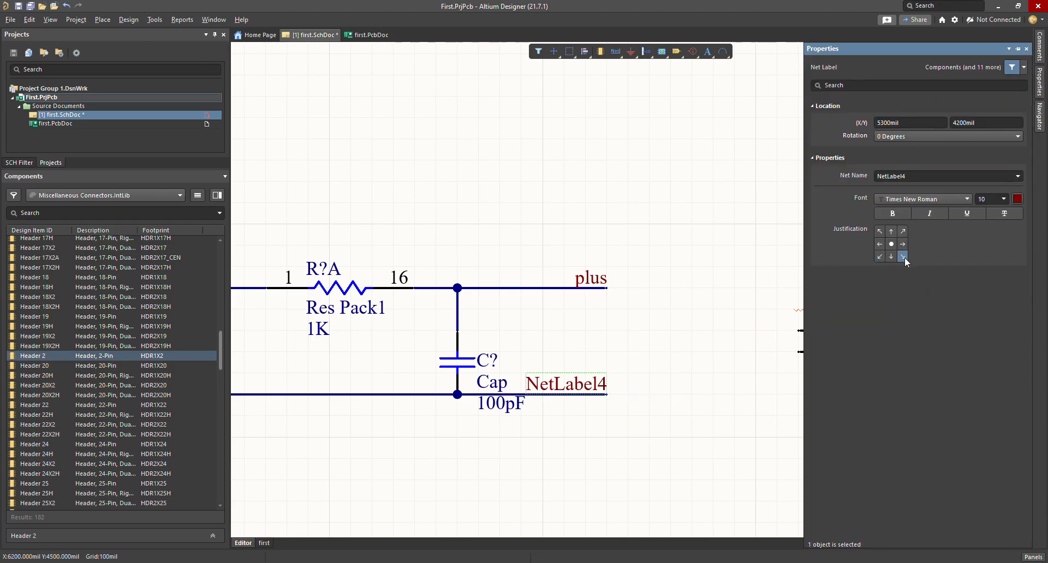
{"action": "left_click", "coordinate": [925, 180]}
{"action": "type", "text": "net"}
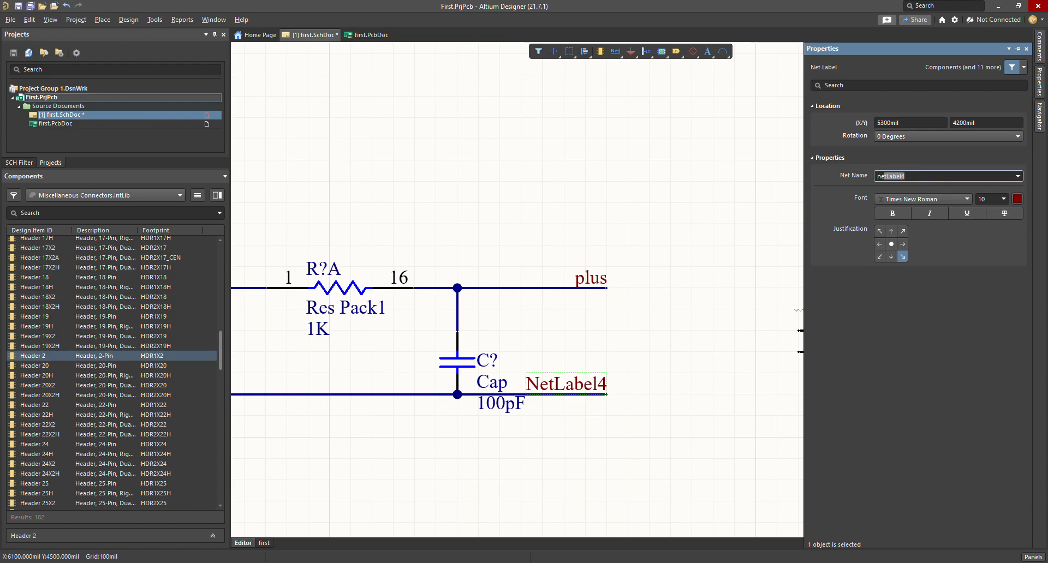
{"action": "type", "text": "gative"}
{"action": "key", "text": "Return"}
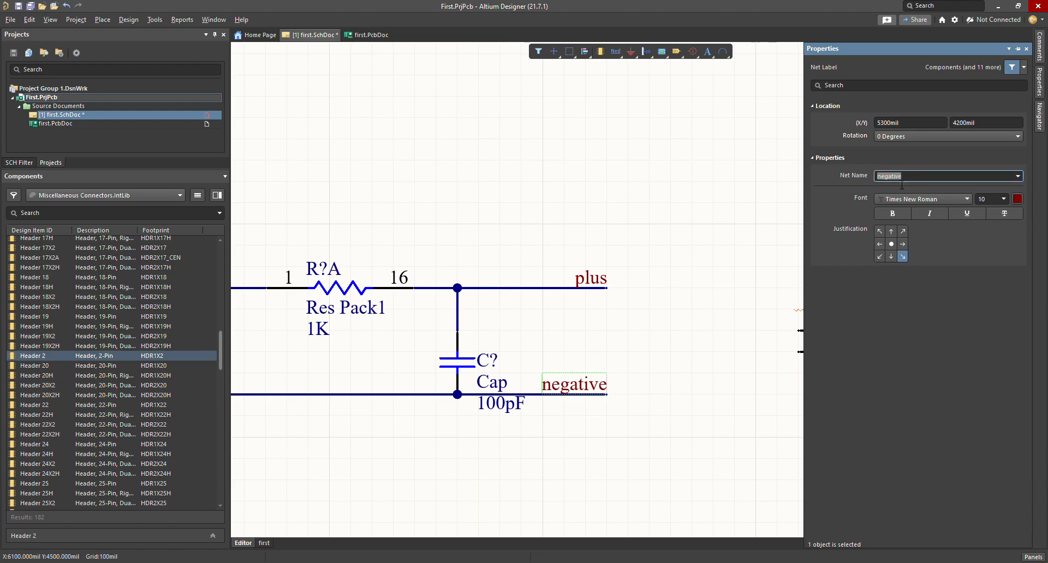
{"action": "left_click", "coordinate": [656, 318]}
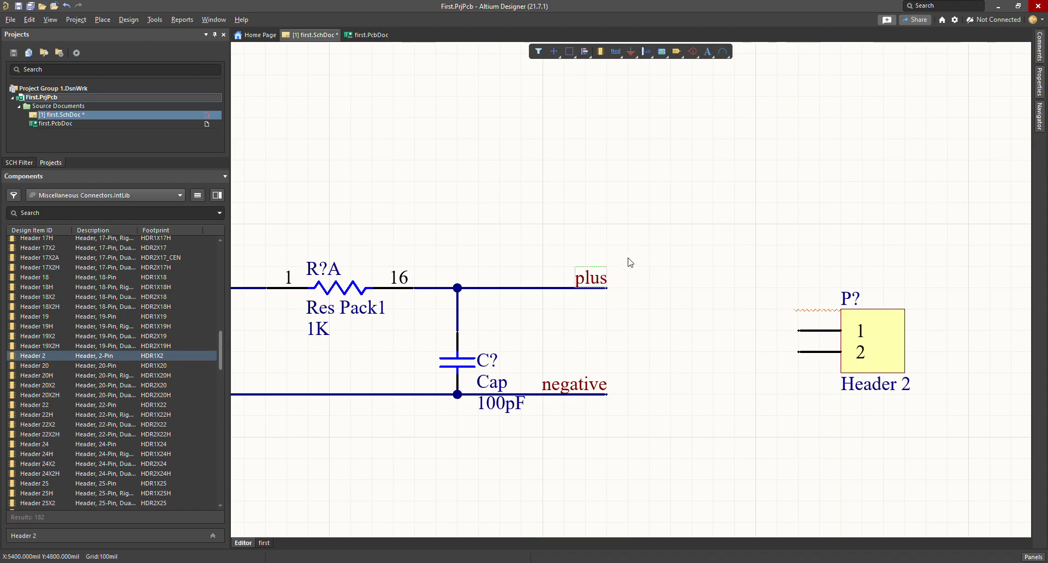
Step: Place 'plus' and 'negative' net labels at the right header's pins 1 and 2
{"action": "key", "text": "ctrl+w"}
{"action": "left_click", "coordinate": [799, 330]}
{"action": "left_click_drag", "start_coordinate": [780, 323], "coordinate": [735, 331]}
{"action": "left_click", "coordinate": [614, 52]}
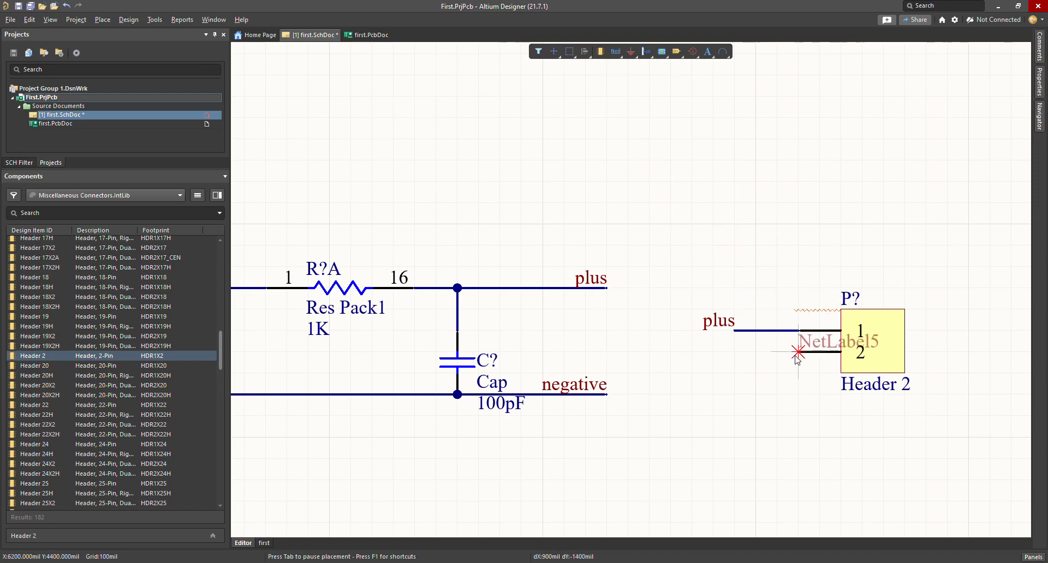
{"action": "key", "text": "Tab"}
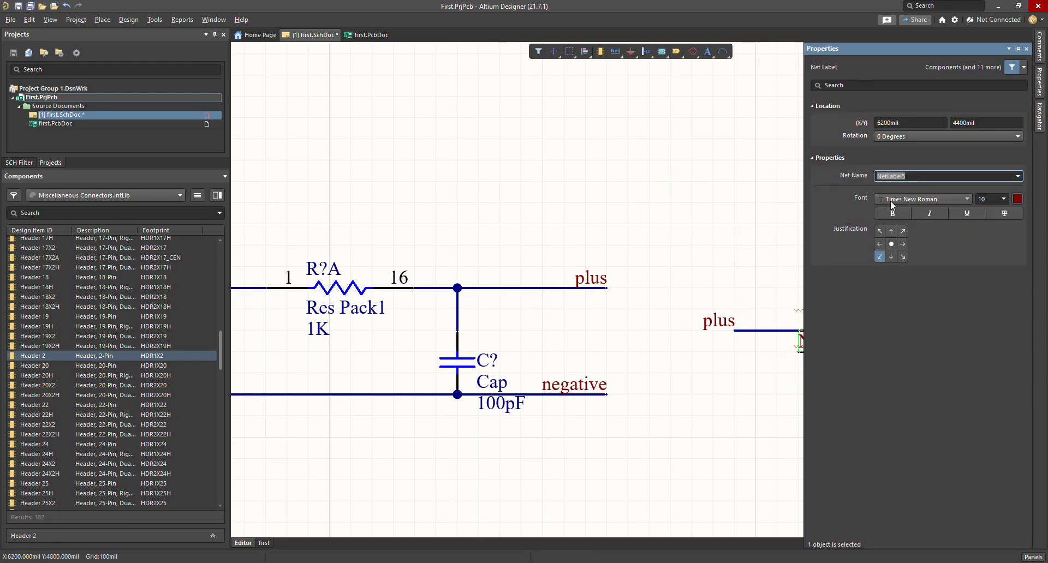
{"action": "type", "text": "negative"}
{"action": "key", "text": "Return"}
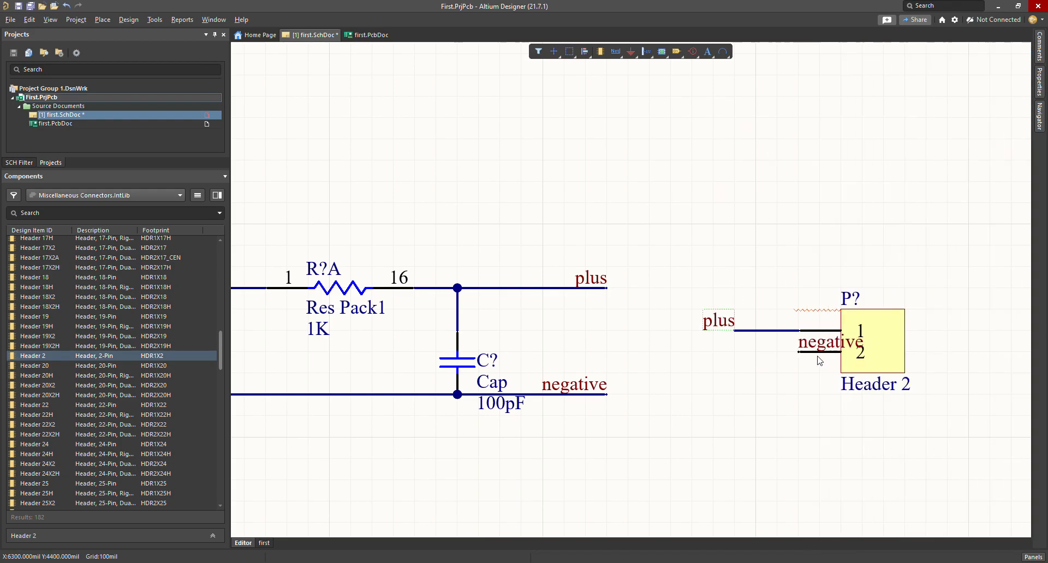
{"action": "left_click_drag", "start_coordinate": [799, 351], "coordinate": [709, 352]}
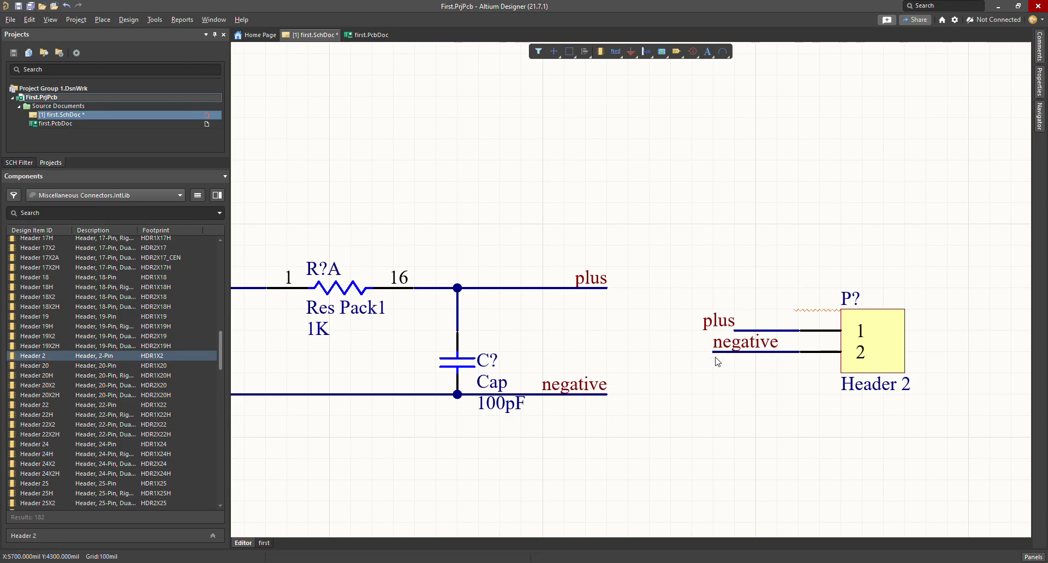
Step: Change the plus label's justification and line it up with the negative label
{"action": "double_click", "coordinate": [728, 327]}
{"action": "left_click", "coordinate": [880, 257]}
{"action": "left_click", "coordinate": [731, 239]}
{"action": "left_click_drag", "start_coordinate": [755, 315], "coordinate": [734, 315]}
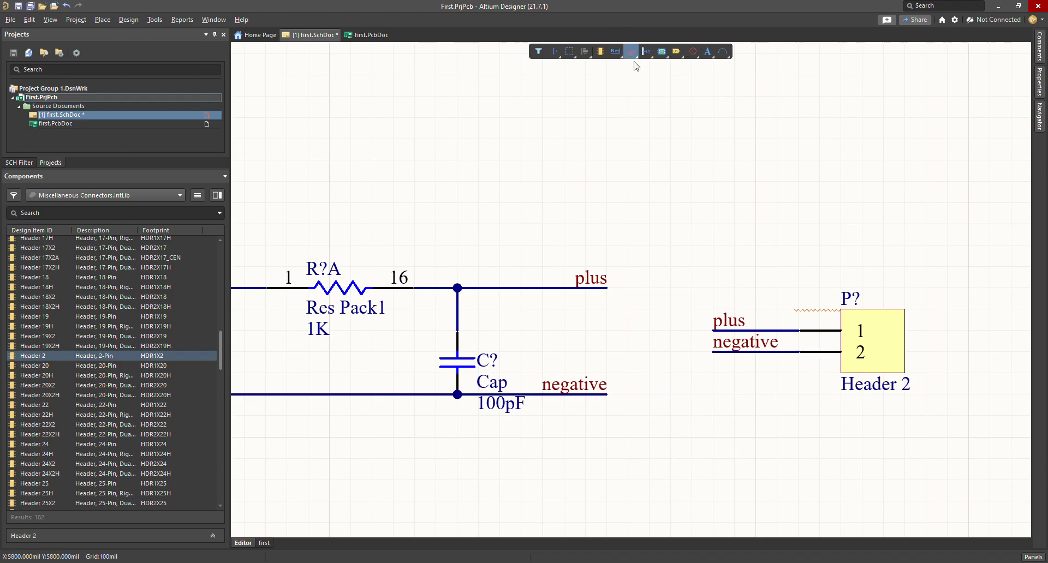
Step: Undo four times to remove the net labels, header move, junction and extra wires
{"action": "key", "text": "ctrl+z"}
{"action": "key", "text": "ctrl+z"}
{"action": "key", "text": "ctrl+z"}
{"action": "key", "text": "ctrl+z"}
{"action": "key", "text": "ctrl+z"}
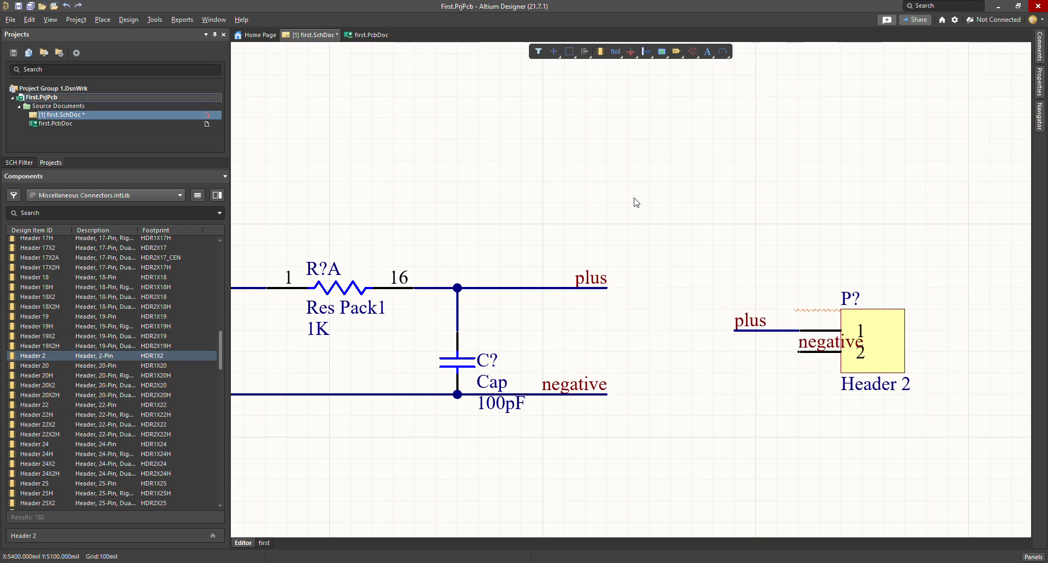
{"action": "key", "text": "ctrl+z"}
{"action": "key", "text": "ctrl+z"}
{"action": "key", "text": "ctrl+z"}
{"action": "key", "text": "ctrl+z"}
{"action": "key", "text": "ctrl+z"}
{"action": "key", "text": "ctrl+z"}
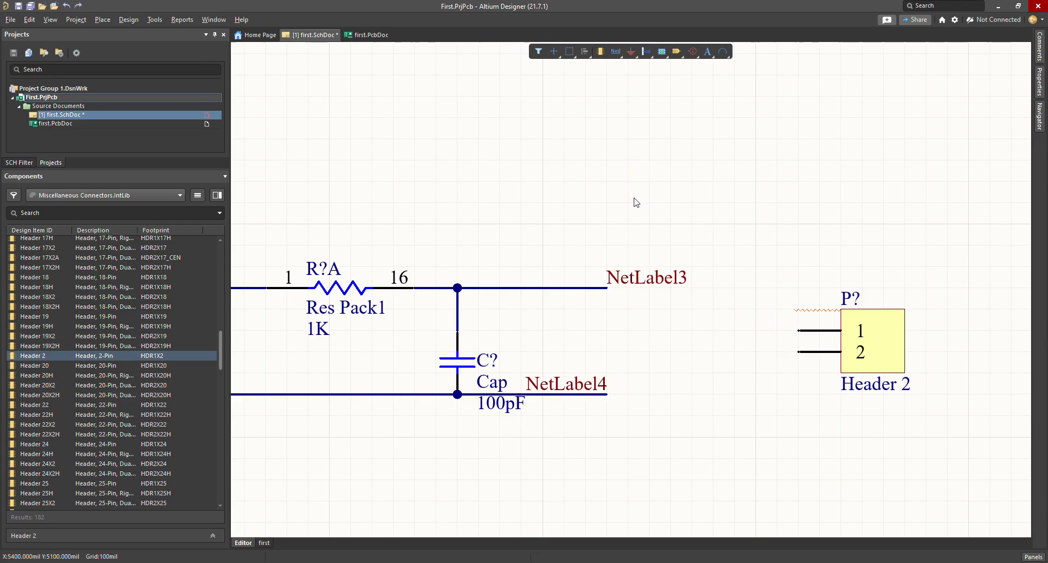
{"action": "key", "text": "ctrl+z"}
{"action": "key", "text": "ctrl+z"}
{"action": "key", "text": "ctrl+z"}
{"action": "key", "text": "ctrl+z"}
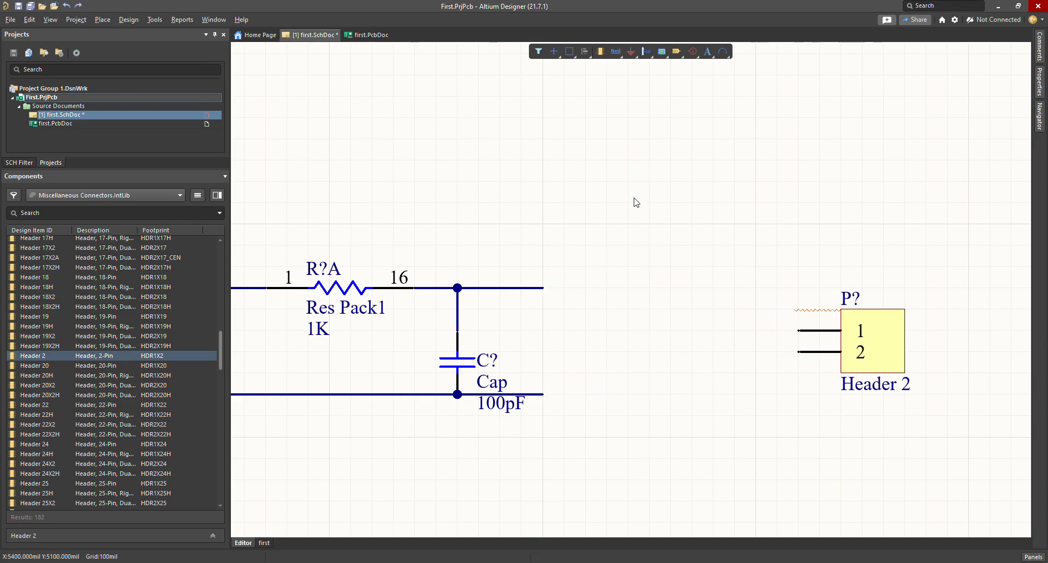
{"action": "key", "text": "ctrl+z"}
{"action": "key", "text": "ctrl+z"}
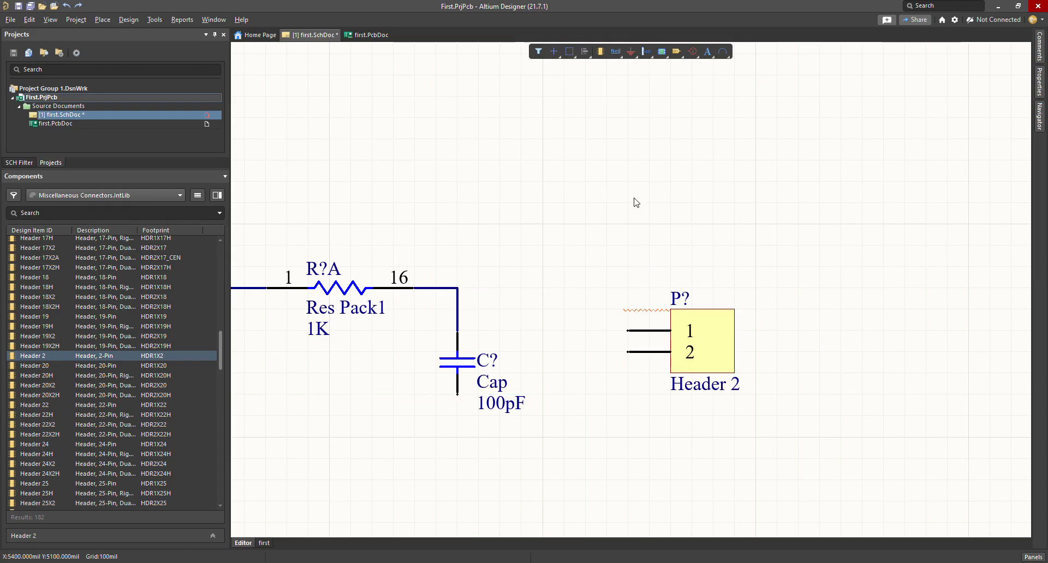
{"action": "scroll", "coordinate": [583, 268], "scroll_direction": "down", "scroll_amount": 2}
{"action": "scroll", "coordinate": [538, 324], "scroll_direction": "down", "scroll_amount": 1, "text": "shift"}
{"action": "scroll", "coordinate": [538, 324], "scroll_direction": "up", "scroll_amount": 11, "text": "shift"}
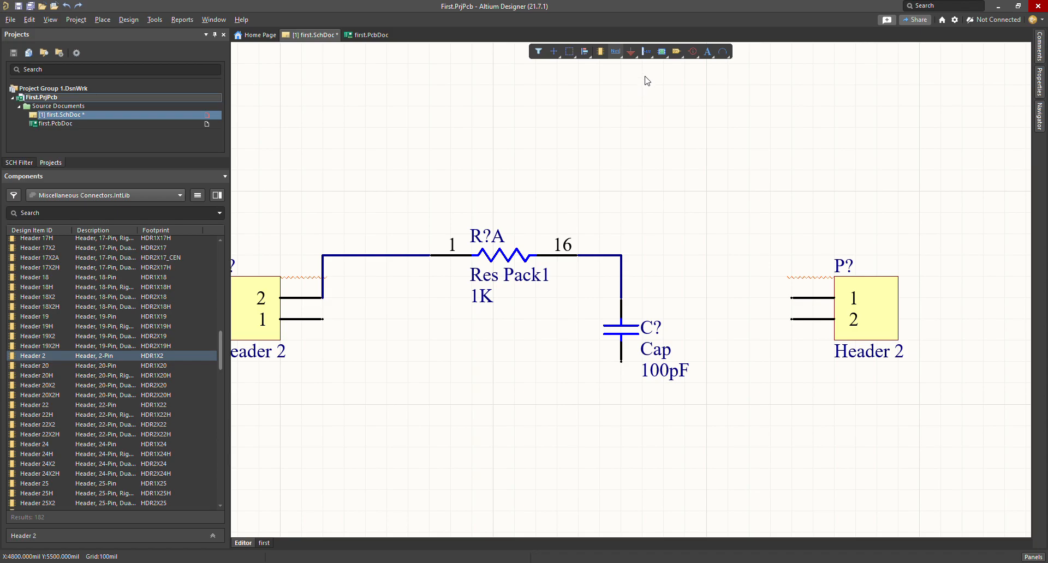
Step: Remove the stray blue bar accidentally drawn above the circuit
{"action": "key", "text": "ctrl+w"}
{"action": "left_click", "coordinate": [770, 64]}
{"action": "key", "text": "Escape"}
{"action": "key", "text": "Escape"}
{"action": "left_click", "coordinate": [616, 52]}
{"action": "left_click", "coordinate": [749, 128]}
{"action": "left_click", "coordinate": [557, 128]}
{"action": "right_click", "coordinate": [636, 190]}
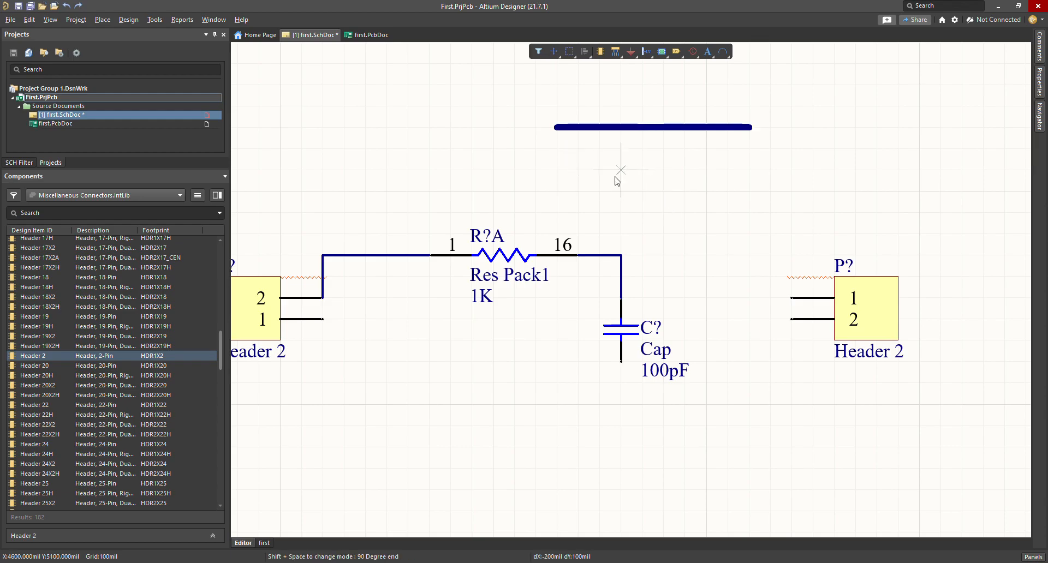
{"action": "right_click", "coordinate": [704, 146]}
{"action": "left_click", "coordinate": [731, 147]}
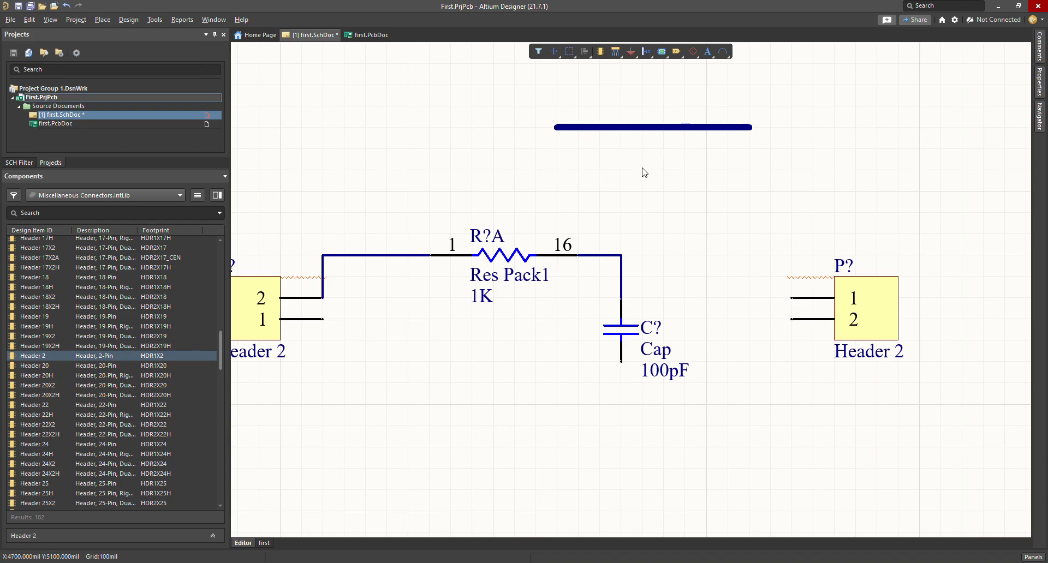
{"action": "left_click", "coordinate": [641, 129]}
{"action": "key", "text": "Delete"}
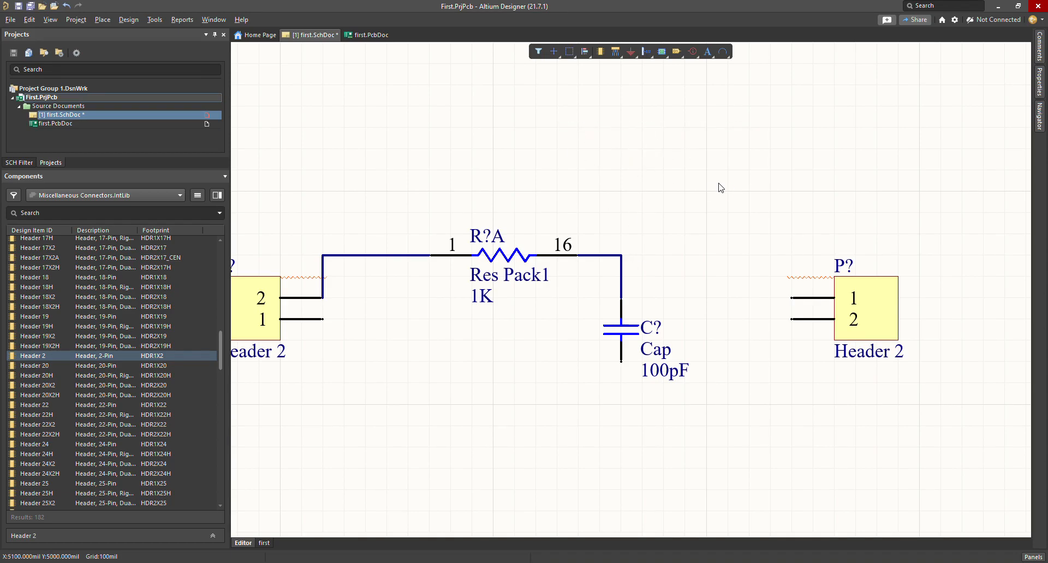
Step: Wire resistor pin 16 to right header pin 1, and capacitor bottom to both headers
{"action": "left_click", "coordinate": [616, 51]}
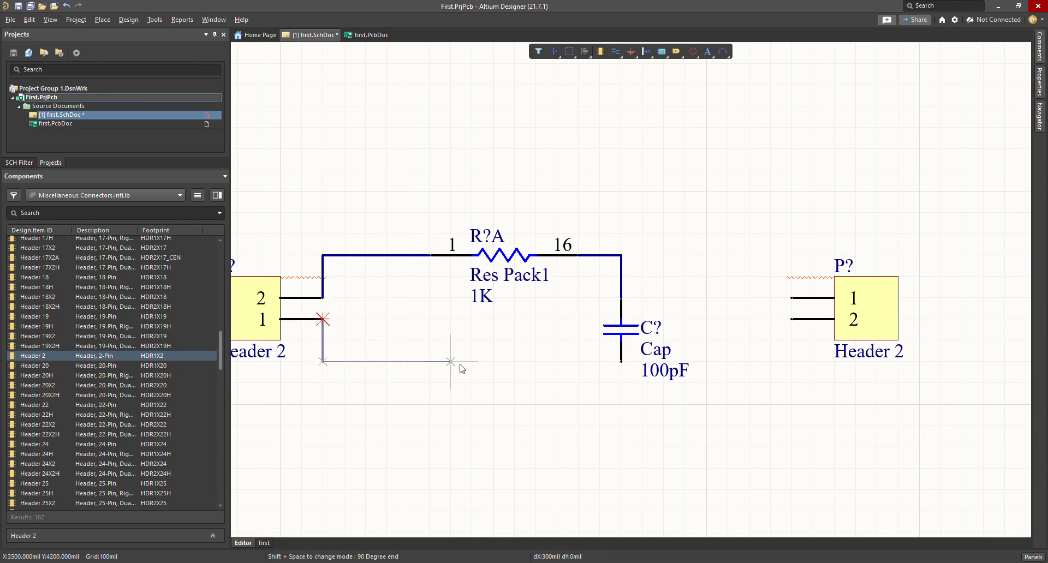
{"action": "left_click", "coordinate": [621, 361]}
{"action": "left_click", "coordinate": [621, 255]}
{"action": "key", "text": "shift+space"}
{"action": "left_click", "coordinate": [792, 297]}
{"action": "left_click", "coordinate": [621, 361]}
{"action": "left_click", "coordinate": [791, 319]}
{"action": "right_click", "coordinate": [814, 382]}
{"action": "scroll", "coordinate": [815, 384], "scroll_direction": "down", "scroll_amount": 1}
{"action": "scroll", "coordinate": [813, 385], "scroll_direction": "down", "scroll_amount": 2, "text": "ctrl"}
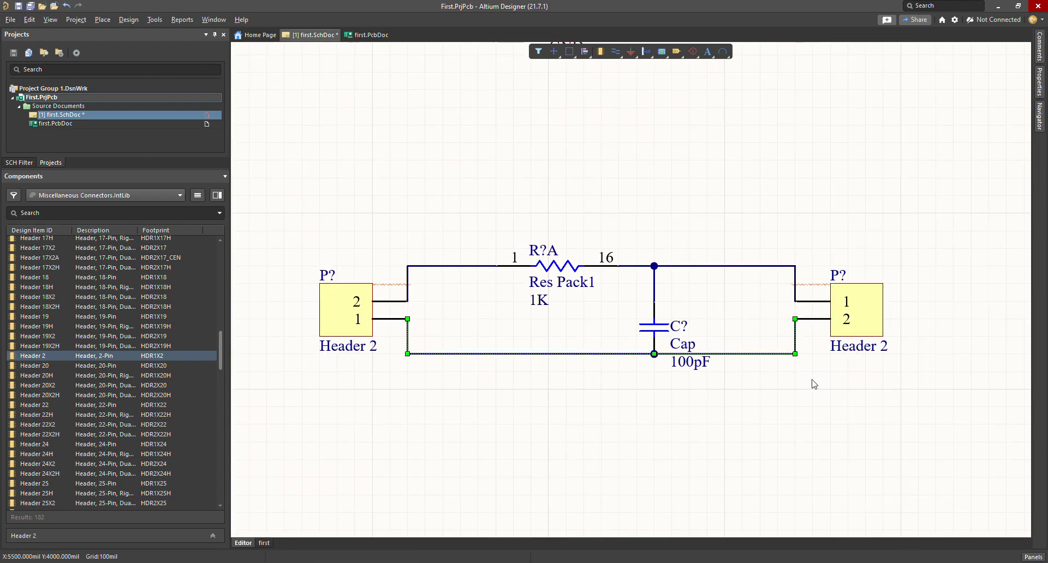
{"action": "left_click", "coordinate": [655, 410]}
{"action": "scroll", "coordinate": [620, 364], "scroll_direction": "up", "scroll_amount": 1, "text": "ctrl"}
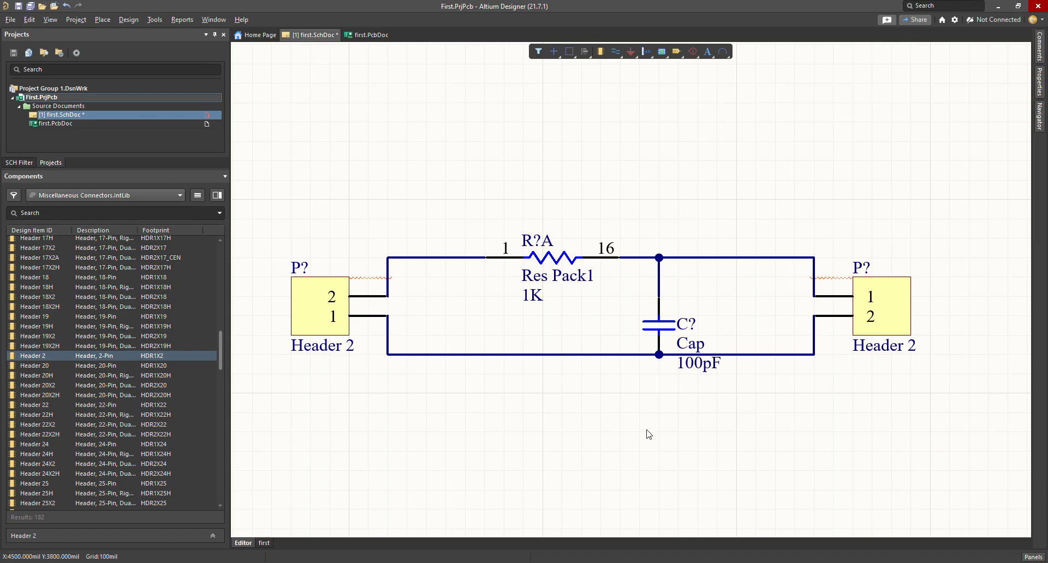
Step: Delete the bottom wire, the right-header wire, pin 16–capacitor wire and left-header wire
{"action": "left_click", "coordinate": [602, 356]}
{"action": "key", "text": "Delete"}
{"action": "left_click", "coordinate": [721, 263]}
{"action": "key", "text": "Delete"}
{"action": "left_click", "coordinate": [640, 261]}
{"action": "key", "text": "Delete"}
{"action": "left_click", "coordinate": [452, 260]}
{"action": "key", "text": "Delete"}
Step: Reposition the right Header 2 down one grid step and the left Header 2 further left
{"action": "left_click_drag", "start_coordinate": [904, 314], "coordinate": [814, 336]}
{"action": "mouse_move", "coordinate": [311, 315]}
{"action": "left_mouse_down"}
{"action": "mouse_move", "coordinate": [442, 324]}
{"action": "mouse_move", "coordinate": [443, 315]}
{"action": "mouse_move", "coordinate": [388, 315]}
{"action": "left_mouse_up"}
{"action": "left_click_drag", "start_coordinate": [549, 258], "coordinate": [473, 296]}
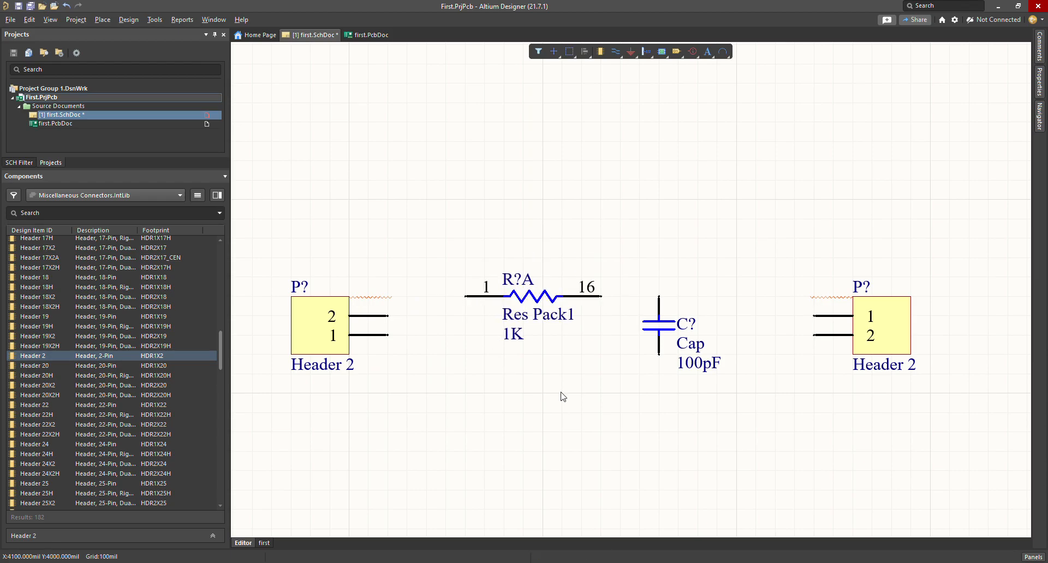
Step: Nudge the resistor, capacitor and left Header 2 into alignment by grid steps
{"action": "left_click", "coordinate": [616, 51]}
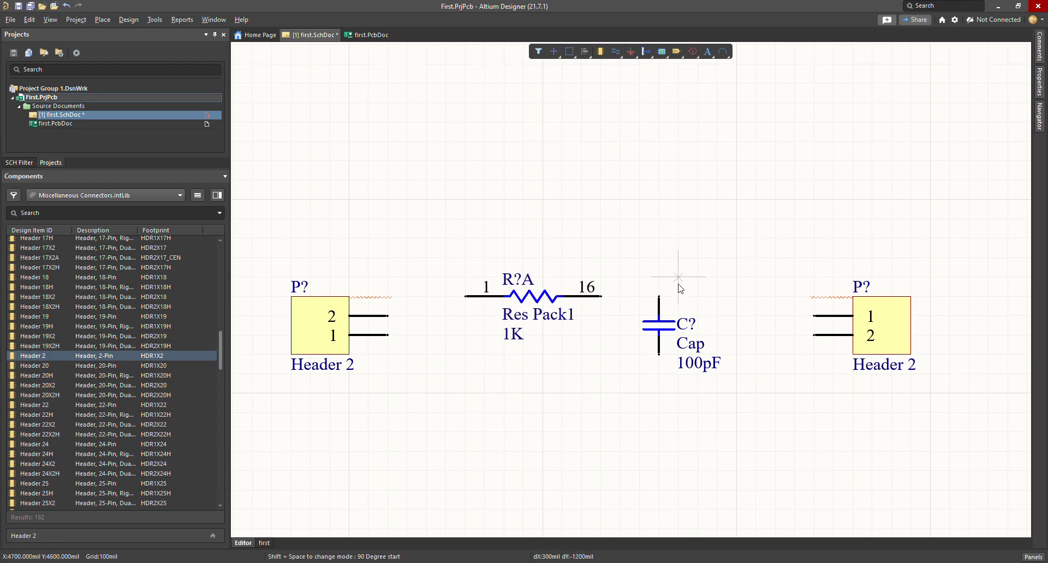
{"action": "key", "text": "Escape"}
{"action": "left_click_drag", "start_coordinate": [600, 297], "coordinate": [600, 278]}
{"action": "left_click_drag", "start_coordinate": [389, 339], "coordinate": [389, 357]}
{"action": "left_click_drag", "start_coordinate": [666, 330], "coordinate": [659, 356]}
{"action": "left_click_drag", "start_coordinate": [357, 330], "coordinate": [388, 316]}
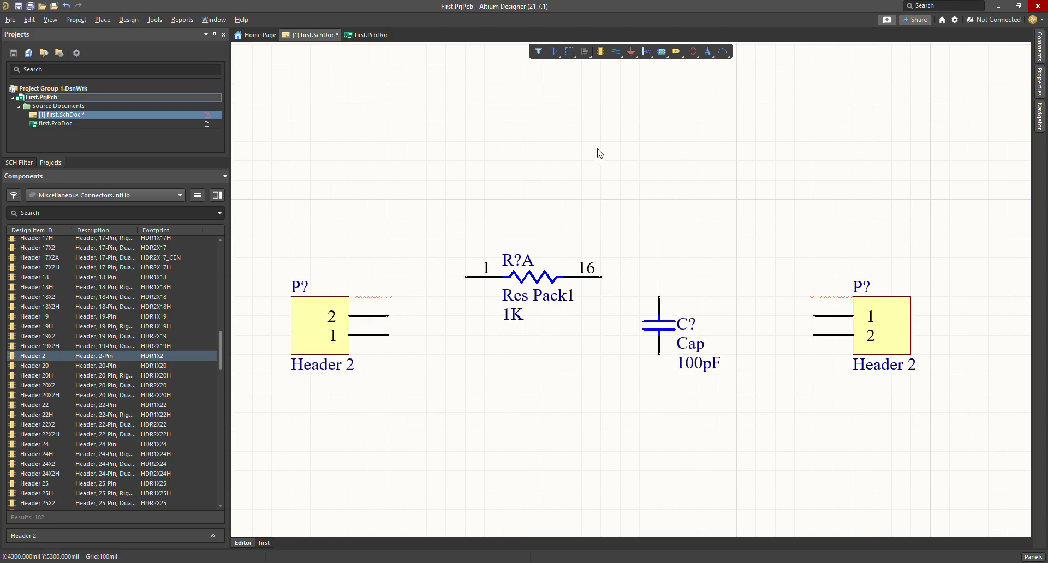
Step: Wire resistor pin 16 to the capacitor's top pin and on to right header pin 1
{"action": "left_click", "coordinate": [616, 51]}
{"action": "left_click", "coordinate": [602, 277]}
{"action": "left_click", "coordinate": [659, 296]}
{"action": "right_click", "coordinate": [667, 283]}
{"action": "left_click", "coordinate": [728, 261]}
{"action": "left_click", "coordinate": [616, 51]}
{"action": "left_click", "coordinate": [659, 277]}
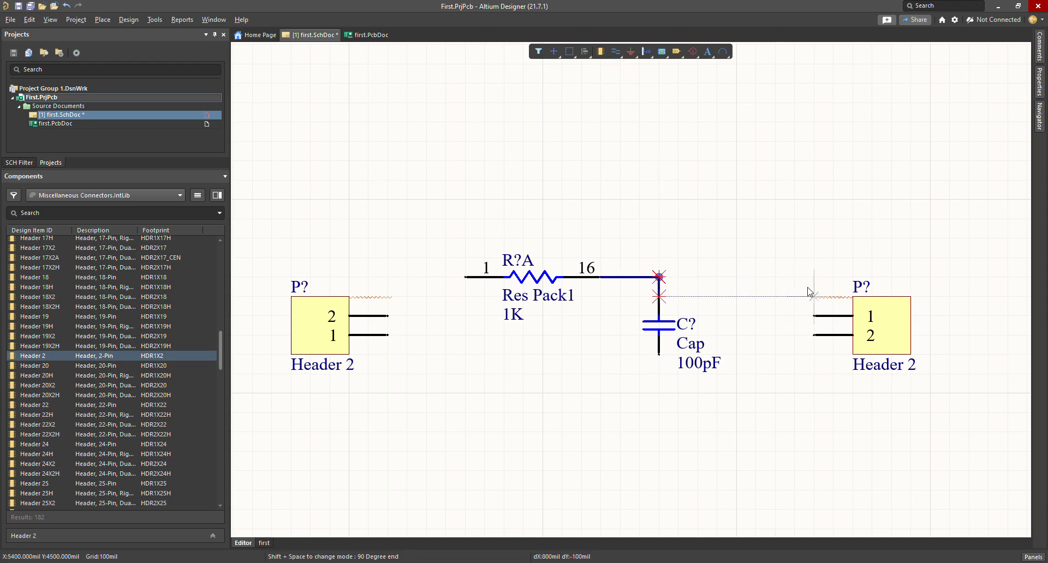
{"action": "left_click", "coordinate": [813, 315]}
{"action": "right_click", "coordinate": [803, 347]}
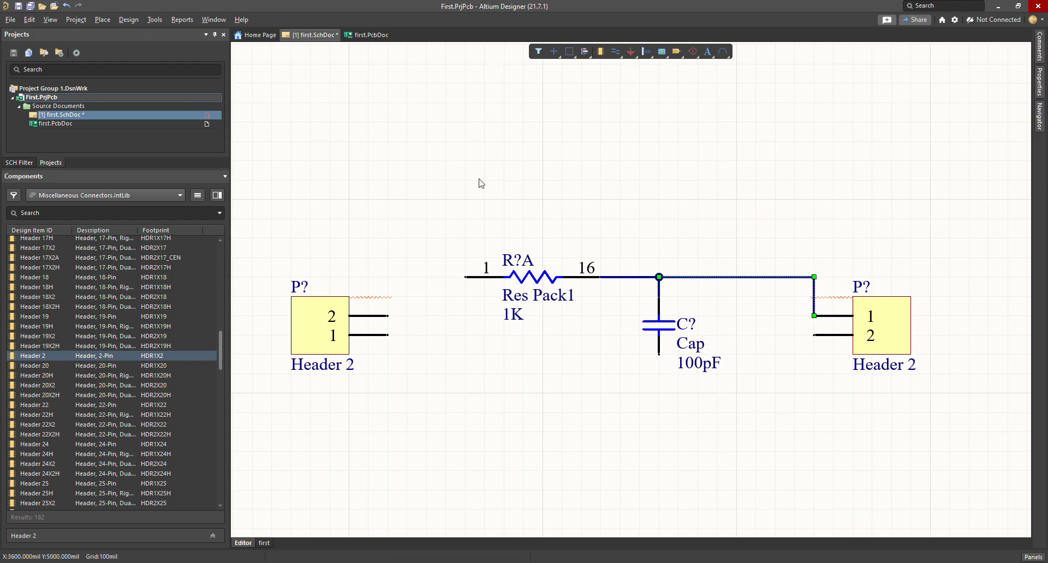
Step: Wire the capacitor's lower pin to both headers and left header pin 2 to resistor pin 1
{"action": "left_click", "coordinate": [615, 51]}
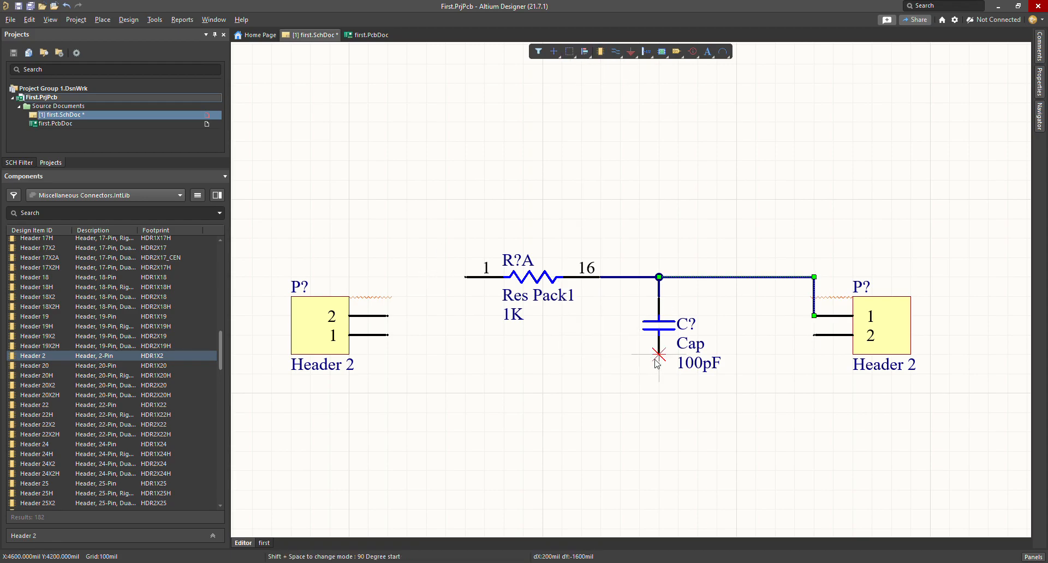
{"action": "left_click", "coordinate": [659, 375]}
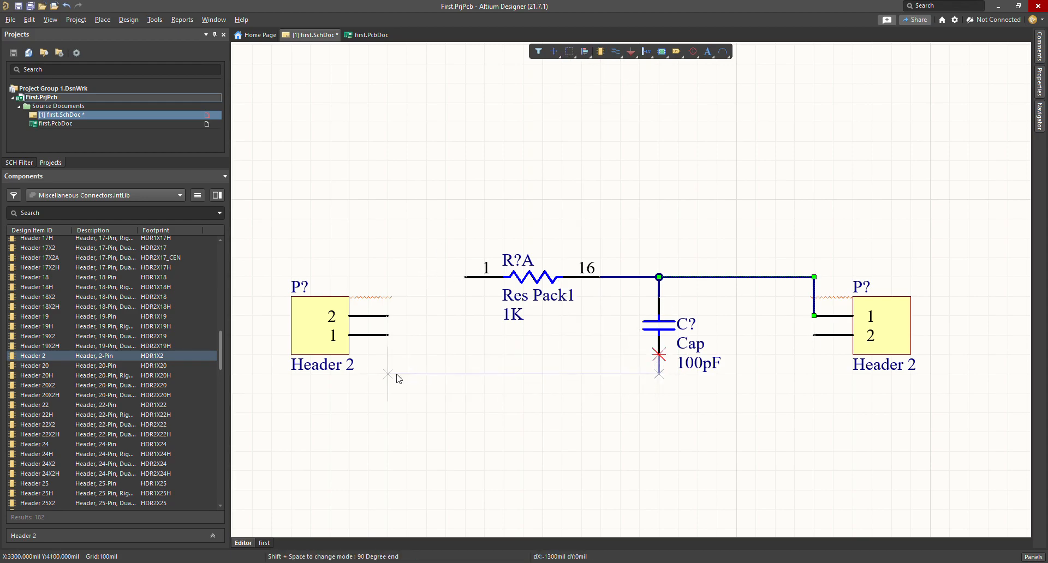
{"action": "left_click", "coordinate": [387, 335]}
{"action": "left_click", "coordinate": [659, 374]}
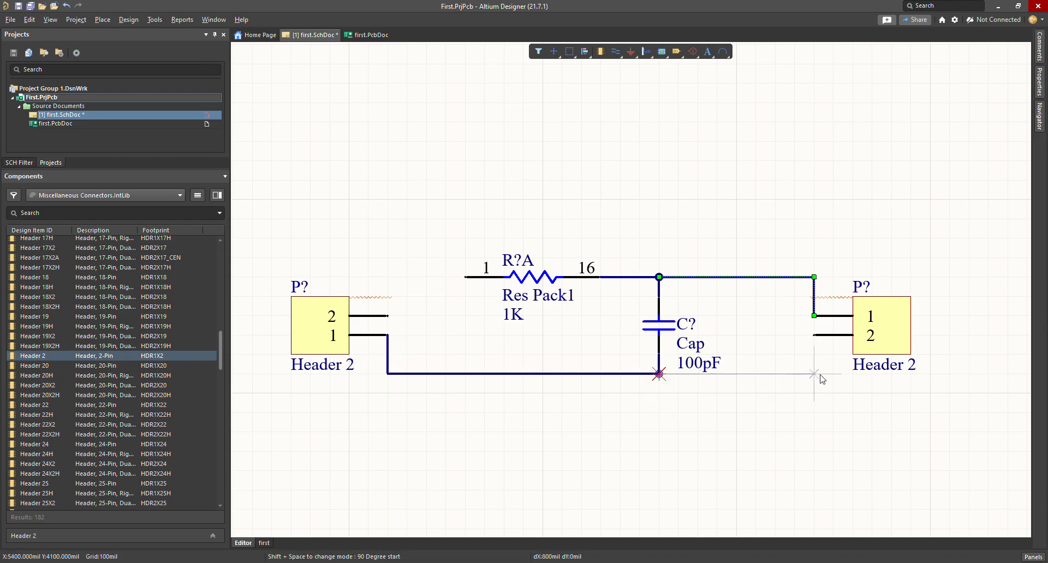
{"action": "left_click", "coordinate": [814, 335]}
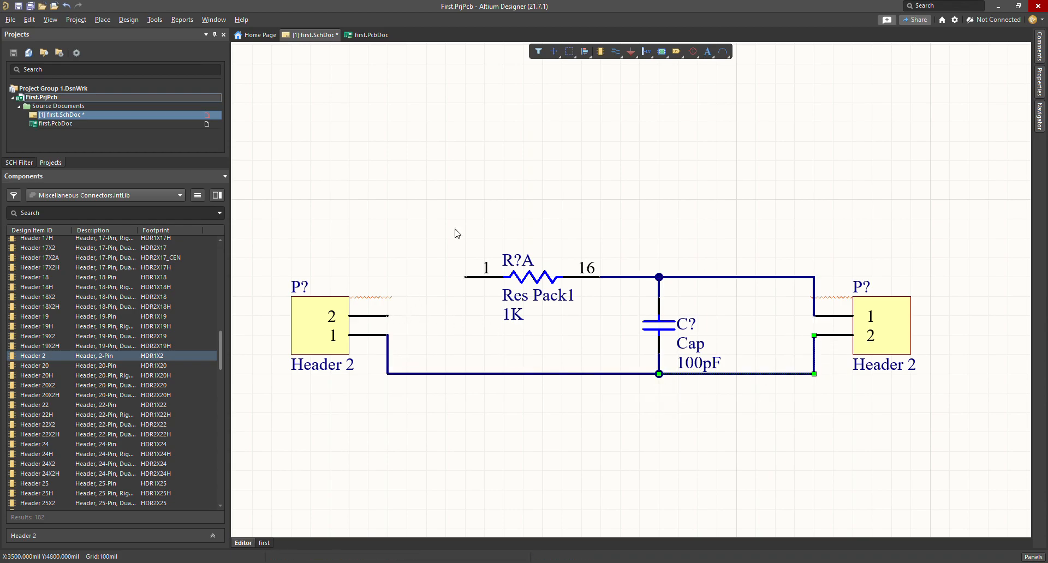
{"action": "left_click", "coordinate": [388, 316]}
{"action": "left_click", "coordinate": [388, 277]}
{"action": "left_click", "coordinate": [465, 277]}
{"action": "key", "text": "Escape"}
{"action": "left_click", "coordinate": [556, 348]}
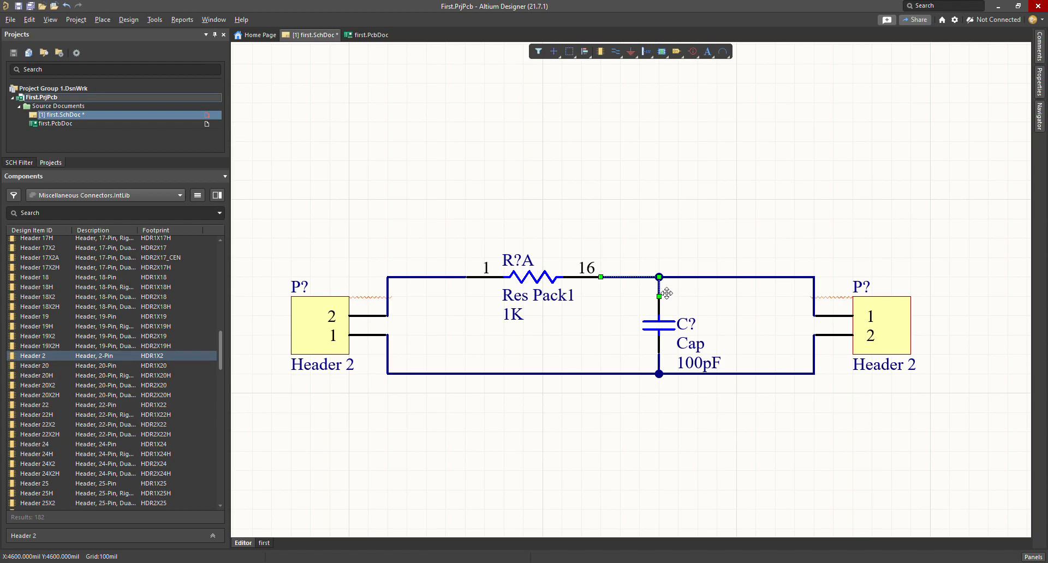
Step: Check the bottom wire, then nudge the 1K resistor one grid step left on the top wire
{"action": "left_click", "coordinate": [661, 375]}
{"action": "left_click", "coordinate": [666, 410]}
{"action": "mouse_move", "coordinate": [529, 277]}
{"action": "left_mouse_down"}
{"action": "mouse_move", "coordinate": [447, 277]}
{"action": "mouse_move", "coordinate": [455, 277]}
{"action": "left_mouse_up"}
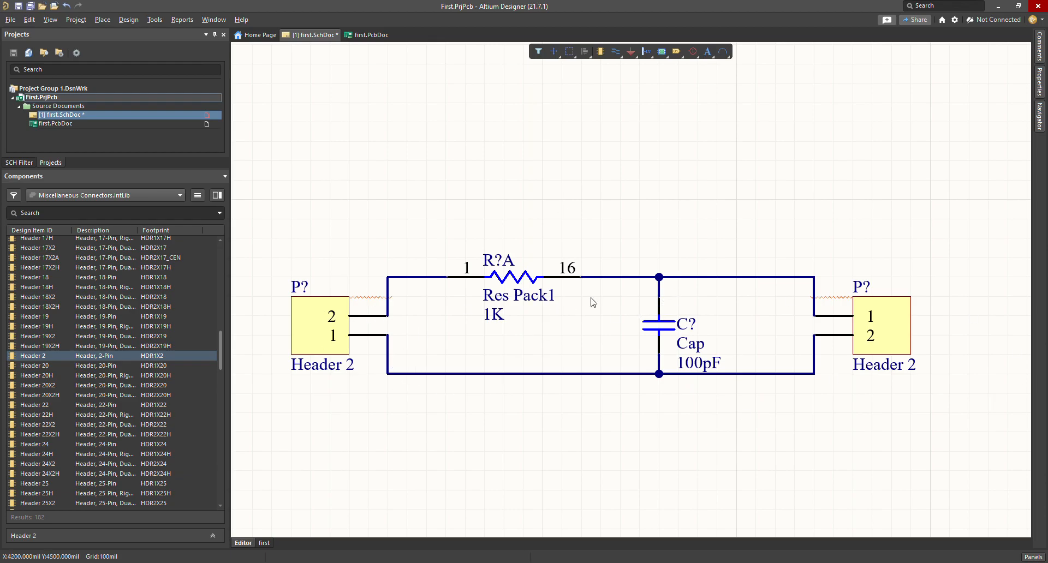
Step: Review the resistor's properties, name the left header 'input', and check the right header
{"action": "double_click", "coordinate": [513, 281]}
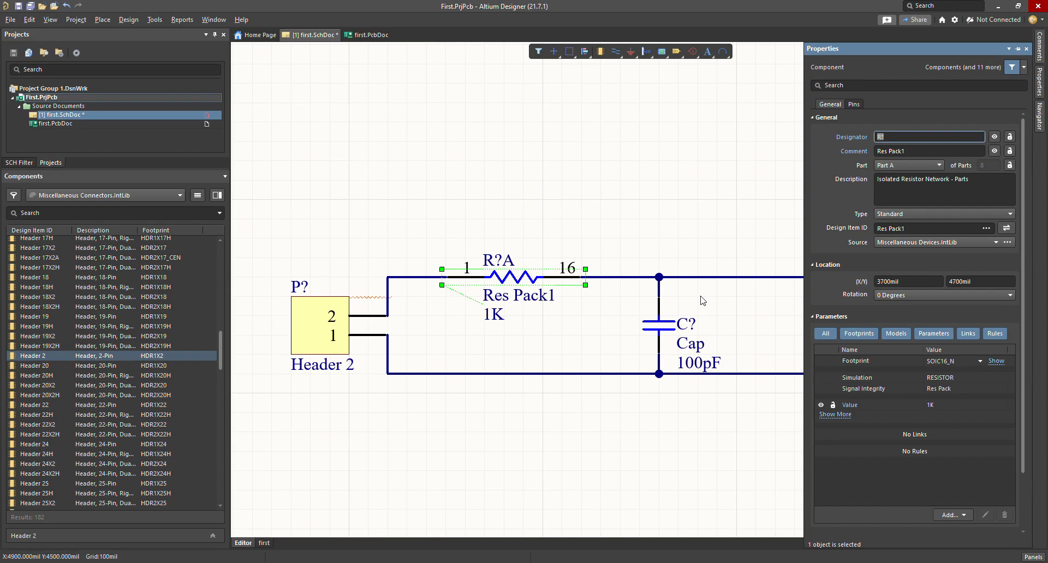
{"action": "left_click", "coordinate": [649, 204]}
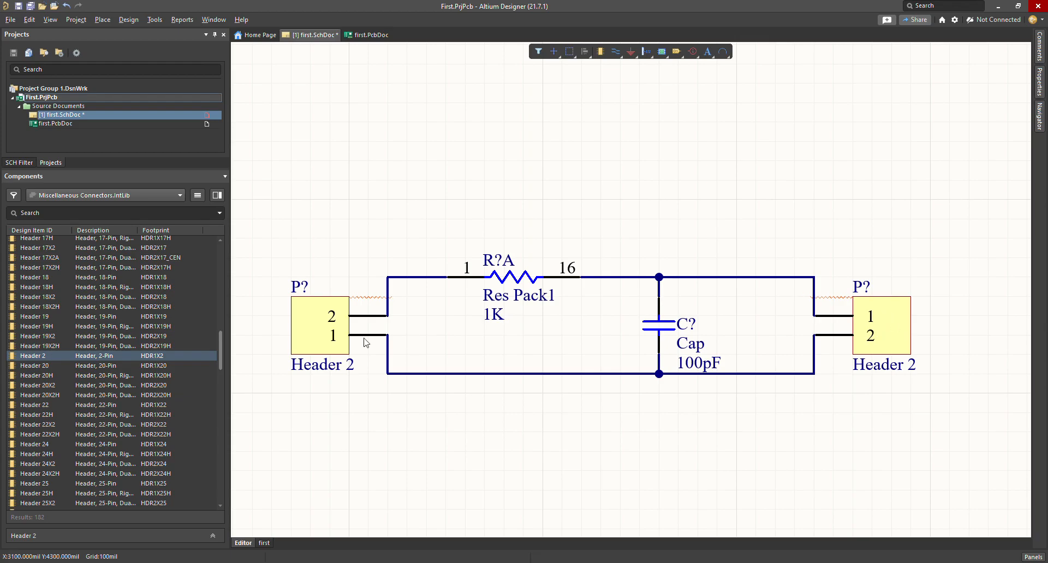
{"action": "double_click", "coordinate": [304, 320]}
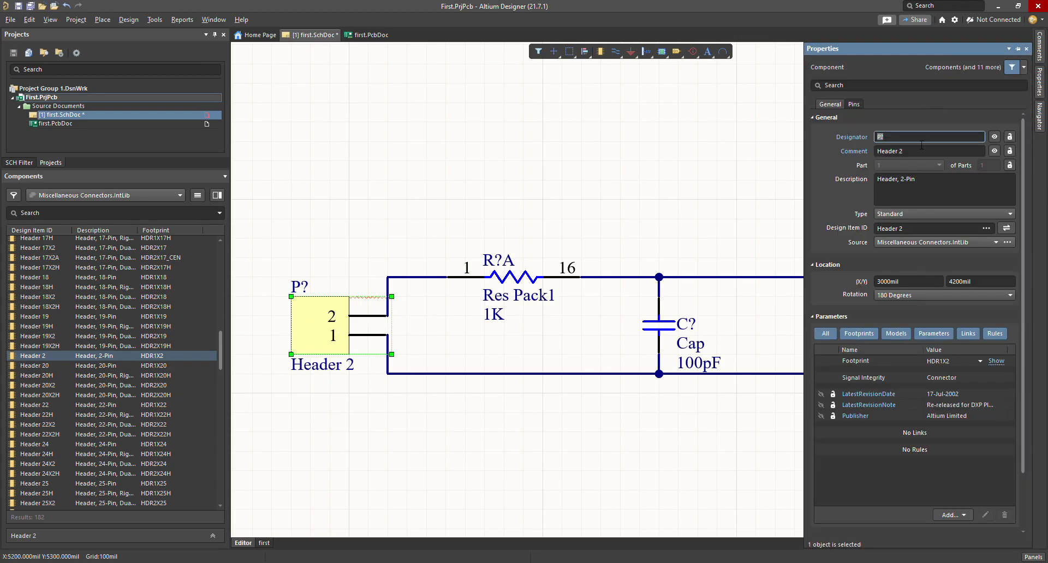
{"action": "type", "text": "input"}
{"action": "key", "text": "Return"}
{"action": "left_click", "coordinate": [581, 93]}
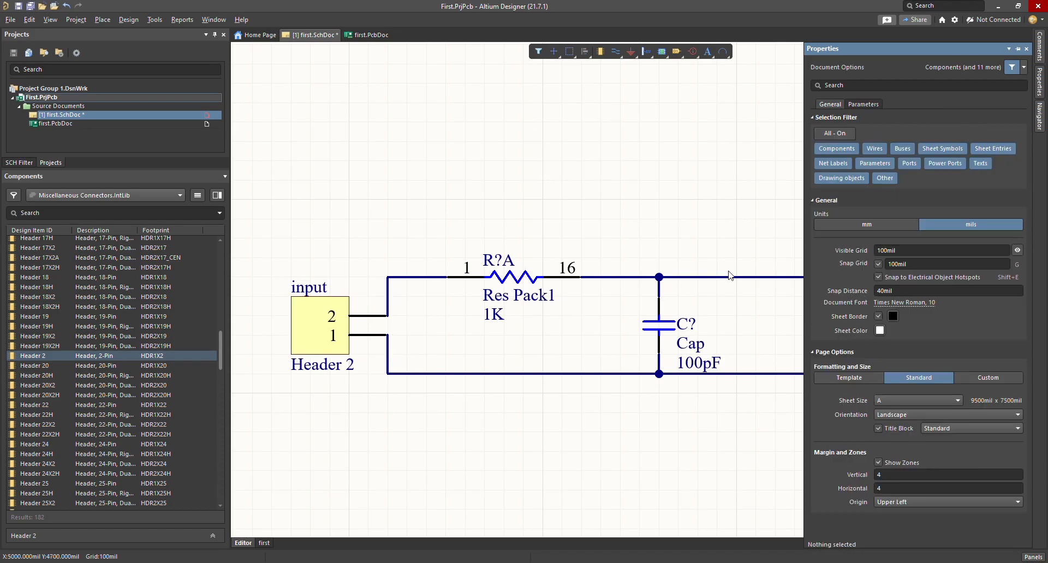
{"action": "double_click", "coordinate": [895, 322]}
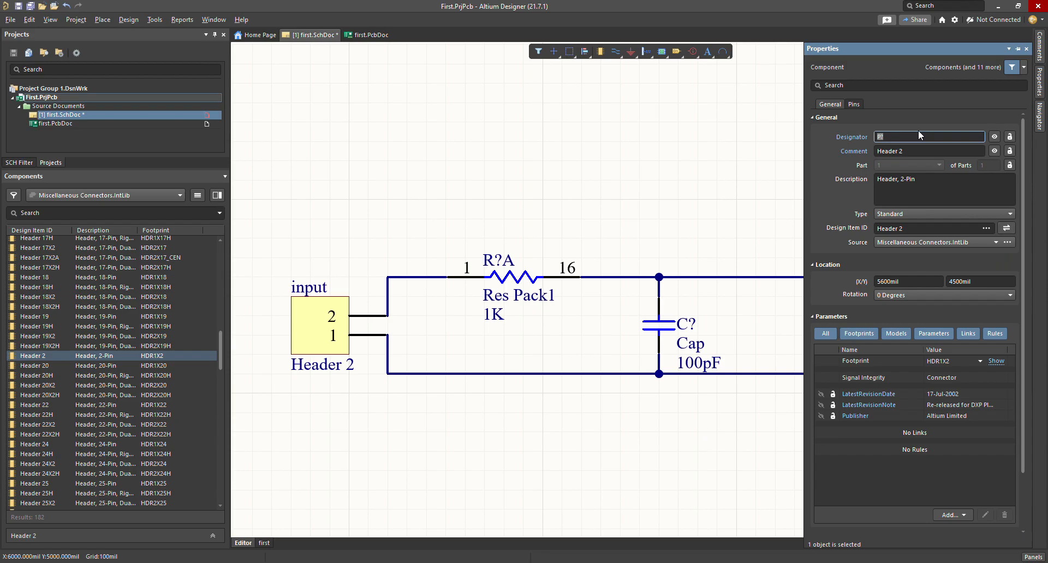
{"action": "left_click", "coordinate": [577, 163]}
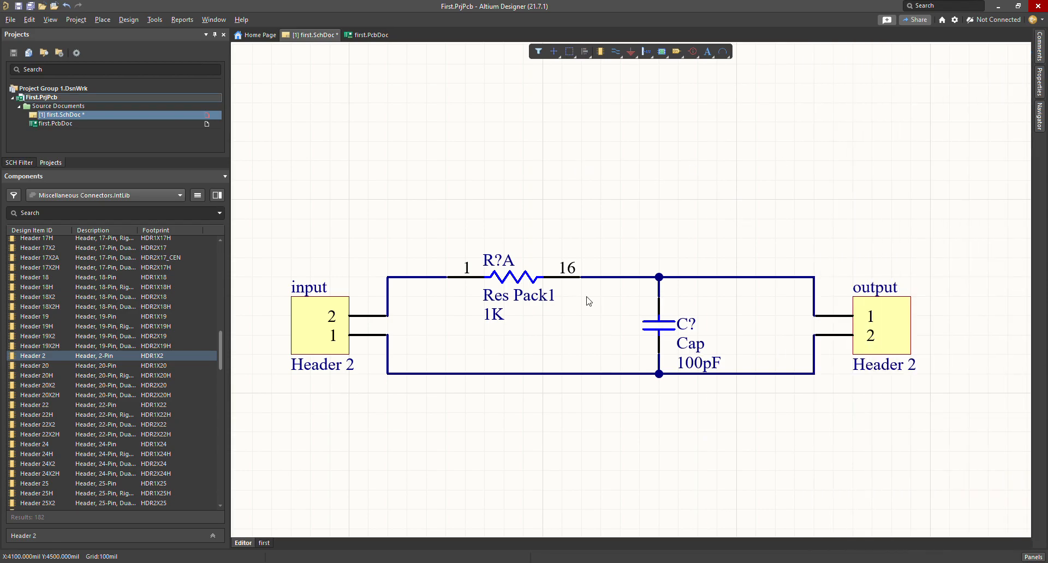
Step: Give the resistor designator R1 and the capacitor designator C1
{"action": "double_click", "coordinate": [528, 280]}
{"action": "type", "text": "R1"}
{"action": "key", "text": "Return"}
{"action": "left_click", "coordinate": [731, 207]}
{"action": "double_click", "coordinate": [661, 328]}
{"action": "type", "text": "C1"}
{"action": "key", "text": "Return"}
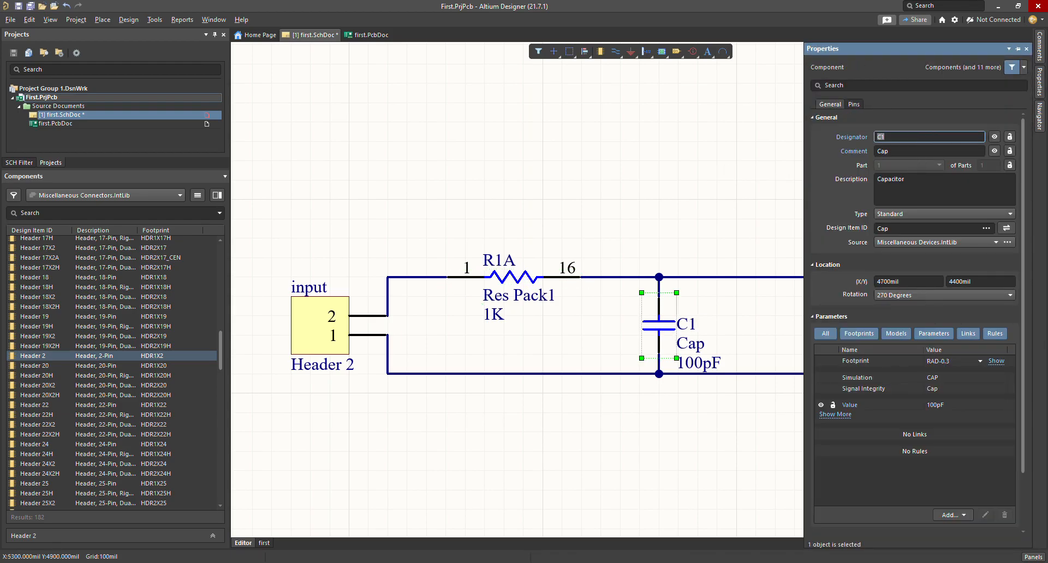
{"action": "left_click", "coordinate": [697, 124]}
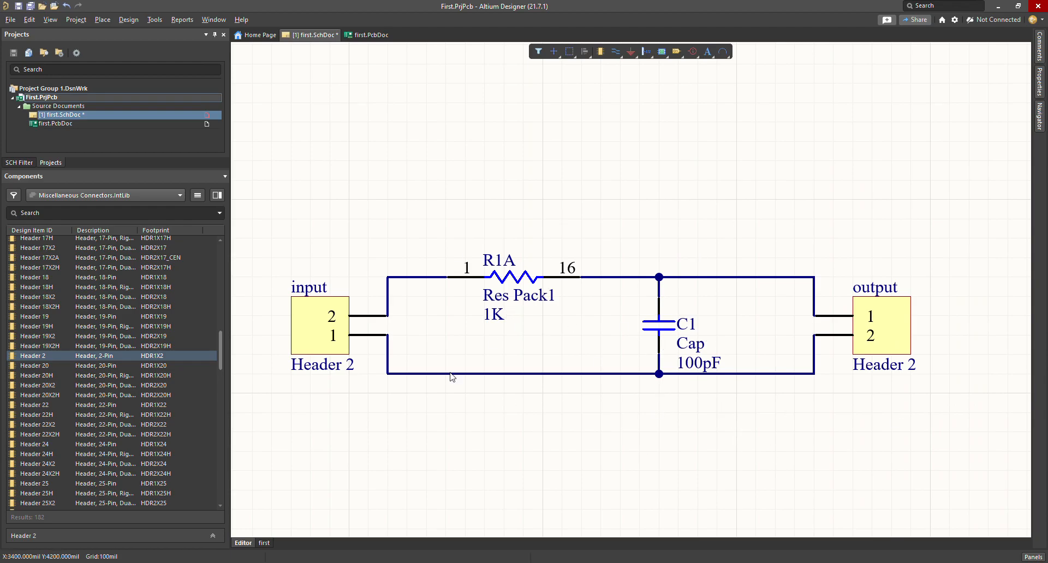
Step: Undo the annotation so the resistor and capacitor read R?A and C? again
{"action": "key", "text": "ctrl+z"}
{"action": "key", "text": "ctrl+z"}
{"action": "scroll", "coordinate": [73, 384], "scroll_direction": "down", "scroll_amount": 5}
{"action": "scroll", "coordinate": [74, 385], "scroll_direction": "down", "scroll_amount": 3}
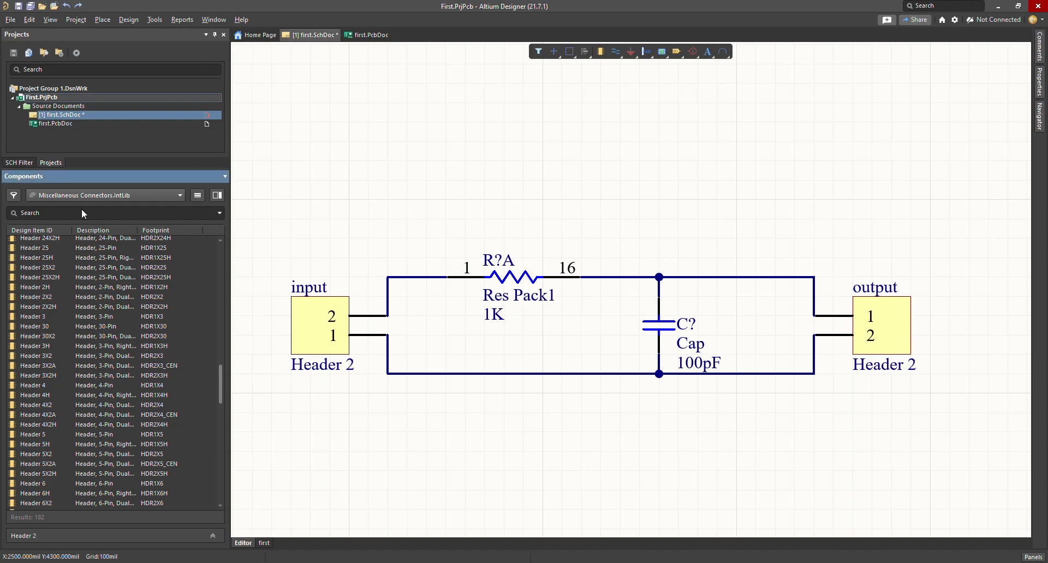
Step: Switch the Components panel to Miscellaneous Devices.IntLib and find the Res Pack1 part
{"action": "left_click", "coordinate": [81, 213]}
{"action": "scroll", "coordinate": [70, 364], "scroll_direction": "down", "scroll_amount": 20}
{"action": "scroll", "coordinate": [69, 369], "scroll_direction": "down", "scroll_amount": 7}
{"action": "scroll", "coordinate": [55, 376], "scroll_direction": "down", "scroll_amount": 6}
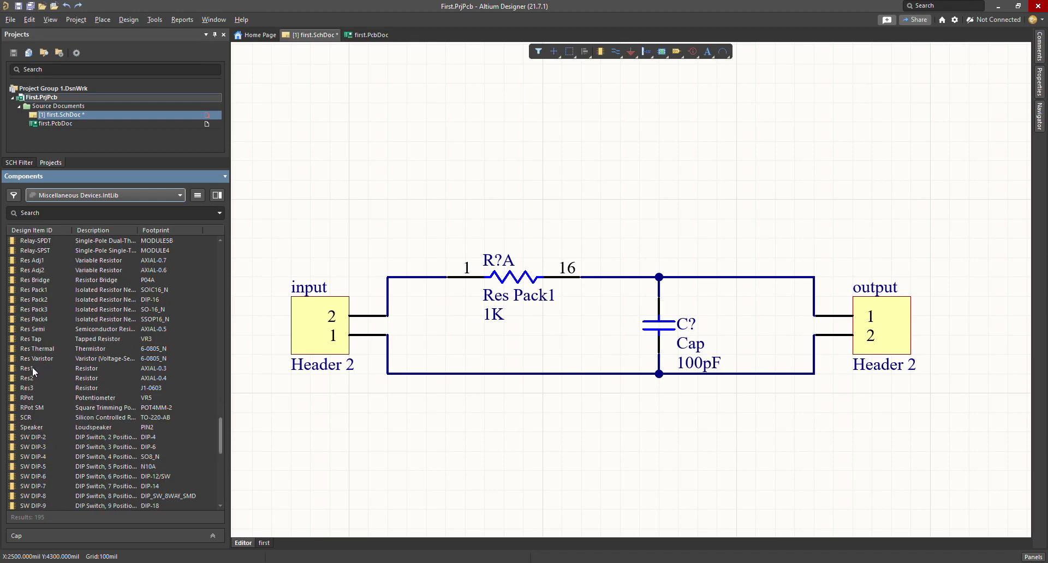
{"action": "left_click", "coordinate": [34, 291]}
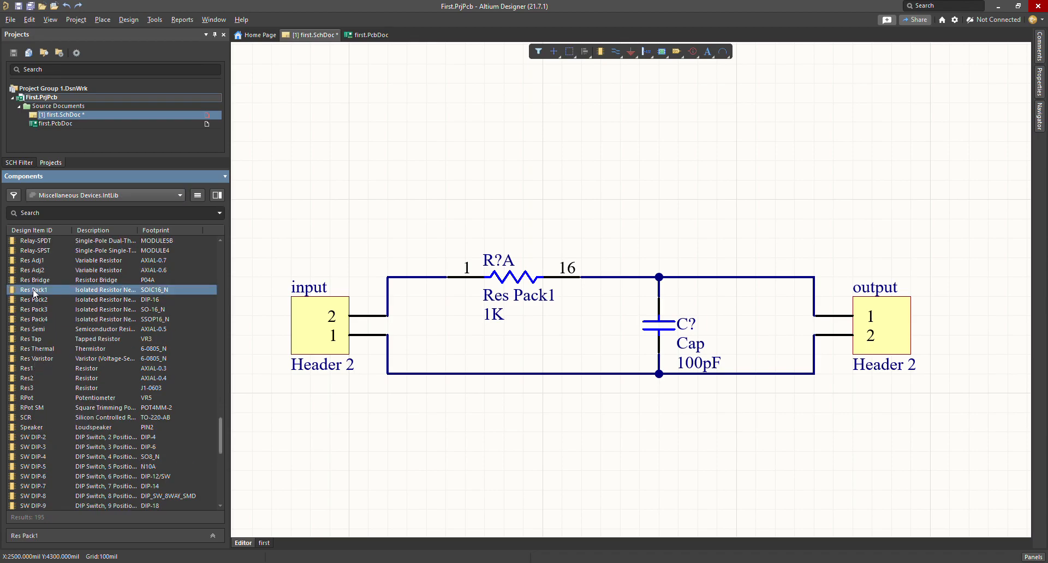
Step: Delete the Res Pack1 resistor from the filter's top wire
{"action": "double_click", "coordinate": [31, 369]}
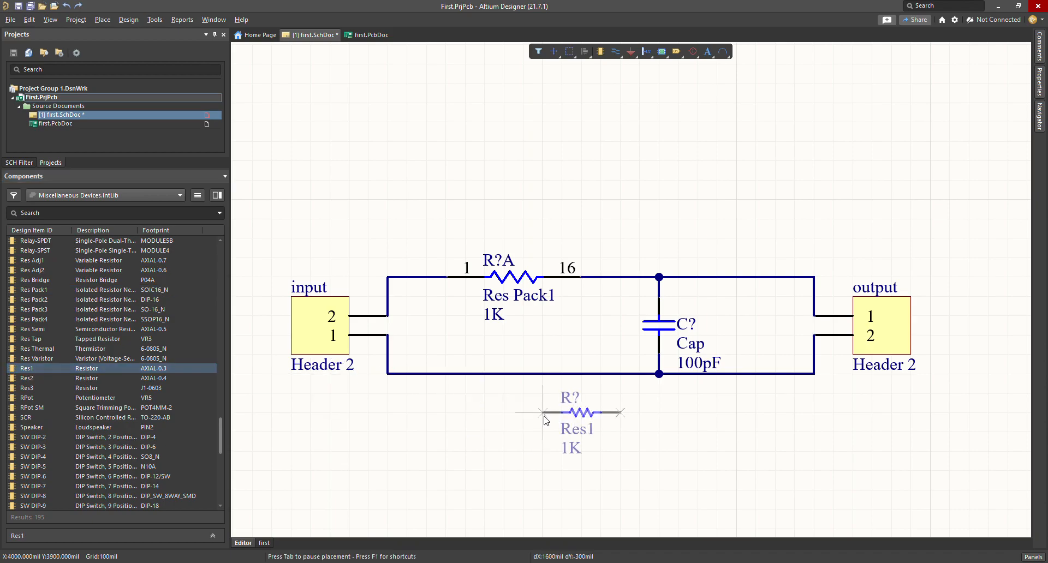
{"action": "right_click", "coordinate": [490, 417]}
{"action": "left_click", "coordinate": [514, 279]}
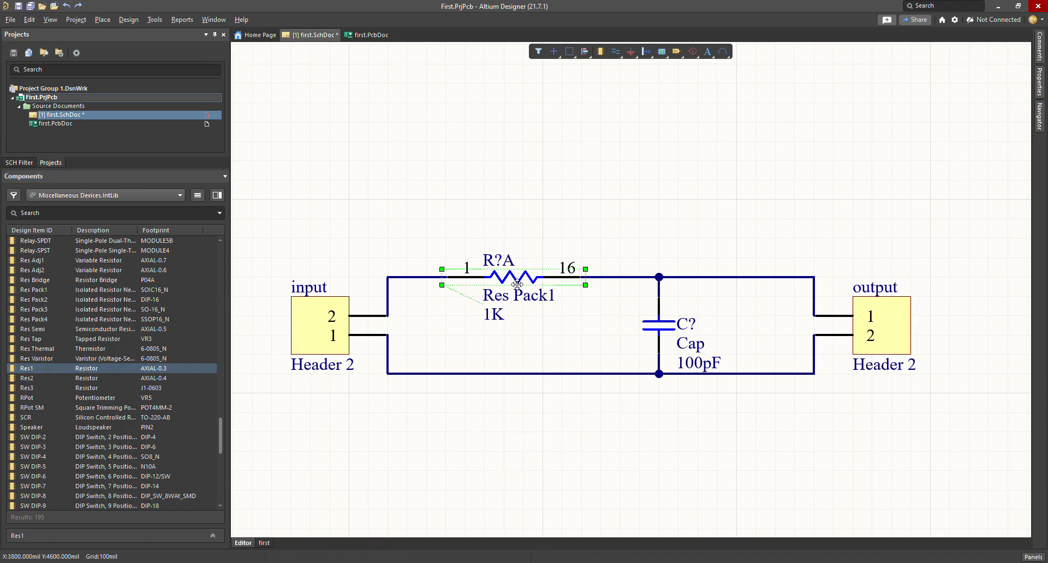
{"action": "key", "text": "Delete"}
Step: Place a Res1 resistor in the top wire gap and wire it into the circuit
{"action": "double_click", "coordinate": [36, 368]}
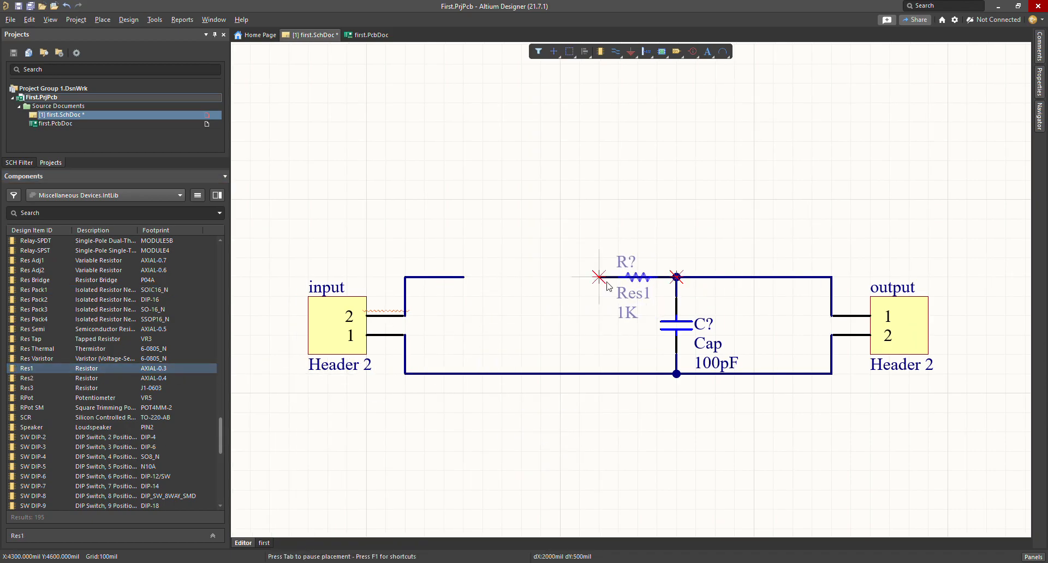
{"action": "left_click", "coordinate": [504, 277]}
{"action": "right_click", "coordinate": [538, 221]}
{"action": "left_click", "coordinate": [572, 167]}
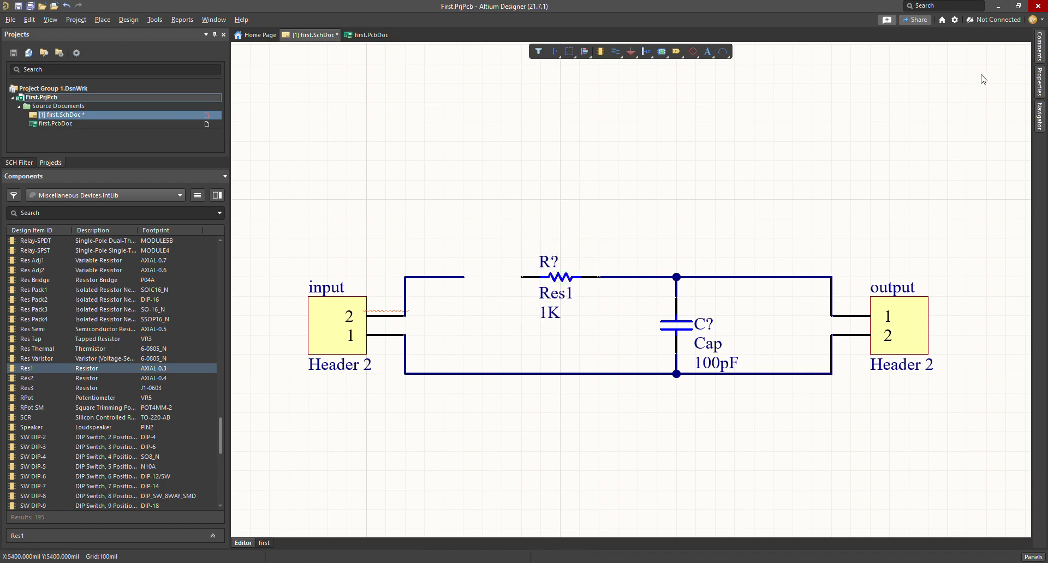
{"action": "left_click", "coordinate": [615, 52]}
{"action": "left_click", "coordinate": [465, 277]}
{"action": "left_click", "coordinate": [522, 277]}
{"action": "right_click", "coordinate": [538, 222]}
Step: Add two spare Res1 resistors below the circuit, deleting the extra third one
{"action": "double_click", "coordinate": [36, 368]}
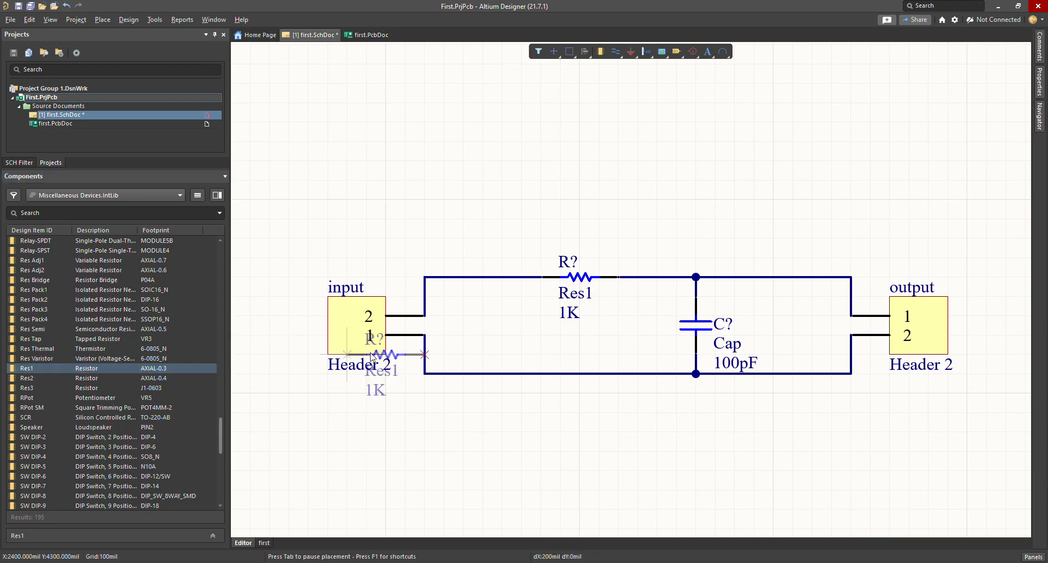
{"action": "left_click", "coordinate": [540, 433]}
{"action": "scroll", "coordinate": [622, 515], "scroll_direction": "down", "scroll_amount": 6}
{"action": "left_click", "coordinate": [621, 412]}
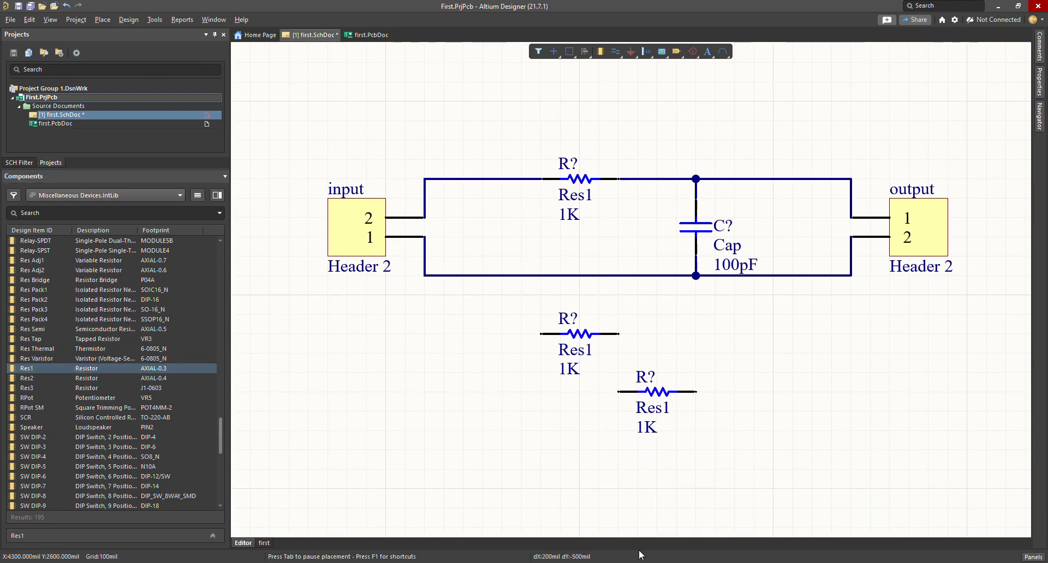
{"action": "left_click", "coordinate": [547, 455]}
{"action": "right_click", "coordinate": [554, 476]}
{"action": "key", "text": "Delete"}
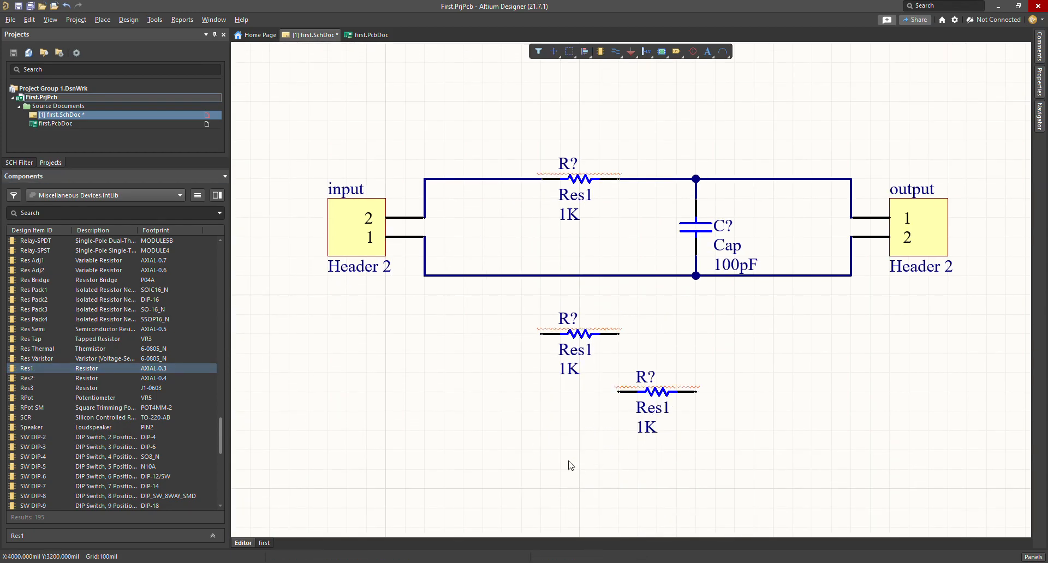
{"action": "scroll", "coordinate": [29, 320], "scroll_direction": "up", "scroll_amount": 20}
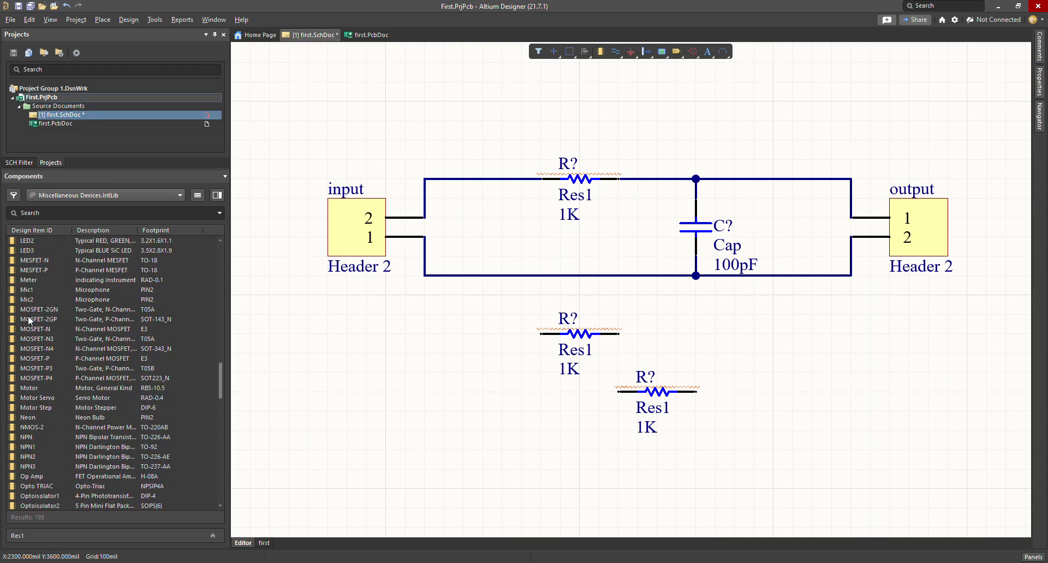
Step: Place two spare 100pF Cap capacitors below the filter
{"action": "scroll", "coordinate": [29, 321], "scroll_direction": "up", "scroll_amount": 6}
{"action": "left_click", "coordinate": [31, 299]}
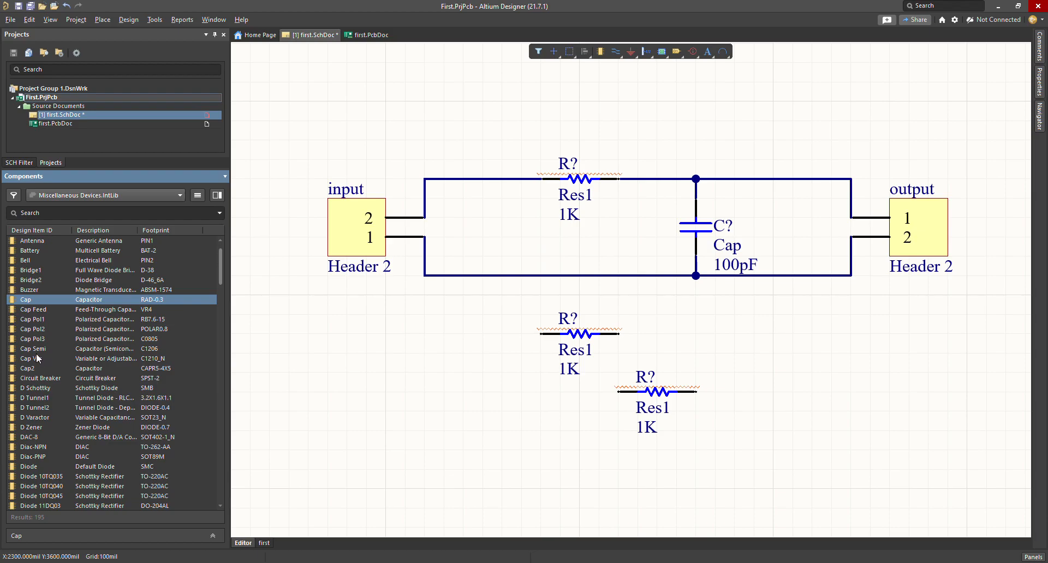
{"action": "double_click", "coordinate": [33, 300]}
{"action": "left_click", "coordinate": [754, 355]}
{"action": "left_click", "coordinate": [869, 414]}
{"action": "right_click", "coordinate": [677, 462]}
Step: Place two Diode 1N4005 parts below the filter
{"action": "scroll", "coordinate": [54, 396], "scroll_direction": "down", "scroll_amount": 6}
{"action": "double_click", "coordinate": [41, 388]}
{"action": "left_click", "coordinate": [409, 429]}
{"action": "left_click", "coordinate": [561, 528]}
{"action": "right_click", "coordinate": [725, 510]}
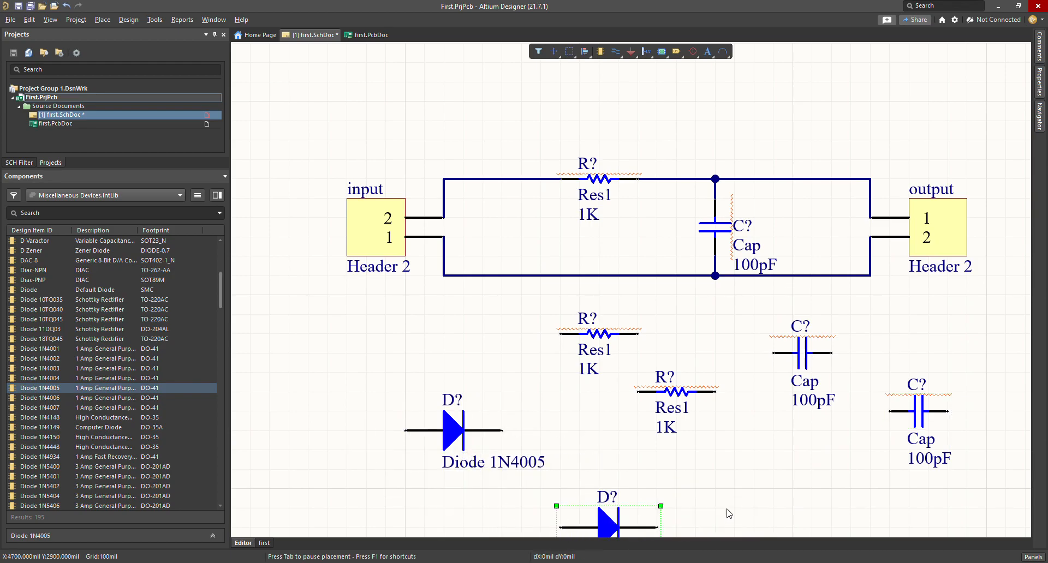
{"action": "scroll", "coordinate": [786, 492], "scroll_direction": "down", "scroll_amount": 2}
{"action": "left_click", "coordinate": [576, 420]}
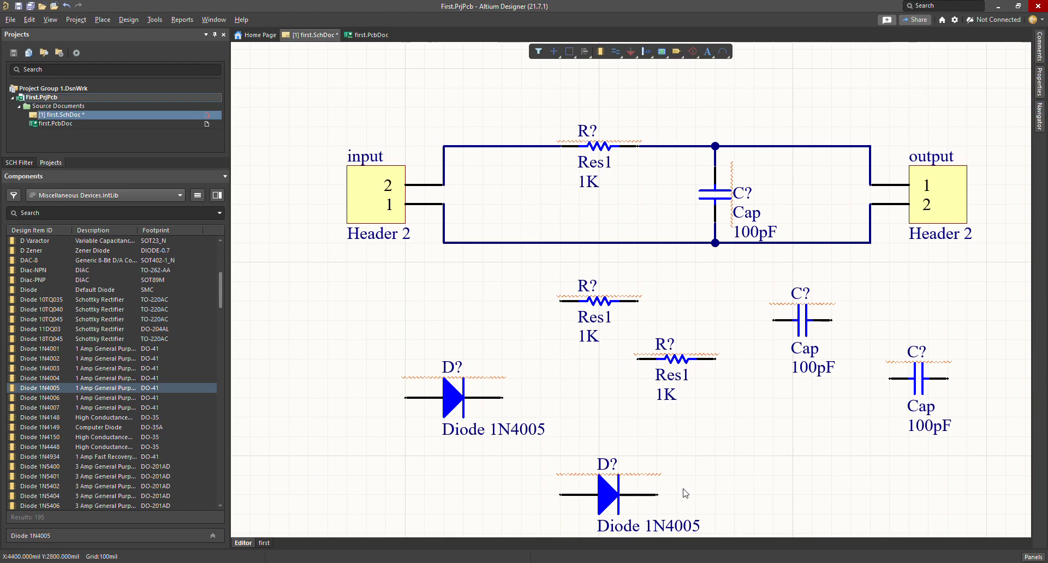
{"action": "scroll", "coordinate": [715, 435], "scroll_direction": "down", "scroll_amount": 1, "text": "ctrl"}
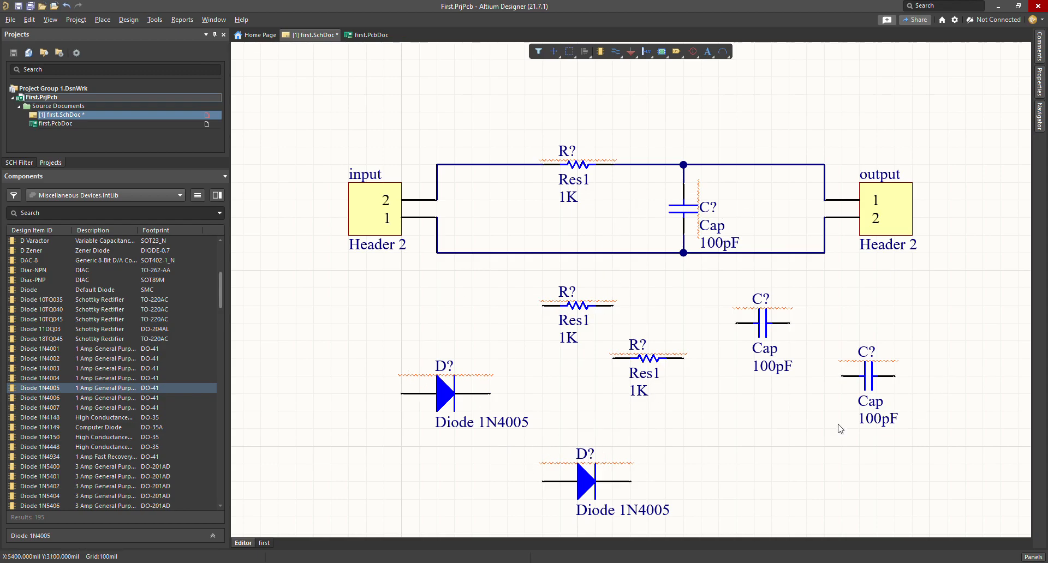
{"action": "double_click", "coordinate": [579, 165]}
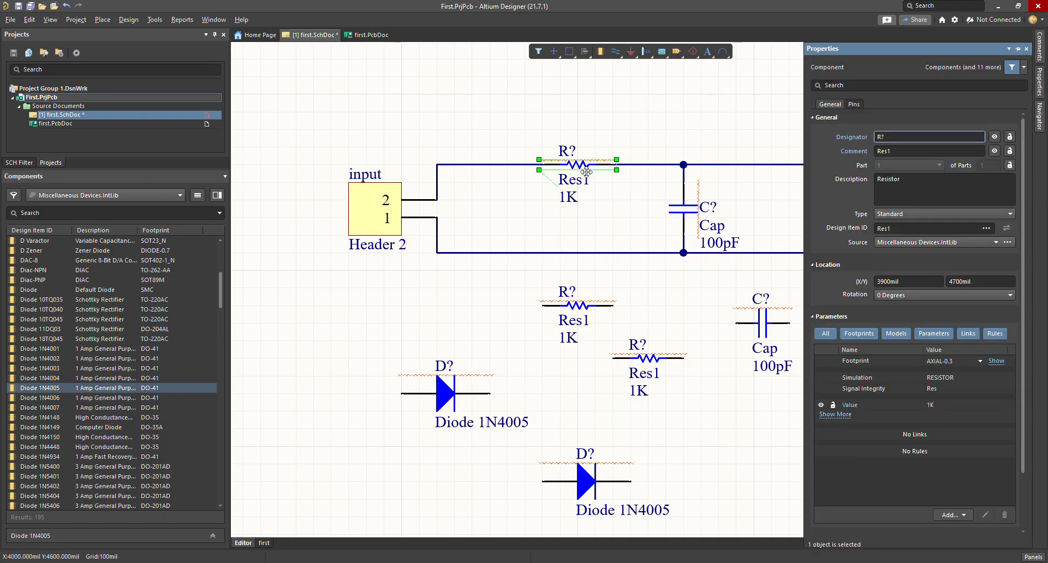
{"action": "left_click", "coordinate": [911, 137]}
{"action": "left_click", "coordinate": [697, 107]}
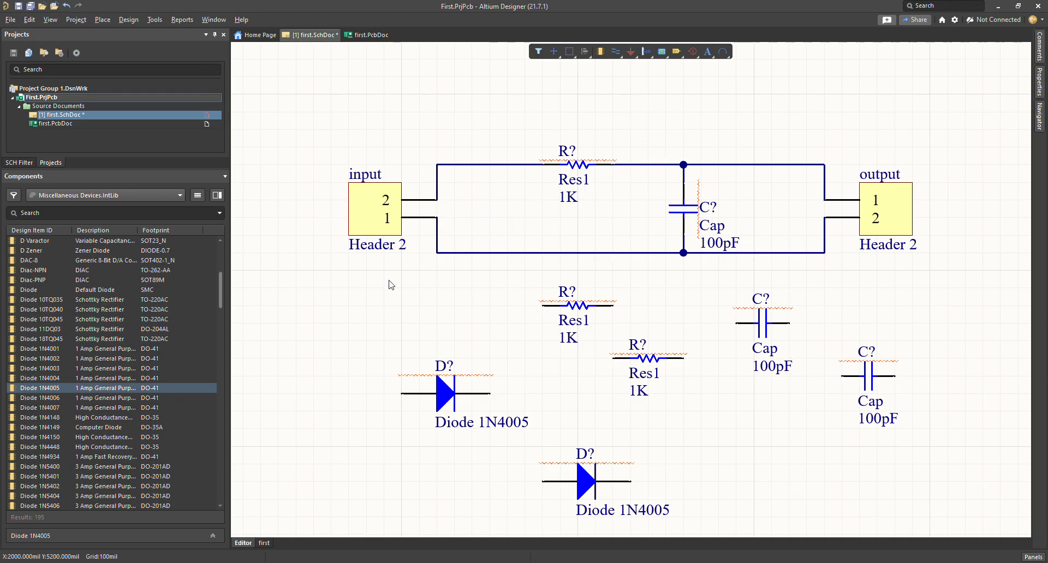
{"action": "left_click", "coordinate": [465, 241]}
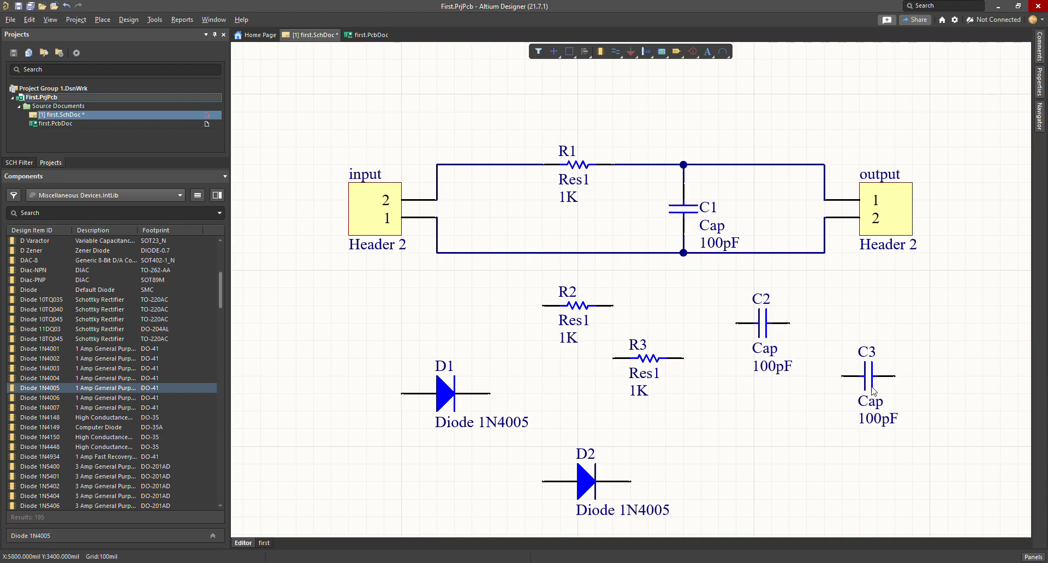
{"action": "key", "text": "ctrl+z"}
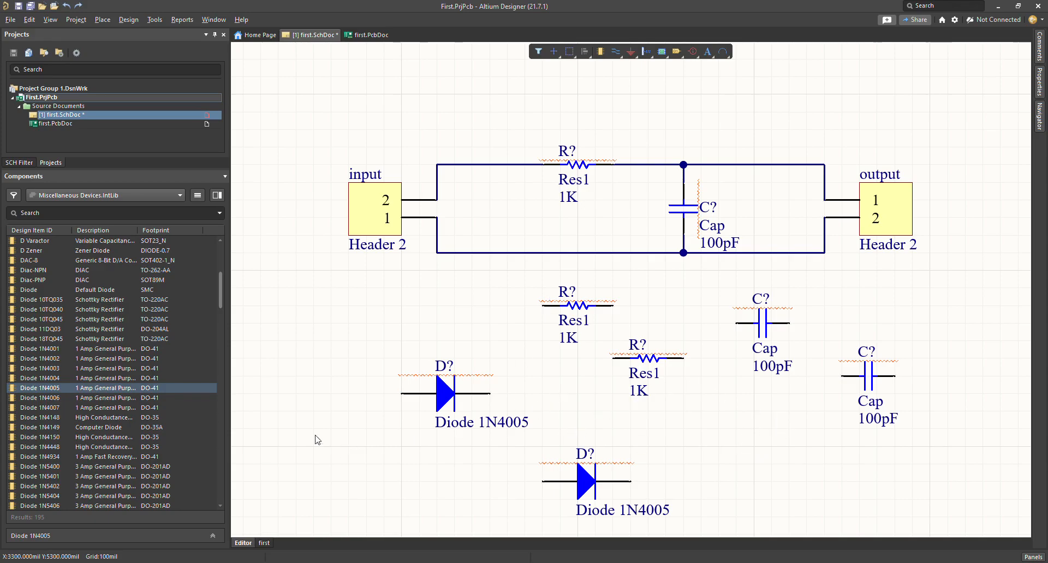
Step: Annotate the schematic so parts become R1–R3, C1–C3 and D1–D2, with the filter resistor as R2
{"action": "left_click", "coordinate": [316, 410]}
{"action": "left_click", "coordinate": [807, 405]}
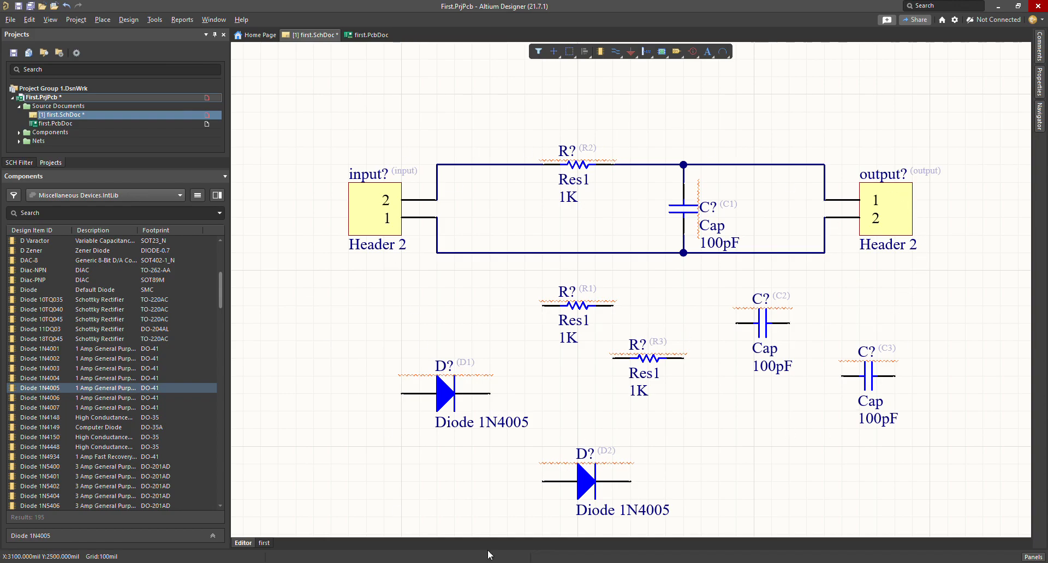
{"action": "key", "text": "ctrl+z"}
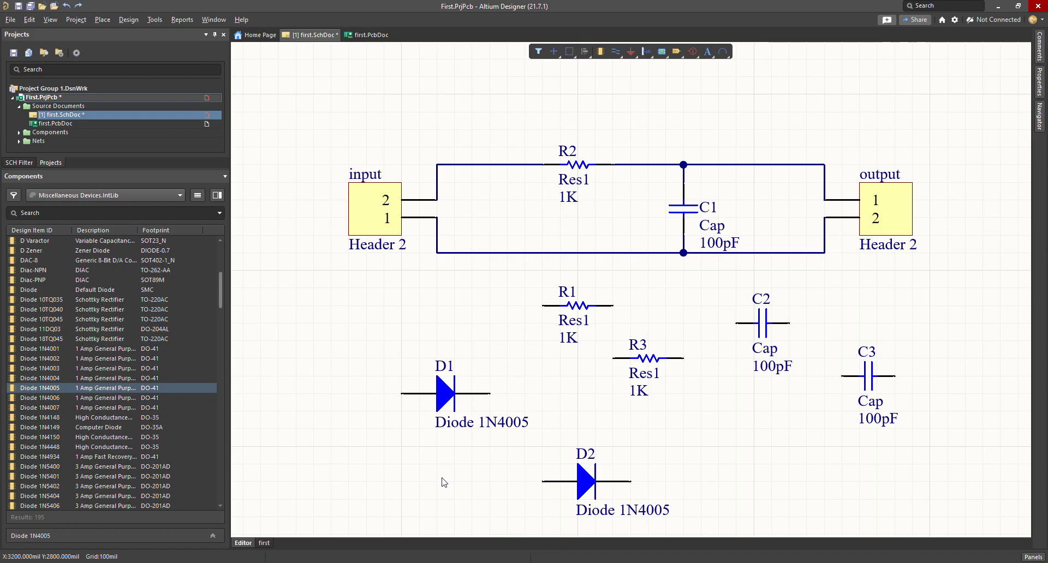
Step: Box-select the spare resistors, capacitors and diodes below the filter and delete them
{"action": "left_click_drag", "start_coordinate": [920, 286], "coordinate": [352, 518]}
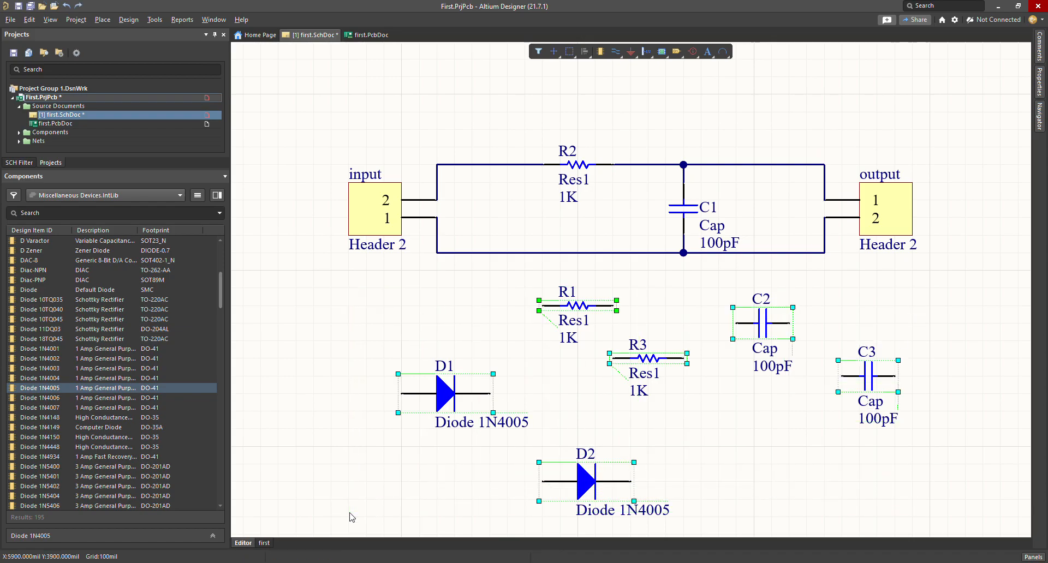
{"action": "key", "text": "Delete"}
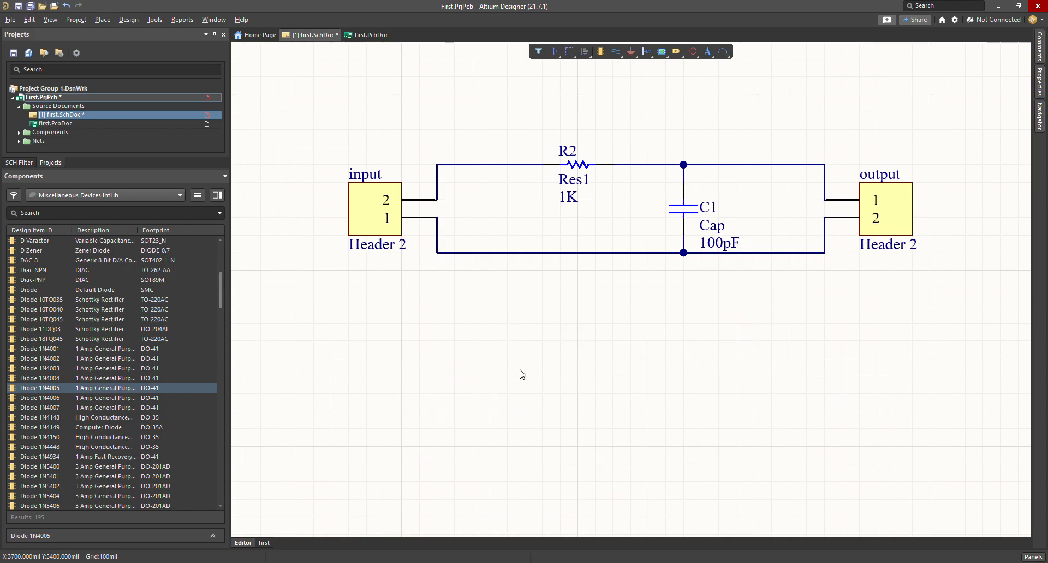
{"action": "scroll", "coordinate": [676, 179], "scroll_direction": "up", "scroll_amount": 2}
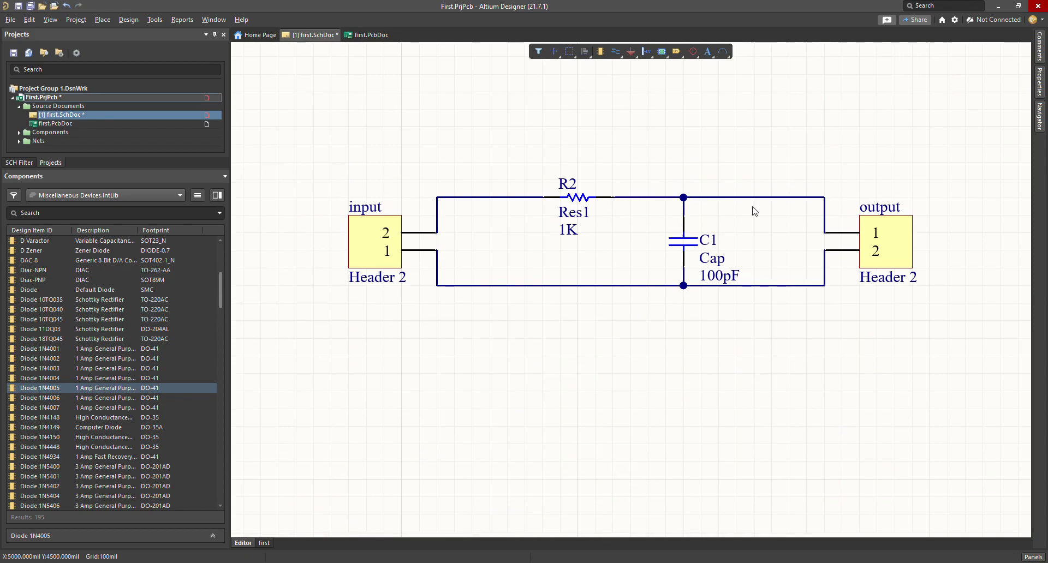
{"action": "scroll", "coordinate": [690, 180], "scroll_direction": "up", "scroll_amount": 1, "text": "ctrl"}
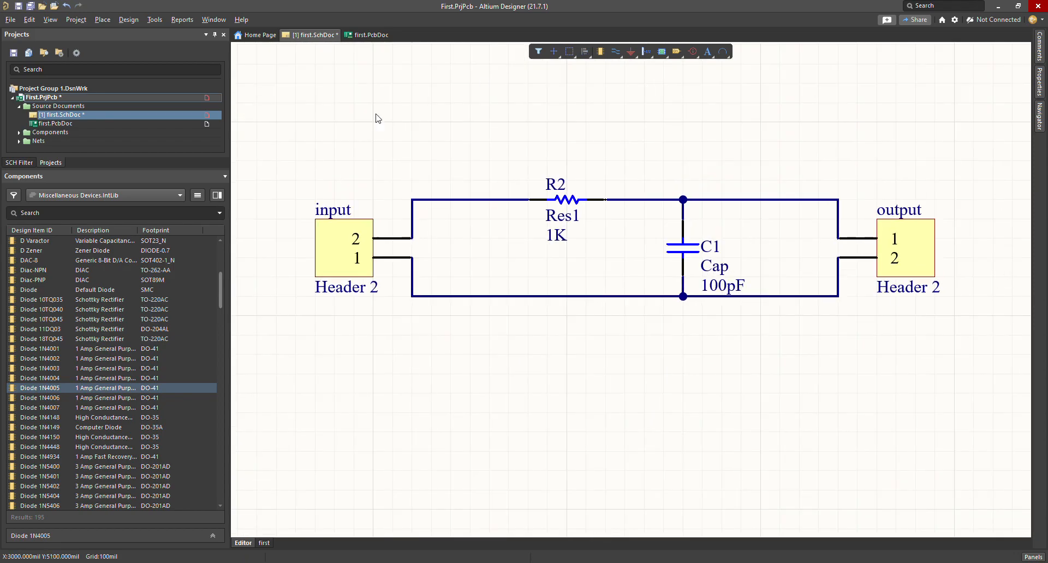
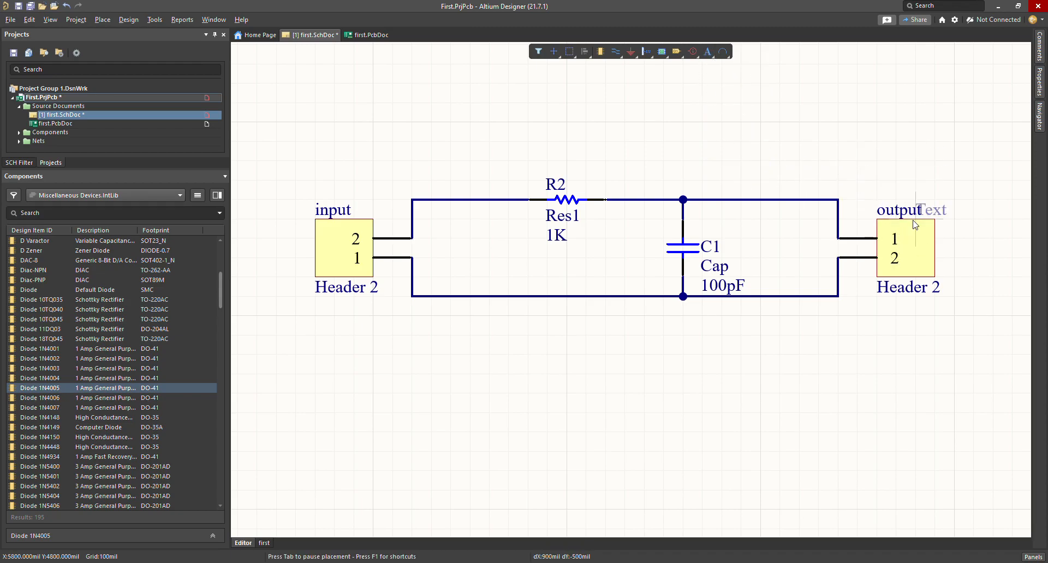
Step: Place a text string beside the output header, then undo it so no stray text remains
{"action": "left_click", "coordinate": [851, 134]}
{"action": "key", "text": "Escape"}
{"action": "double_click", "coordinate": [888, 121]}
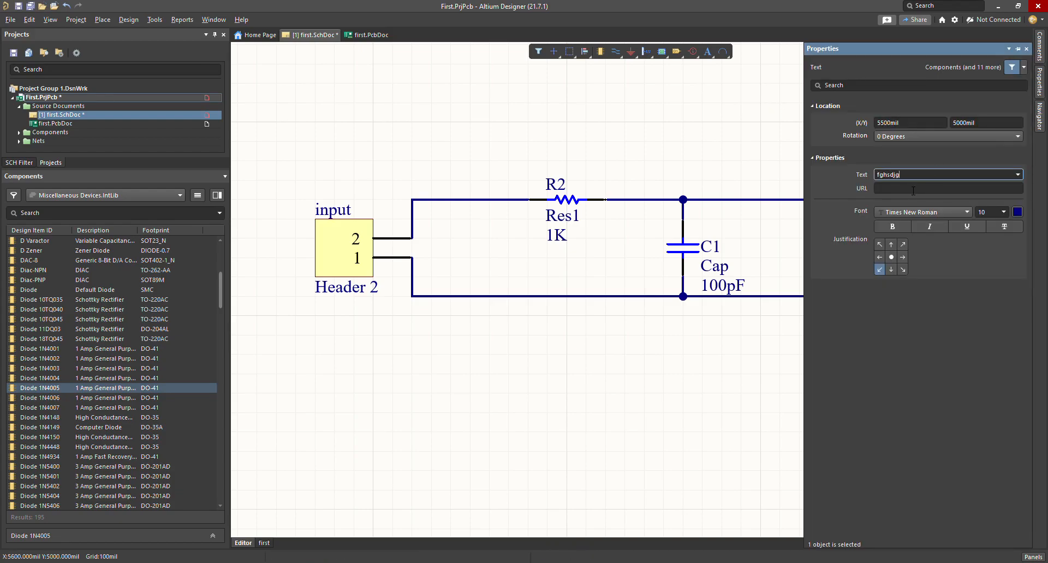
{"action": "key", "text": "Return"}
{"action": "left_click", "coordinate": [682, 186]}
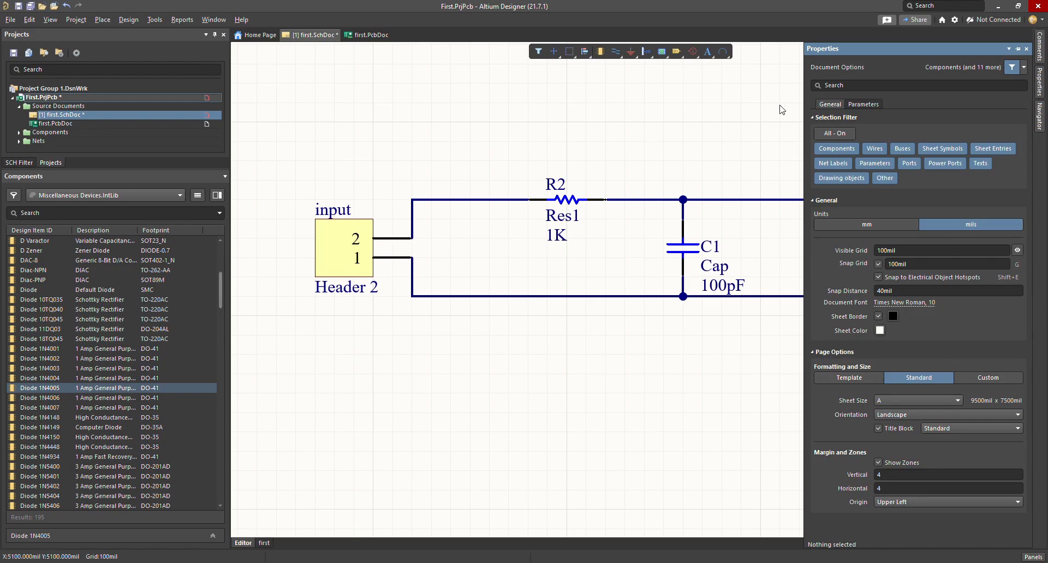
{"action": "key", "text": "ctrl+z"}
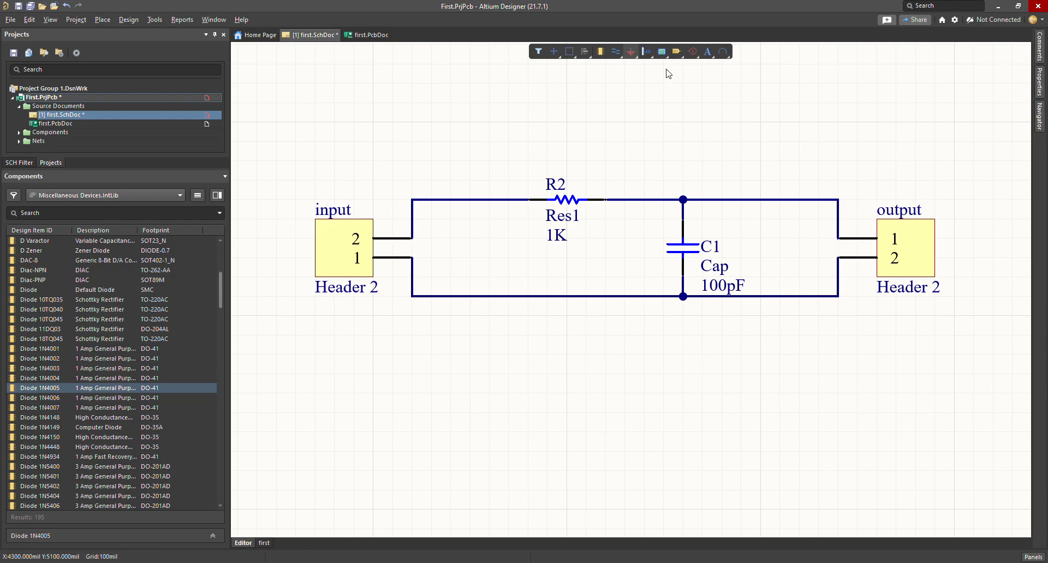
Step: Place a GND power port and move it onto the bottom wire under C1
{"action": "left_click", "coordinate": [630, 51]}
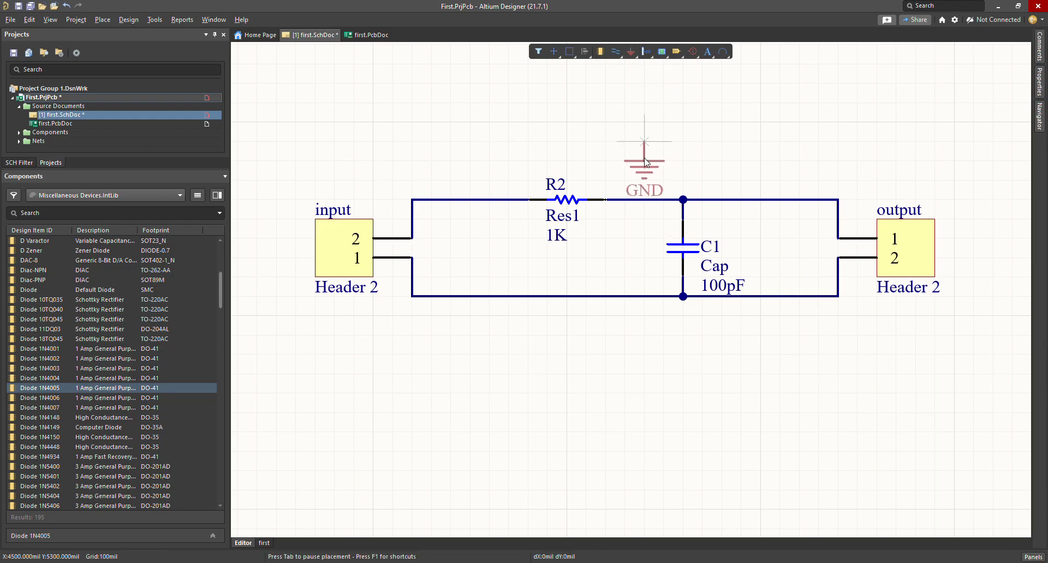
{"action": "left_click", "coordinate": [644, 373]}
{"action": "key", "text": "Escape"}
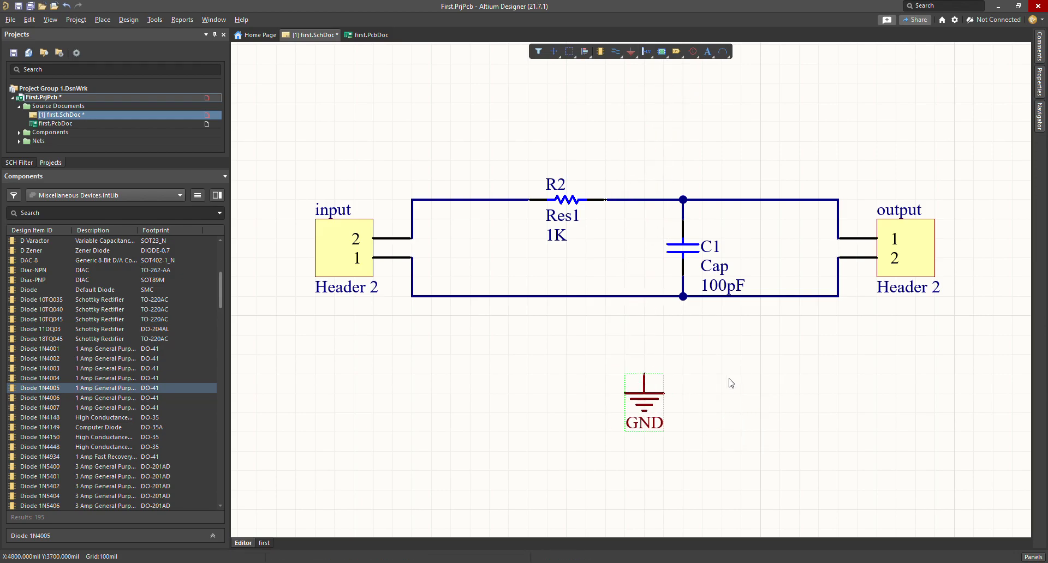
{"action": "left_click", "coordinate": [634, 297]}
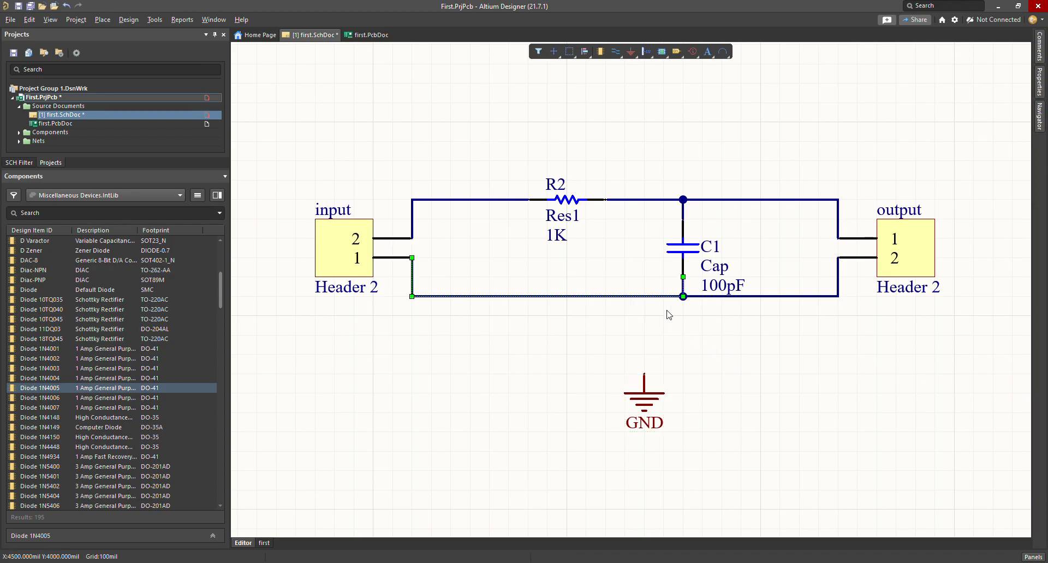
{"action": "left_click", "coordinate": [599, 315]}
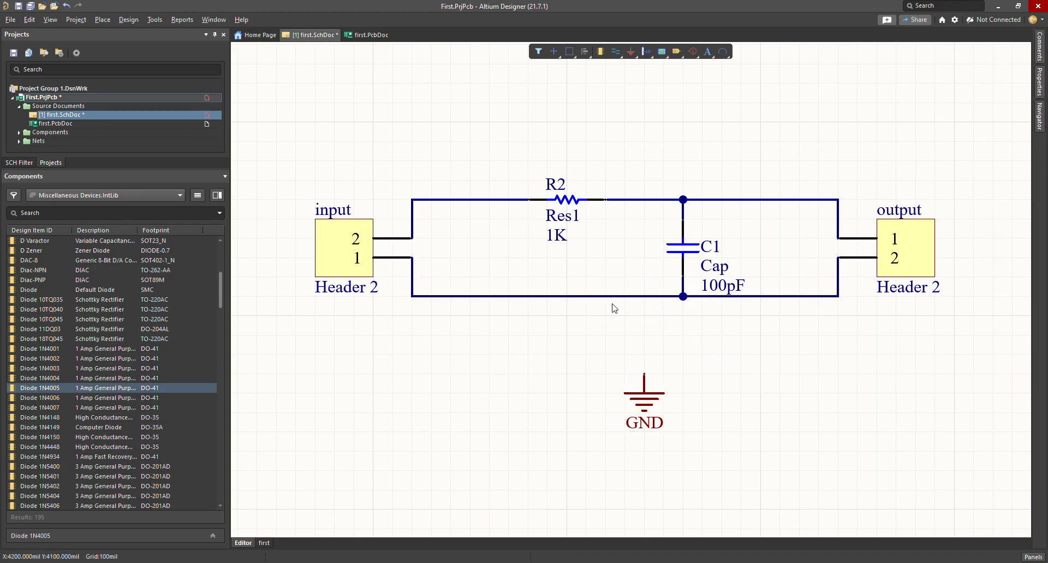
{"action": "left_click", "coordinate": [613, 296]}
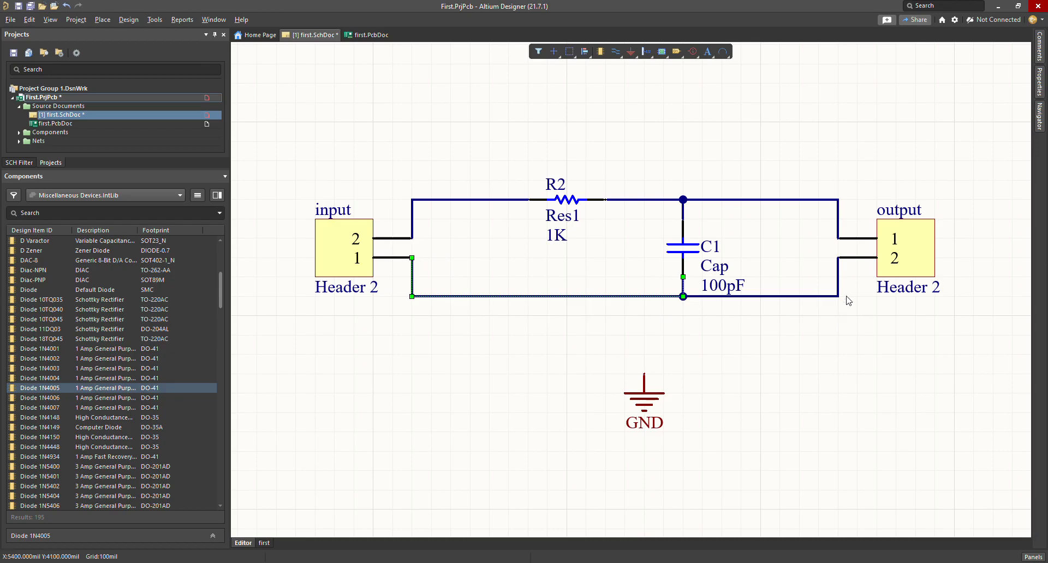
{"action": "left_click", "coordinate": [448, 329]}
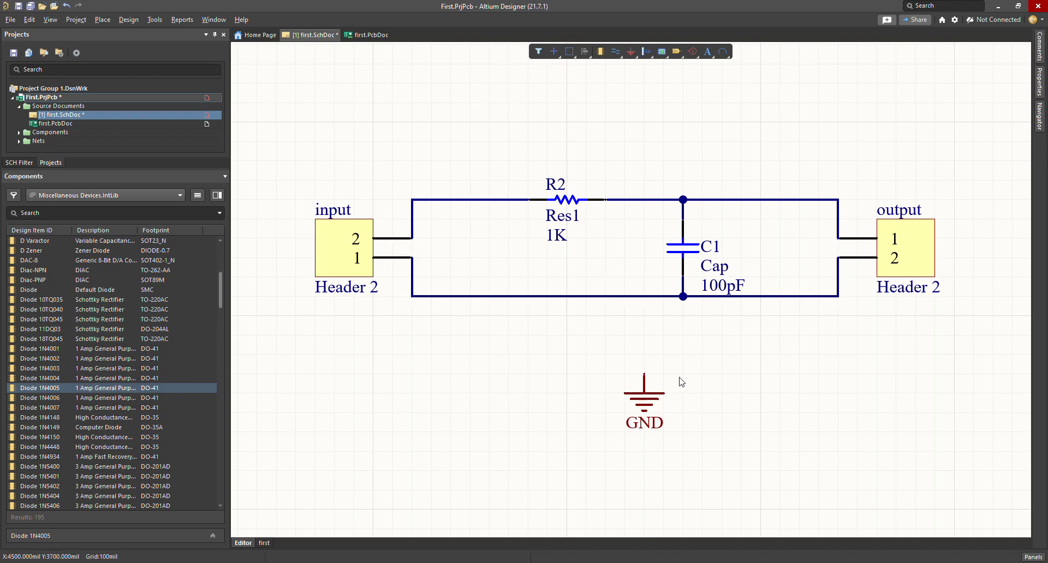
{"action": "left_click_drag", "start_coordinate": [666, 397], "coordinate": [694, 324]}
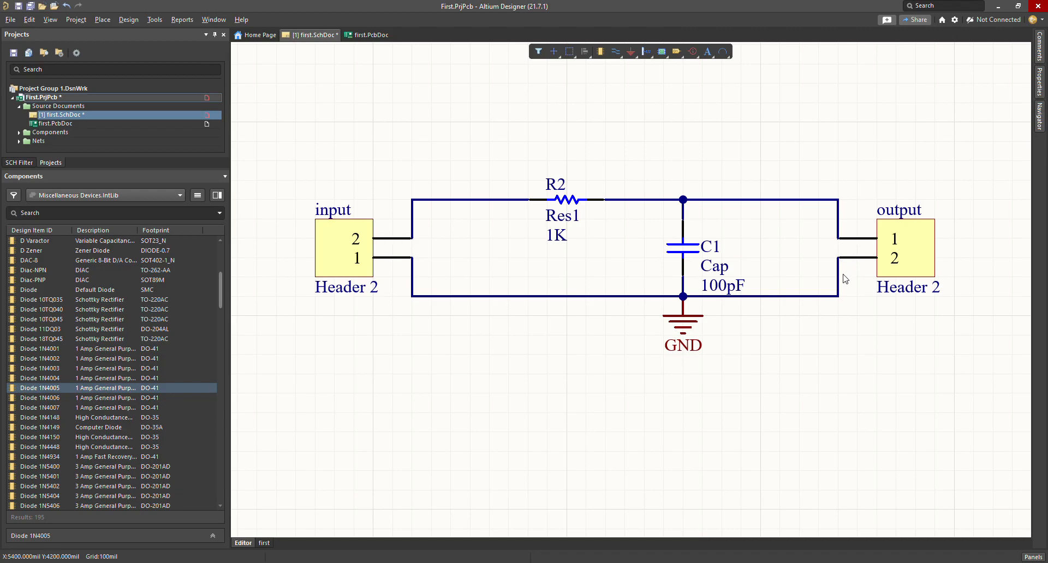
{"action": "left_click", "coordinate": [682, 330]}
{"action": "left_click", "coordinate": [716, 371]}
Step: Place a VCC power port on the top junction above C1
{"action": "left_click", "coordinate": [634, 56]}
{"action": "left_click", "coordinate": [672, 81]}
{"action": "left_click", "coordinate": [683, 199]}
{"action": "key", "text": "Escape"}
Step: Delete the wire between R2 and the top junction
{"action": "left_click", "coordinate": [623, 202]}
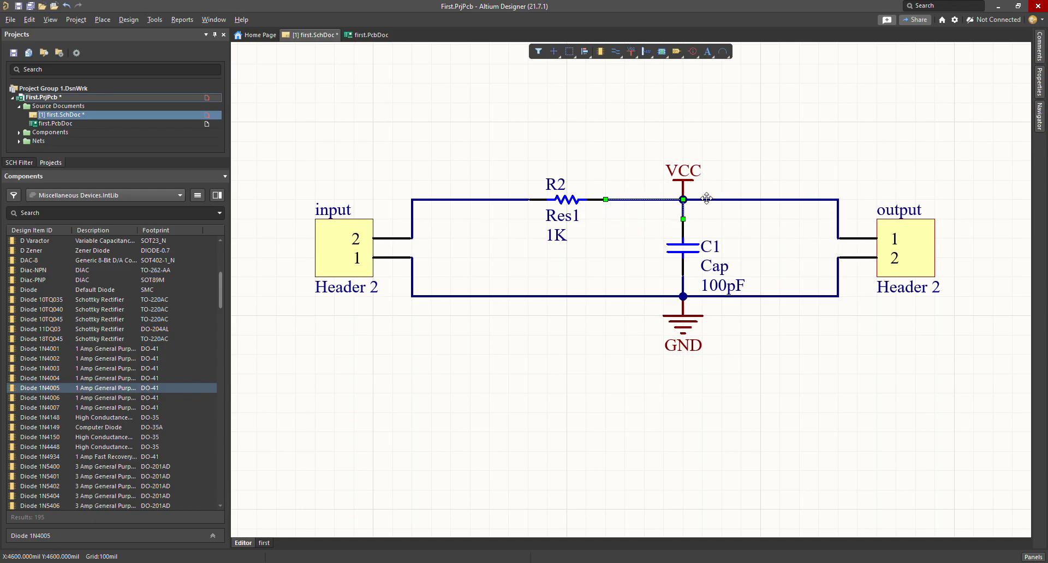
{"action": "key", "text": "Delete"}
{"action": "left_click", "coordinate": [413, 262]}
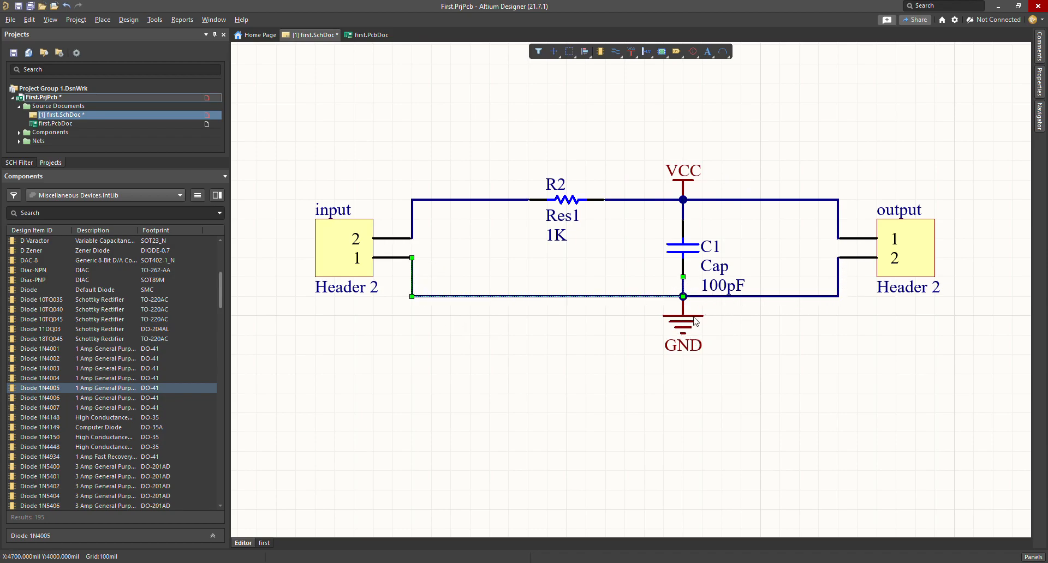
{"action": "left_click", "coordinate": [719, 160]}
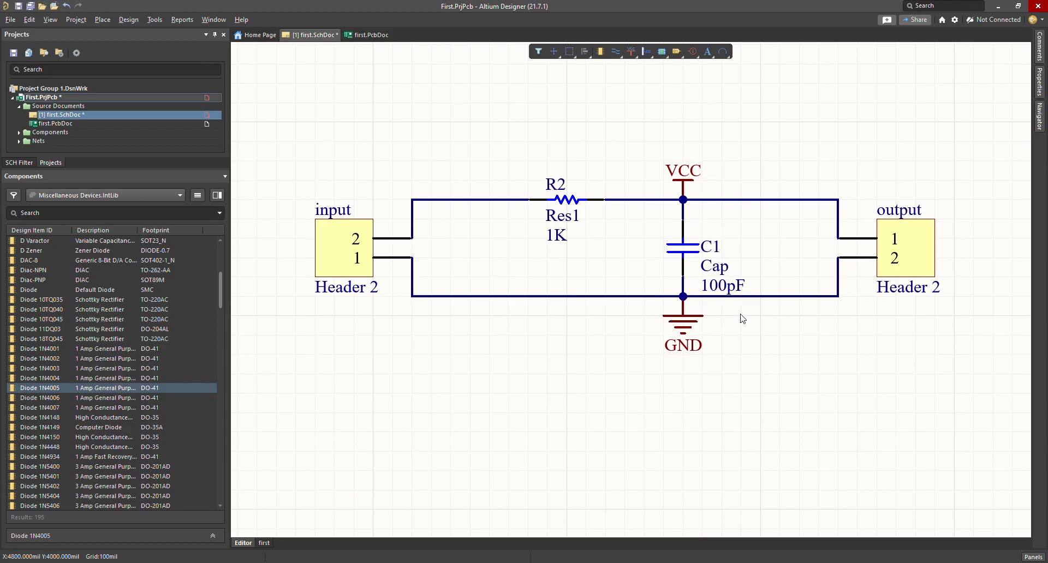
Step: Rename the VCC power port to 3V3, then to 5V
{"action": "double_click", "coordinate": [683, 189]}
{"action": "left_click", "coordinate": [686, 138]}
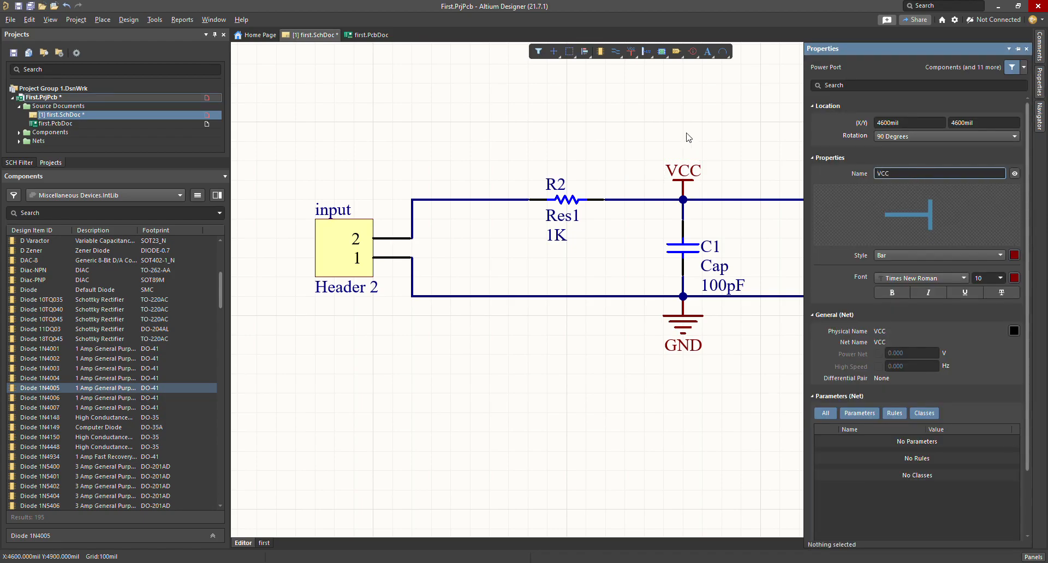
{"action": "left_click", "coordinate": [673, 191]}
{"action": "left_click", "coordinate": [904, 175]}
{"action": "type", "text": "3V3"}
{"action": "key", "text": "Return"}
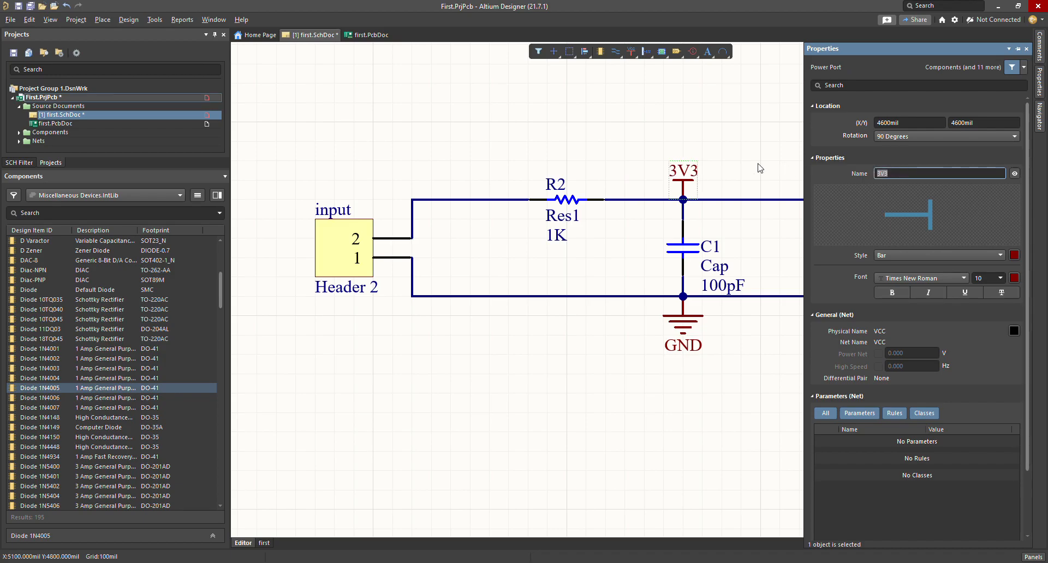
{"action": "left_click", "coordinate": [710, 144]}
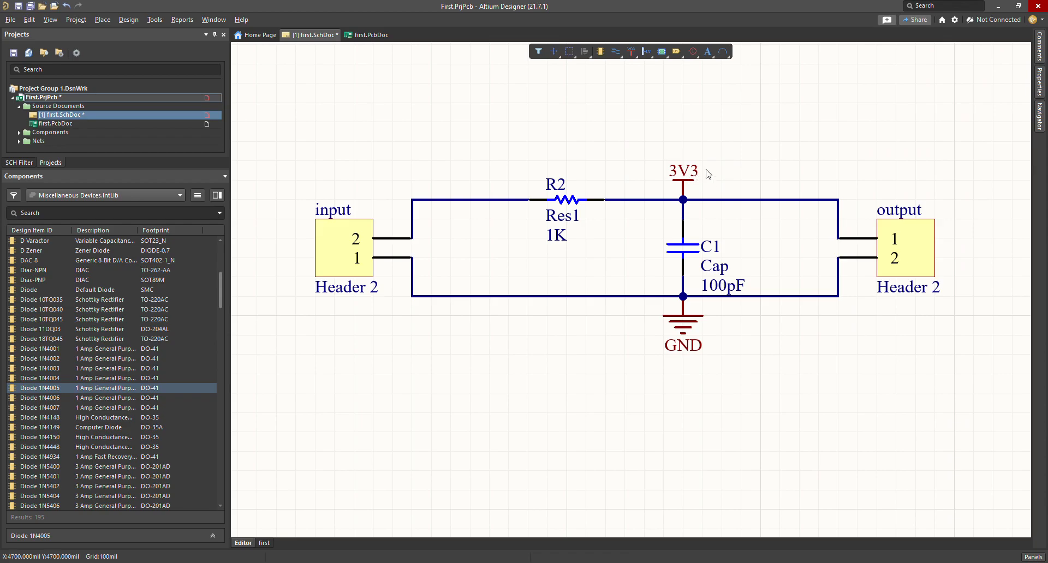
{"action": "double_click", "coordinate": [684, 186]}
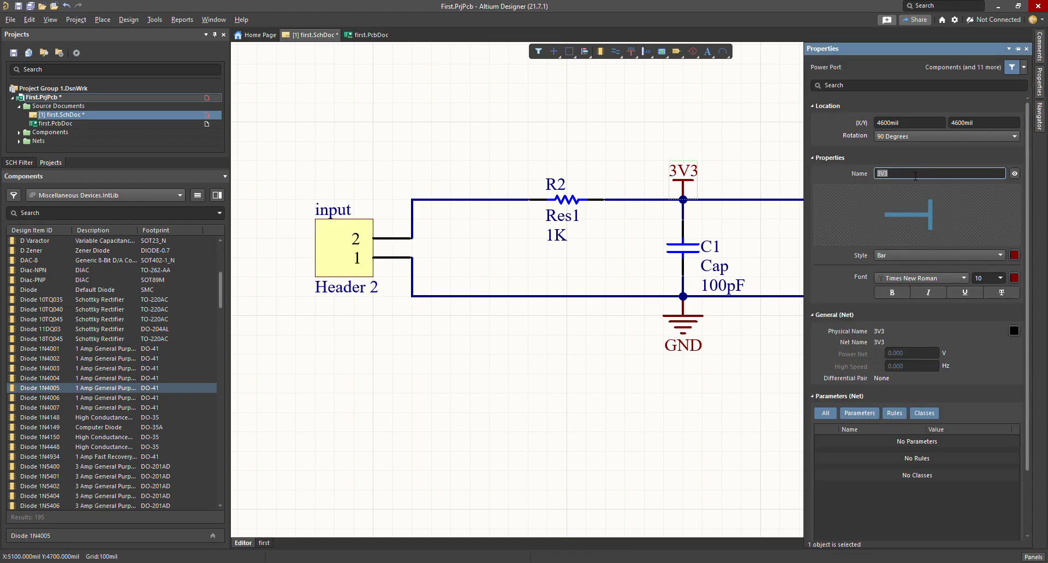
{"action": "type", "text": "5V"}
{"action": "key", "text": "Return"}
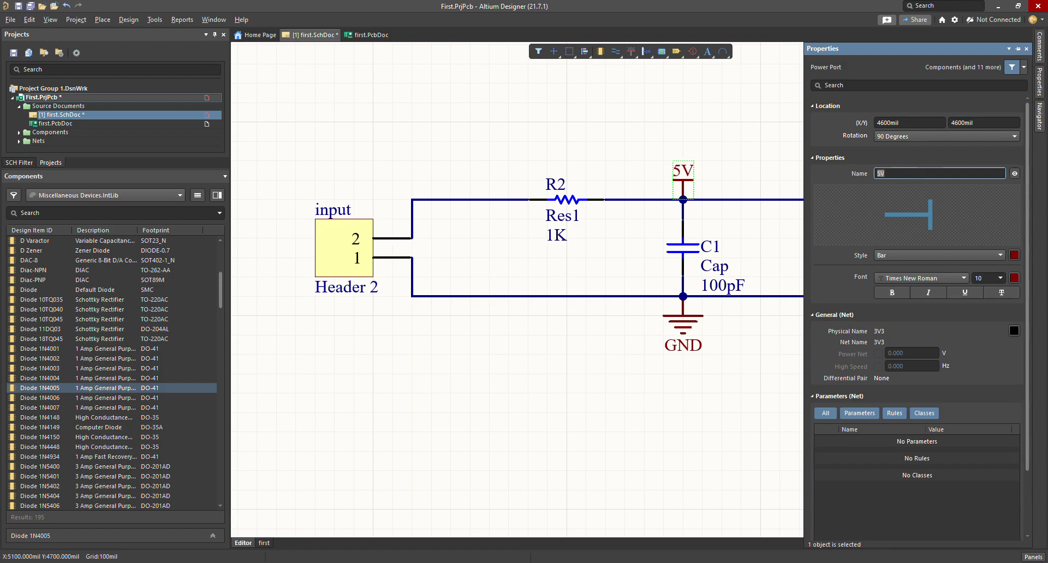
{"action": "left_click", "coordinate": [703, 183]}
Step: Rename the supply port to +12V, then to 12V, then to -12V
{"action": "double_click", "coordinate": [693, 185]}
{"action": "type", "text": "+12"}
{"action": "left_click", "coordinate": [709, 154]}
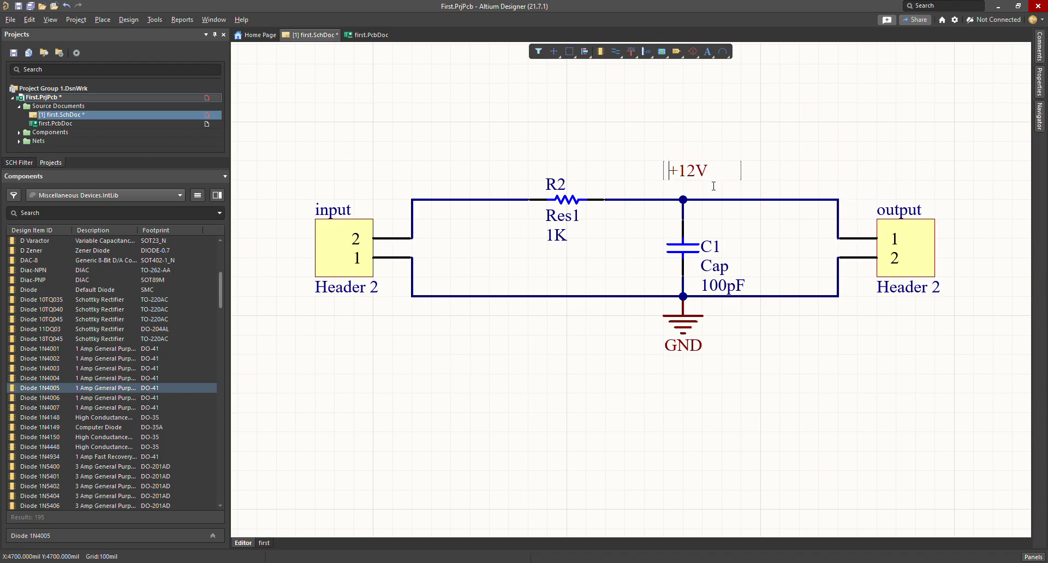
{"action": "double_click", "coordinate": [689, 188]}
{"action": "left_click", "coordinate": [882, 173]}
{"action": "key", "text": "BackSpace"}
{"action": "key", "text": "Return"}
{"action": "left_click", "coordinate": [705, 177]}
{"action": "double_click", "coordinate": [684, 180]}
{"action": "type", "text": "-"}
{"action": "key", "text": "Return"}
{"action": "left_click", "coordinate": [754, 133]}
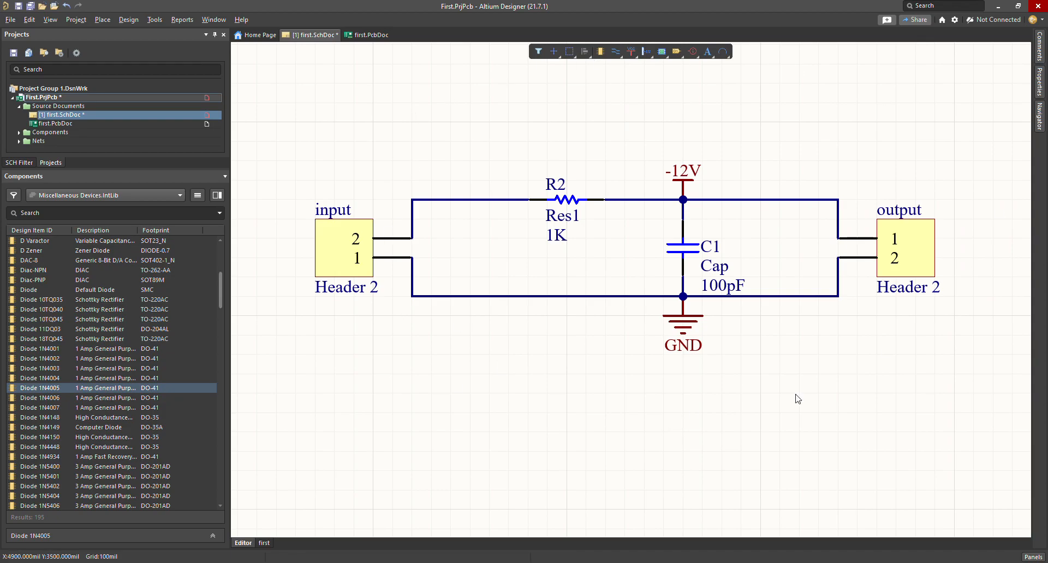
Step: Delete the -12V and GND power ports
{"action": "left_click", "coordinate": [687, 180]}
{"action": "key", "text": "Delete"}
{"action": "left_click", "coordinate": [693, 322]}
{"action": "key", "text": "Delete"}
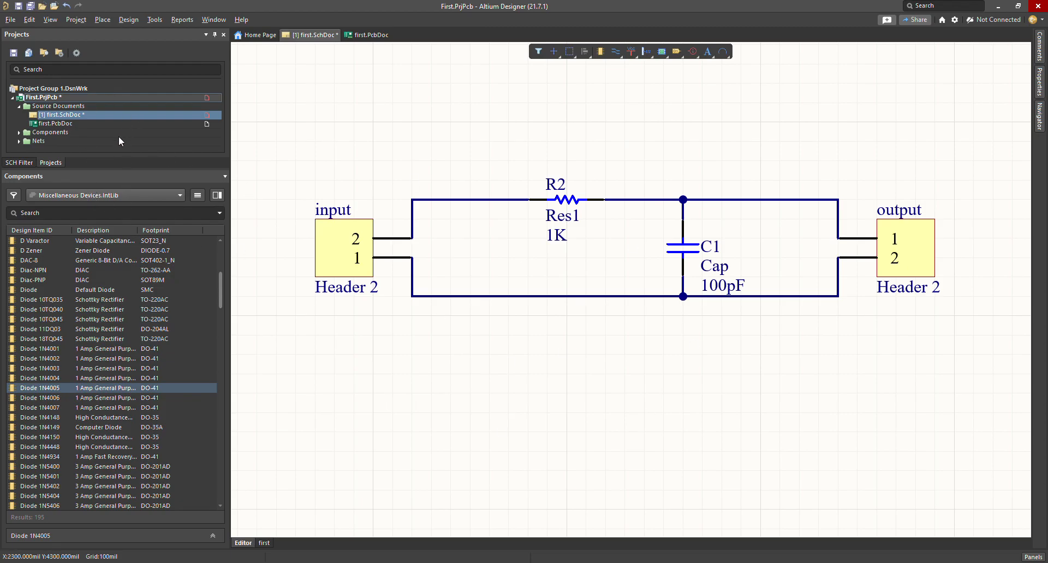
Step: Scroll up and back down to check the AUX Driver project added to the Projects panel
{"action": "scroll", "coordinate": [363, 251], "scroll_direction": "up", "scroll_amount": 2}
{"action": "scroll", "coordinate": [367, 230], "scroll_direction": "down", "scroll_amount": 3}
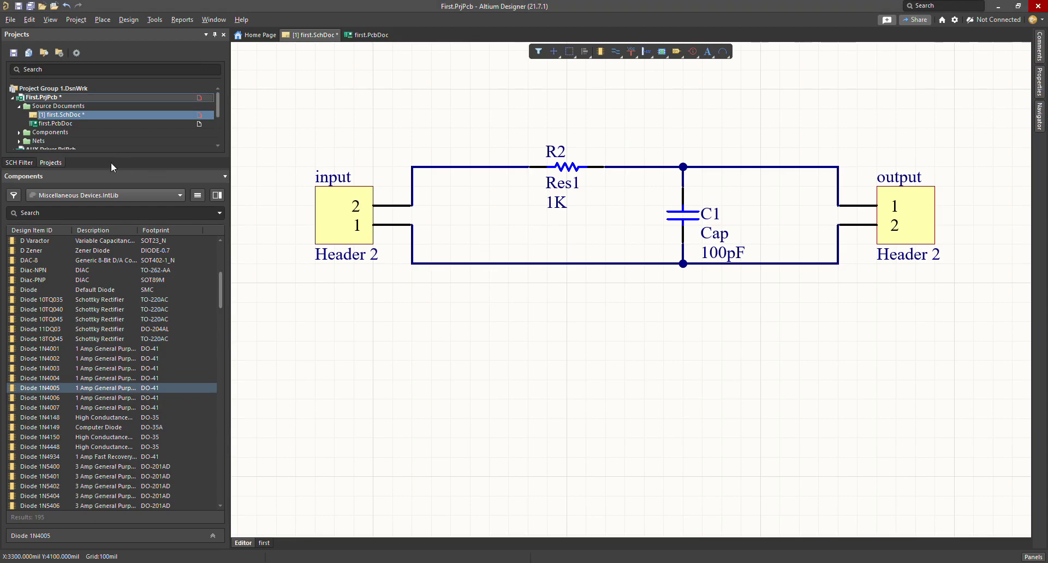
{"action": "left_click_drag", "start_coordinate": [106, 174], "coordinate": [84, 218]}
{"action": "double_click", "coordinate": [70, 167]}
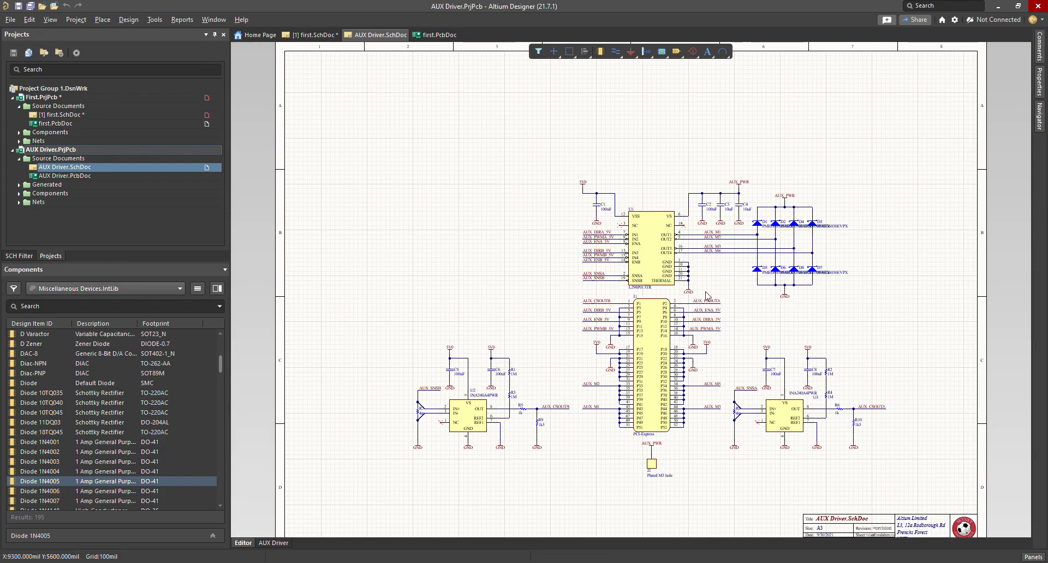
{"action": "scroll", "coordinate": [698, 300], "scroll_direction": "up", "scroll_amount": 6, "text": "ctrl"}
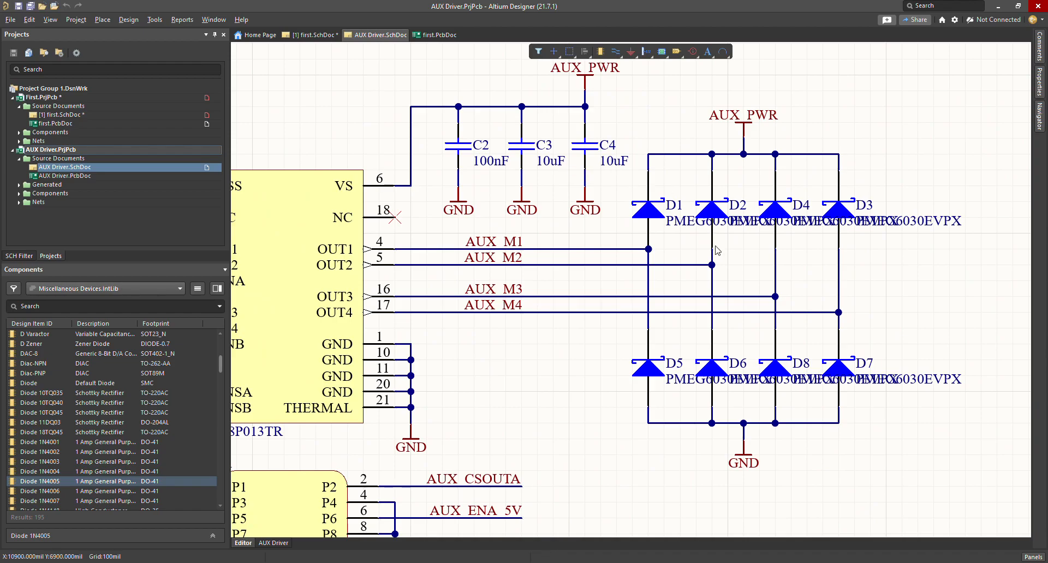
{"action": "scroll", "coordinate": [595, 341], "scroll_direction": "left", "scroll_amount": 6, "text": "shift"}
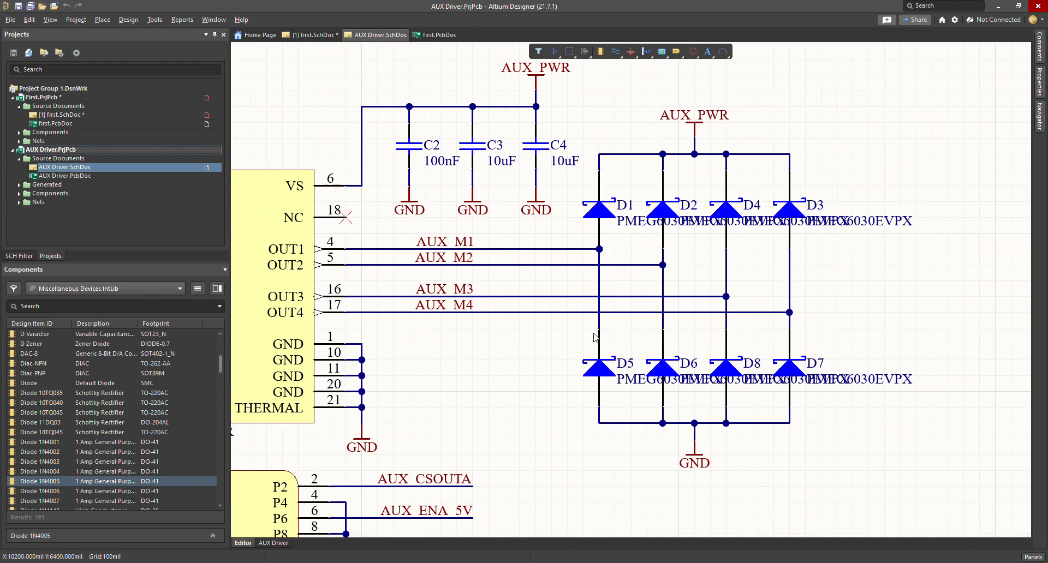
{"action": "scroll", "coordinate": [710, 256], "scroll_direction": "down", "scroll_amount": 2}
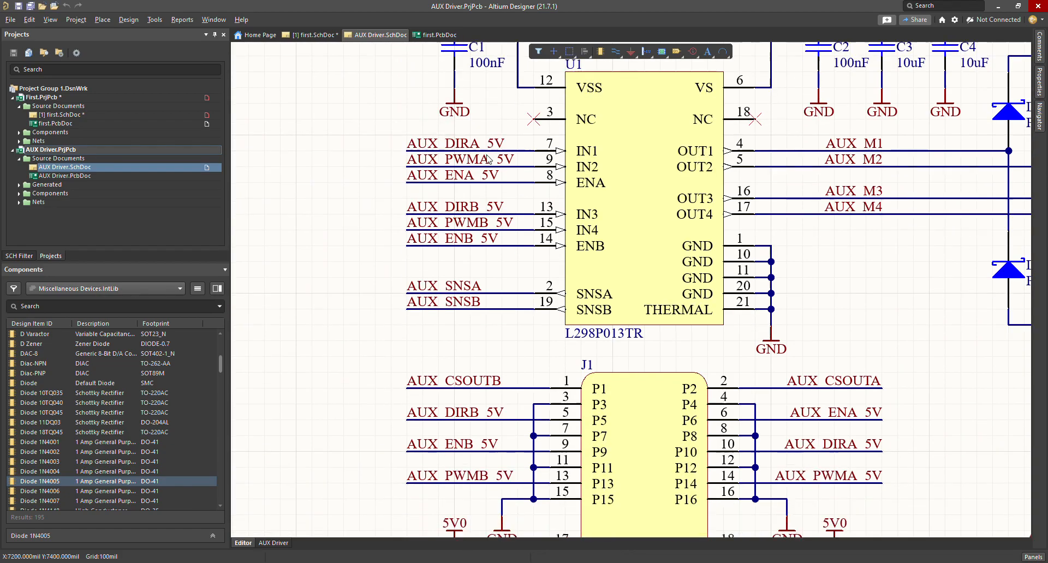
{"action": "scroll", "coordinate": [662, 196], "scroll_direction": "up", "scroll_amount": 1}
{"action": "left_click", "coordinate": [658, 274]}
{"action": "scroll", "coordinate": [751, 237], "scroll_direction": "down", "scroll_amount": 1}
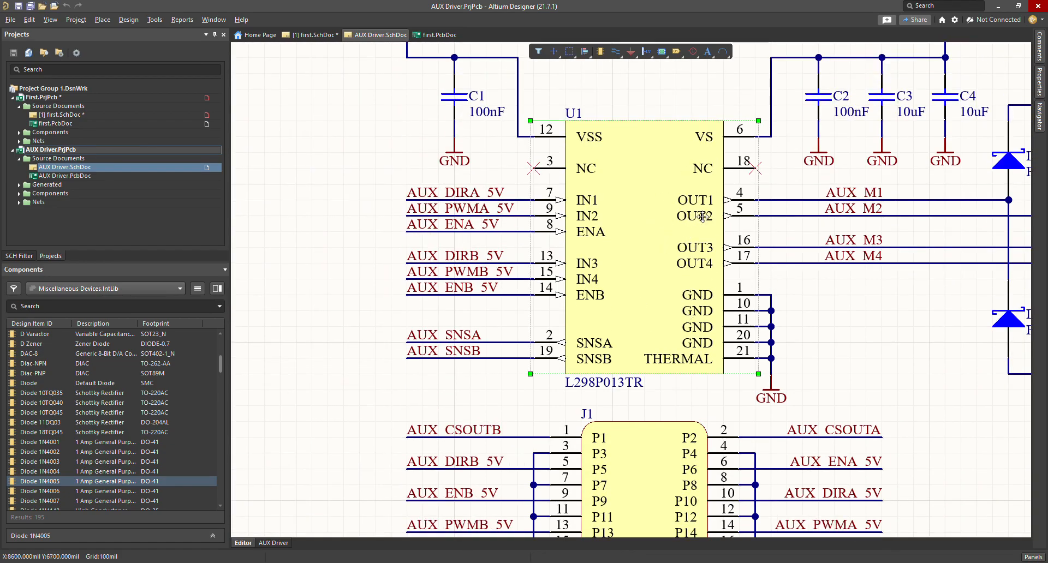
{"action": "left_click", "coordinate": [611, 424]}
{"action": "scroll", "coordinate": [587, 397], "scroll_direction": "down", "scroll_amount": 6}
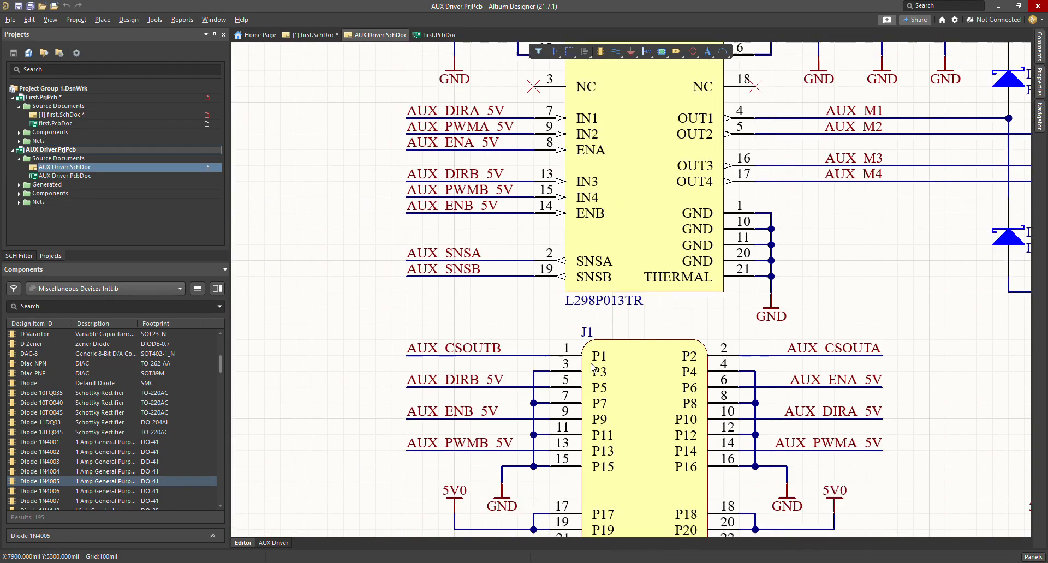
{"action": "scroll", "coordinate": [624, 353], "scroll_direction": "up", "scroll_amount": 7}
{"action": "scroll", "coordinate": [647, 351], "scroll_direction": "down", "scroll_amount": 18}
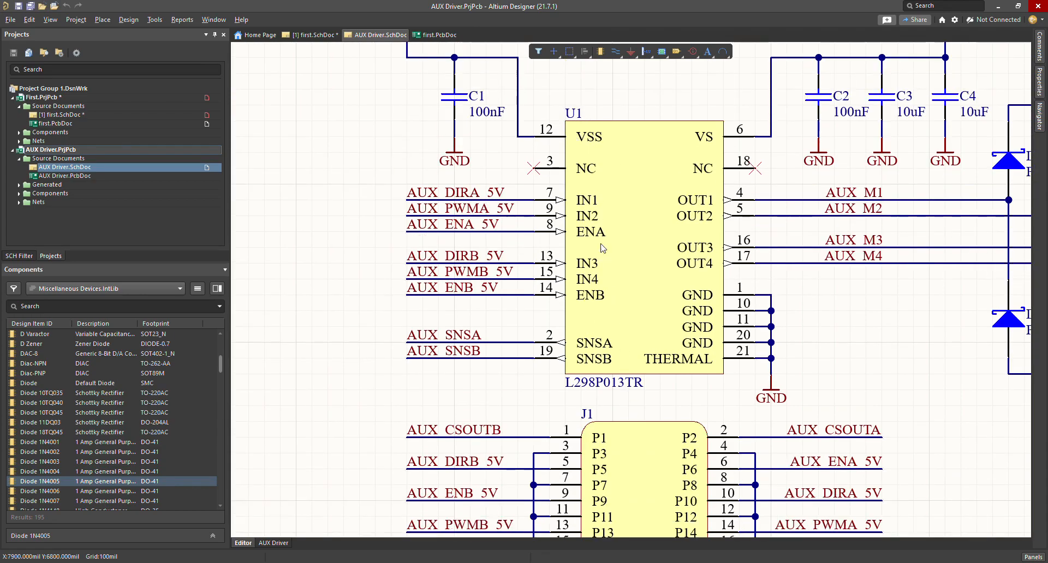
{"action": "left_click", "coordinate": [647, 351]}
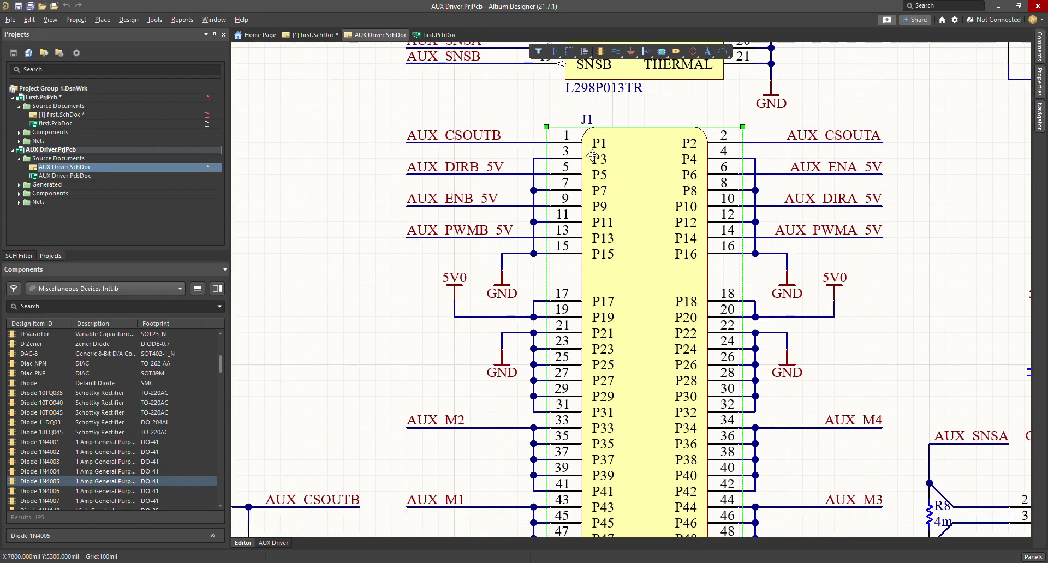
{"action": "scroll", "coordinate": [591, 142], "scroll_direction": "down", "scroll_amount": 12}
{"action": "scroll", "coordinate": [616, 220], "scroll_direction": "up", "scroll_amount": 8}
{"action": "scroll", "coordinate": [628, 273], "scroll_direction": "right", "scroll_amount": 20, "text": "shift"}
{"action": "scroll", "coordinate": [680, 310], "scroll_direction": "right", "scroll_amount": 7, "text": "shift"}
{"action": "scroll", "coordinate": [683, 328], "scroll_direction": "down", "scroll_amount": 7}
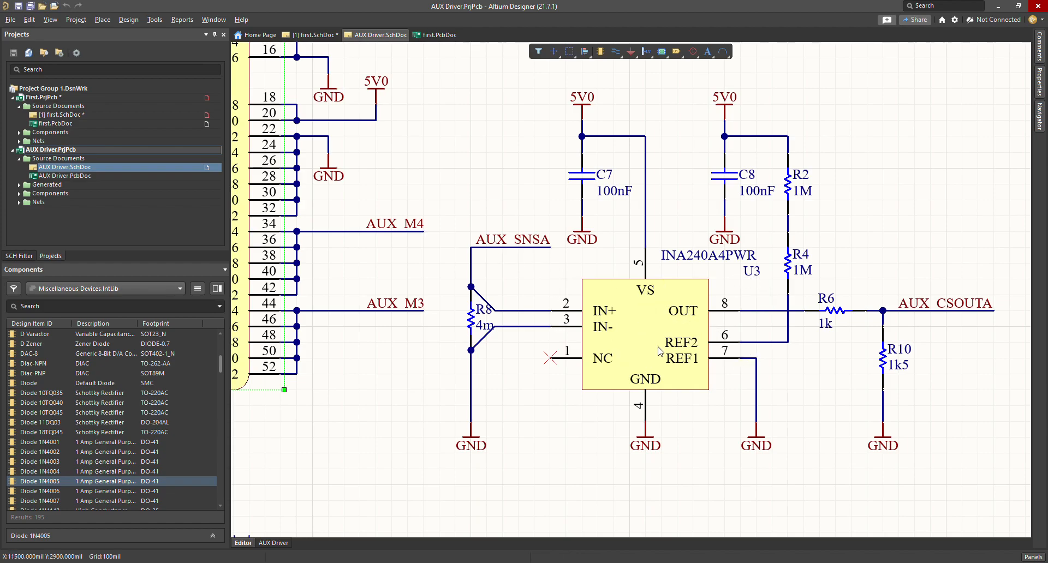
{"action": "scroll", "coordinate": [839, 358], "scroll_direction": "left", "scroll_amount": 20, "text": "shift"}
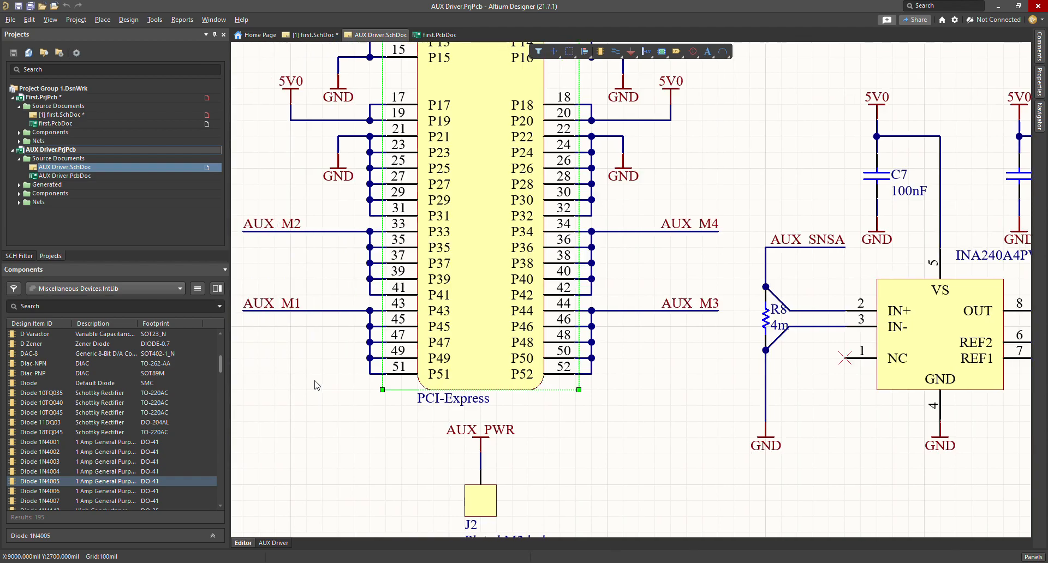
{"action": "scroll", "coordinate": [316, 385], "scroll_direction": "left", "scroll_amount": 13, "text": "shift"}
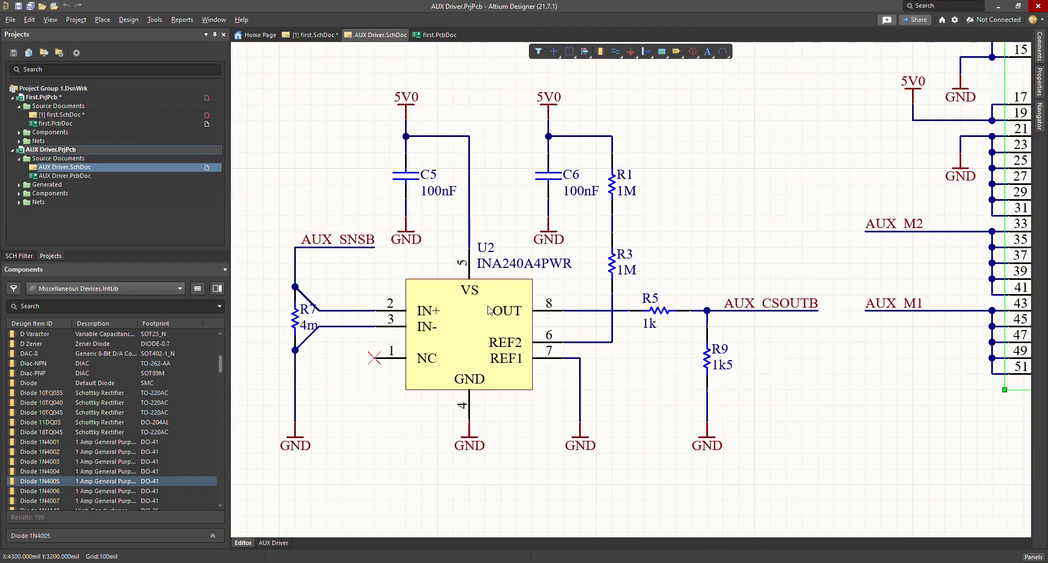
{"action": "scroll", "coordinate": [480, 356], "scroll_direction": "down", "scroll_amount": 4, "text": "ctrl"}
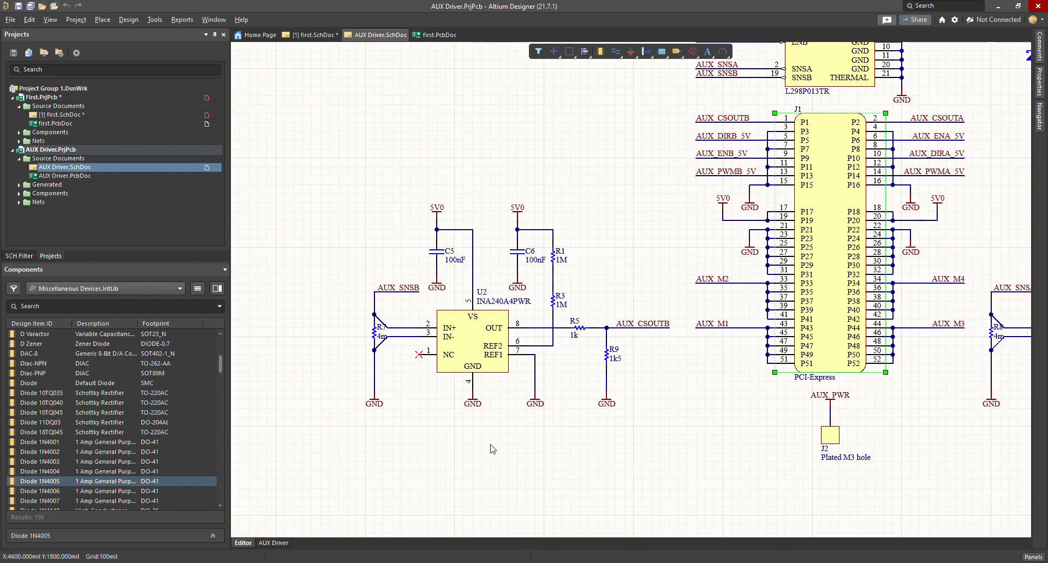
{"action": "scroll", "coordinate": [481, 445], "scroll_direction": "up", "scroll_amount": 3, "text": "ctrl"}
{"action": "scroll", "coordinate": [480, 444], "scroll_direction": "up", "scroll_amount": 1, "text": "ctrl"}
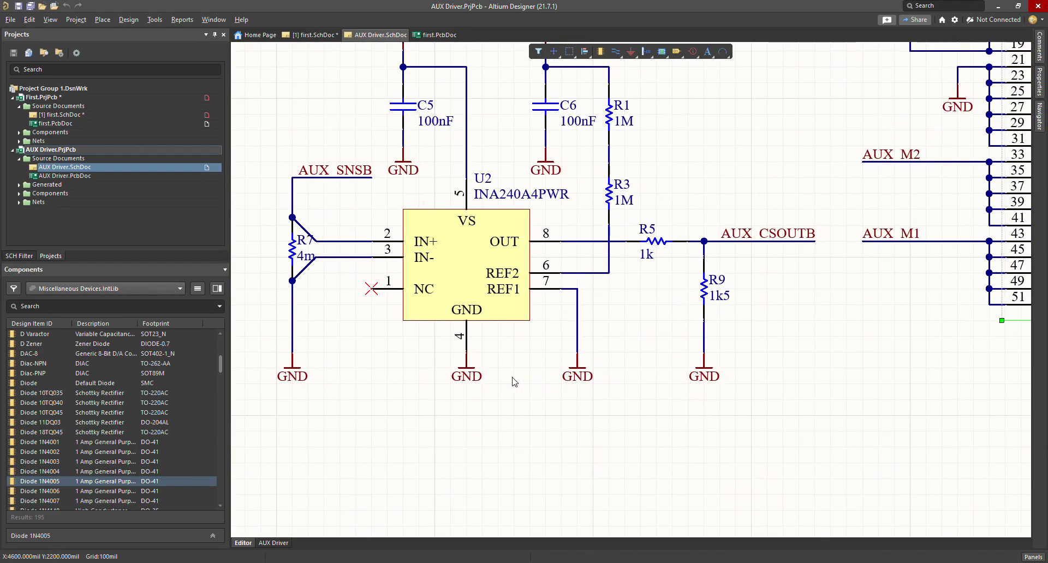
{"action": "scroll", "coordinate": [404, 378], "scroll_direction": "up", "scroll_amount": 3}
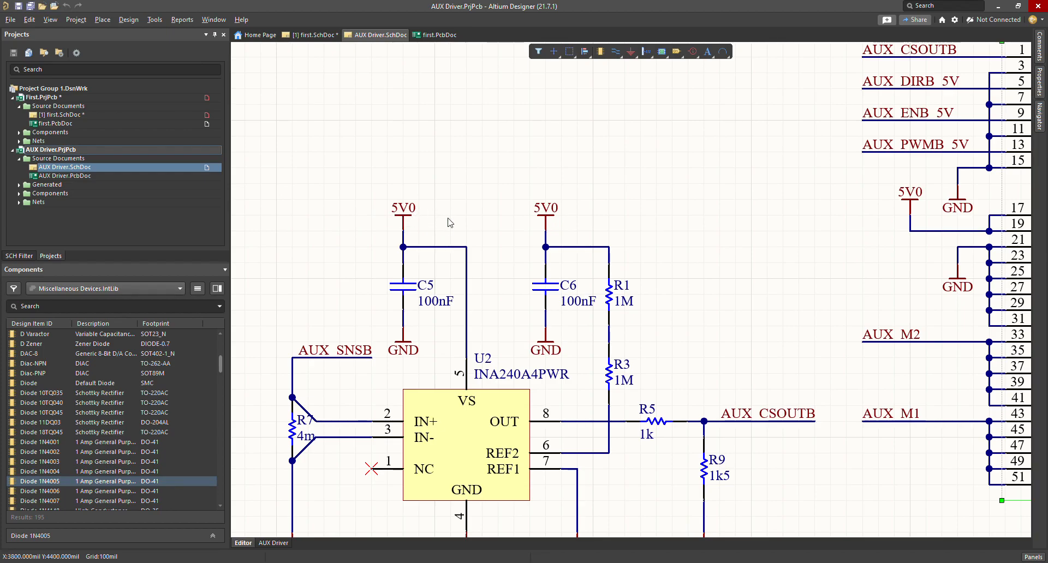
{"action": "scroll", "coordinate": [470, 246], "scroll_direction": "right", "scroll_amount": 3, "text": "shift"}
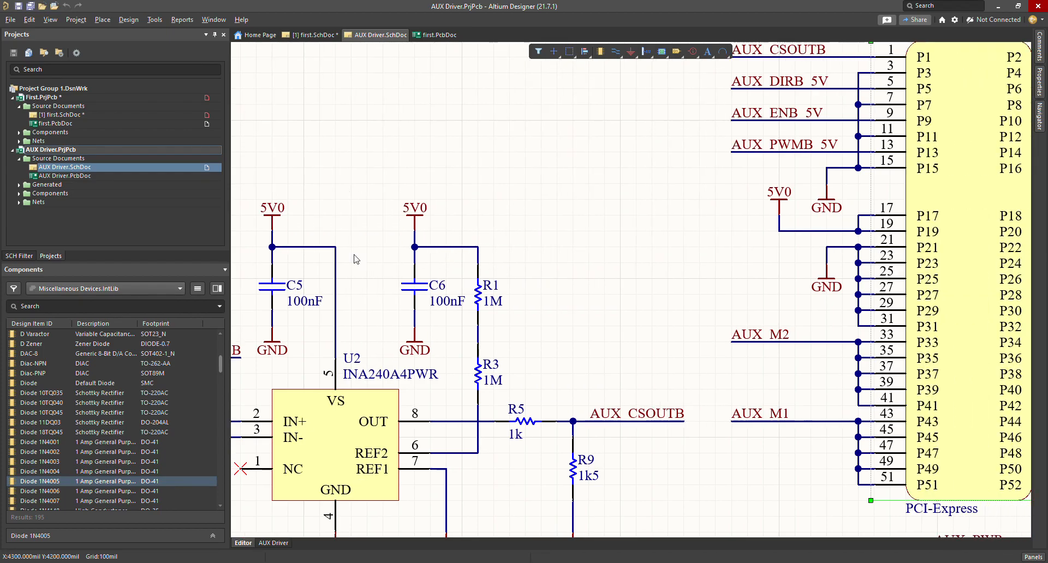
{"action": "scroll", "coordinate": [525, 245], "scroll_direction": "down", "scroll_amount": 3, "text": "ctrl"}
{"action": "scroll", "coordinate": [682, 239], "scroll_direction": "up", "scroll_amount": 3, "text": "ctrl"}
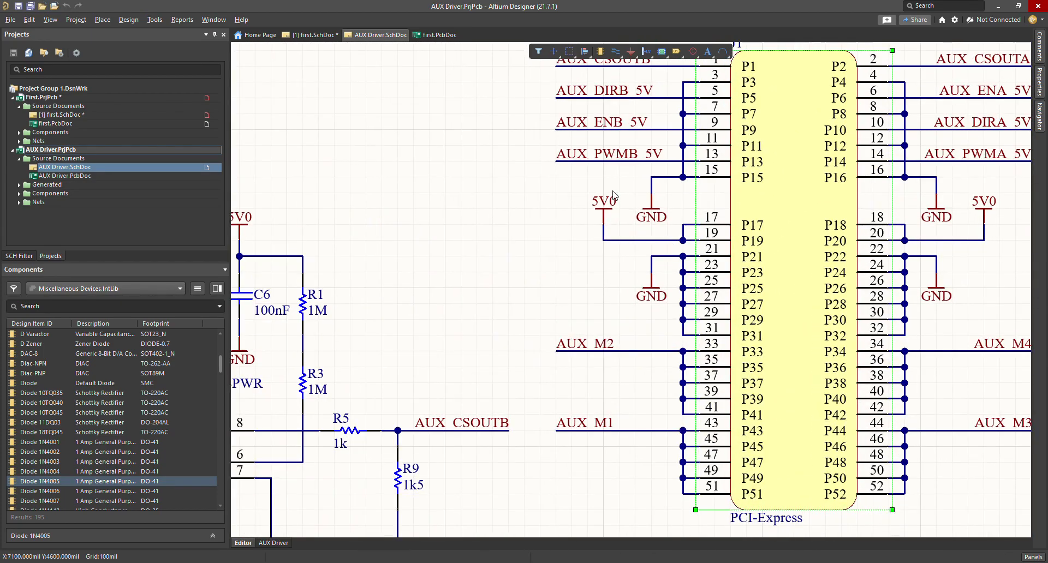
{"action": "scroll", "coordinate": [594, 221], "scroll_direction": "down", "scroll_amount": 2, "text": "ctrl"}
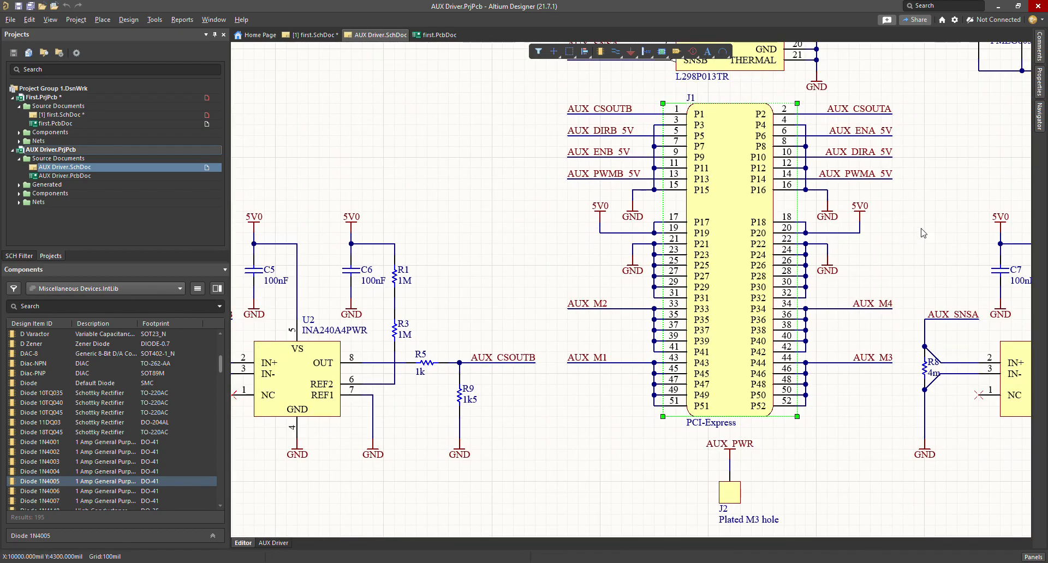
{"action": "scroll", "coordinate": [922, 233], "scroll_direction": "up", "scroll_amount": 2, "text": "ctrl"}
{"action": "scroll", "coordinate": [856, 250], "scroll_direction": "down", "scroll_amount": 2, "text": "ctrl"}
{"action": "scroll", "coordinate": [800, 360], "scroll_direction": "right", "scroll_amount": 2, "text": "shift"}
{"action": "scroll", "coordinate": [569, 382], "scroll_direction": "right", "scroll_amount": 2, "text": "shift"}
{"action": "scroll", "coordinate": [531, 403], "scroll_direction": "up", "scroll_amount": 4, "text": "ctrl"}
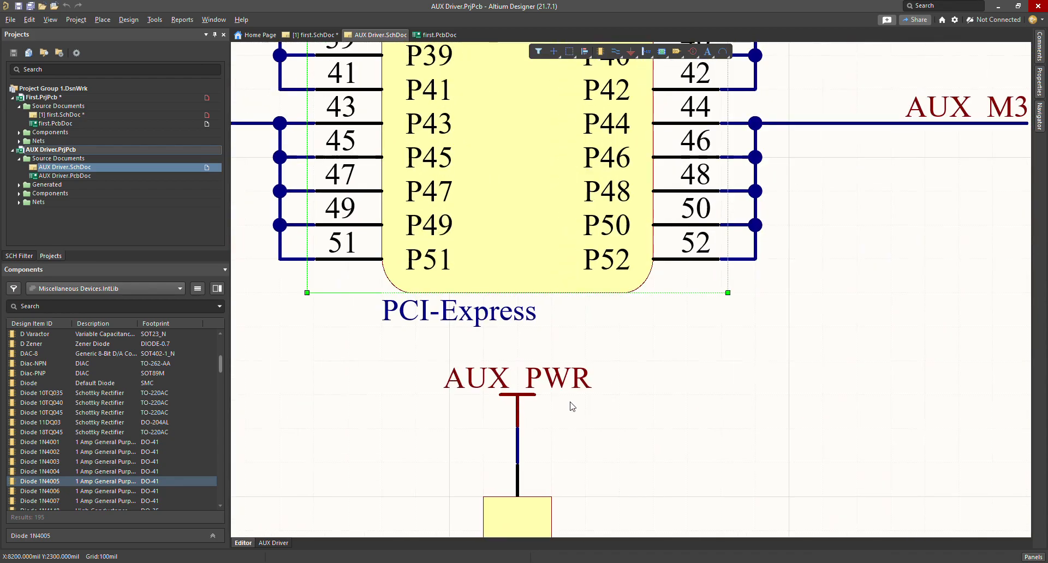
{"action": "scroll", "coordinate": [517, 424], "scroll_direction": "up", "scroll_amount": 1, "text": "ctrl"}
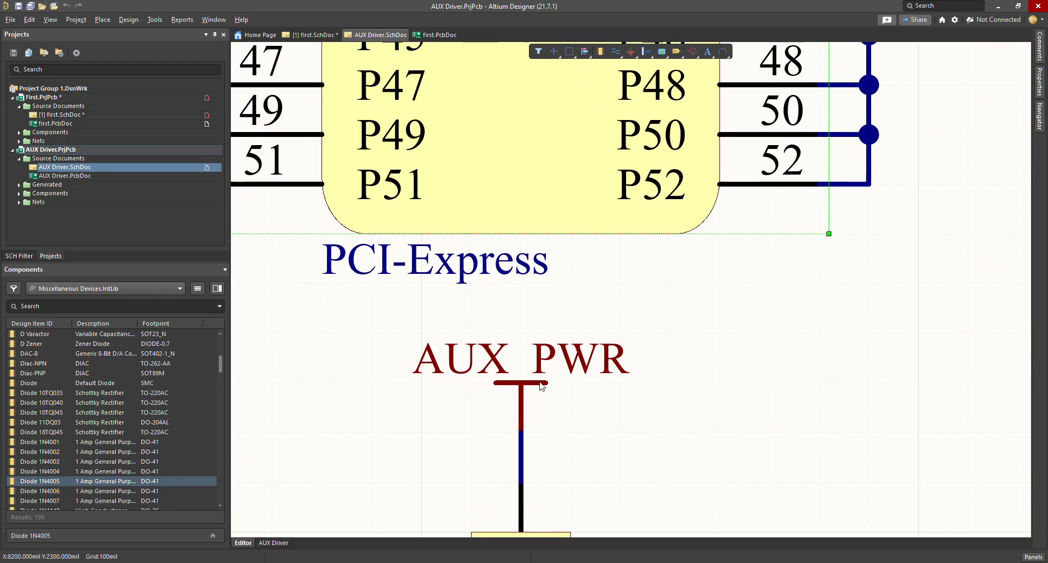
{"action": "scroll", "coordinate": [525, 387], "scroll_direction": "down", "scroll_amount": 4, "text": "ctrl"}
{"action": "scroll", "coordinate": [543, 391], "scroll_direction": "down", "scroll_amount": 3, "text": "ctrl"}
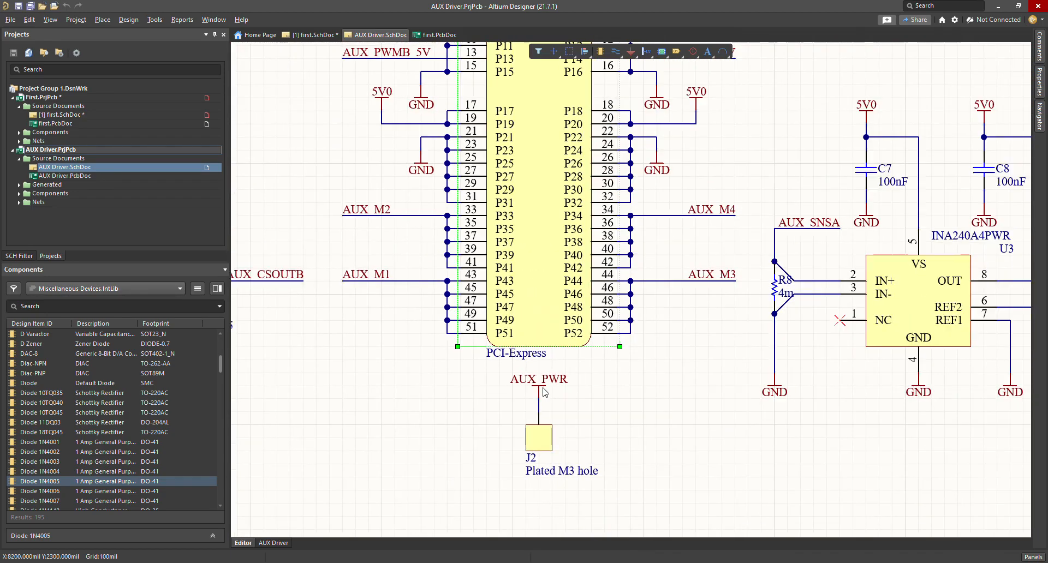
{"action": "scroll", "coordinate": [720, 366], "scroll_direction": "up", "scroll_amount": 4, "text": "ctrl"}
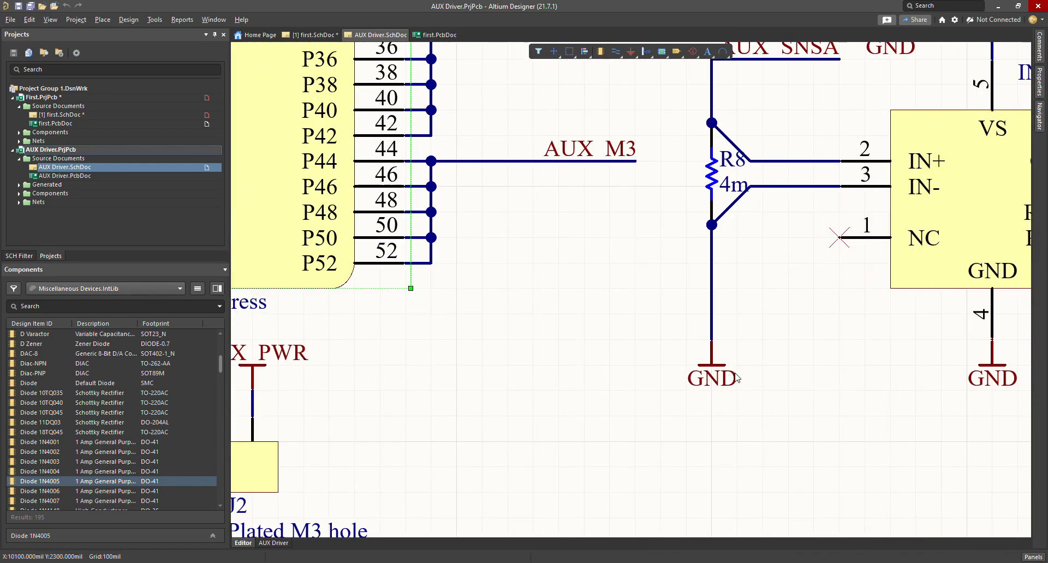
{"action": "scroll", "coordinate": [563, 360], "scroll_direction": "down", "scroll_amount": 3, "text": "ctrl"}
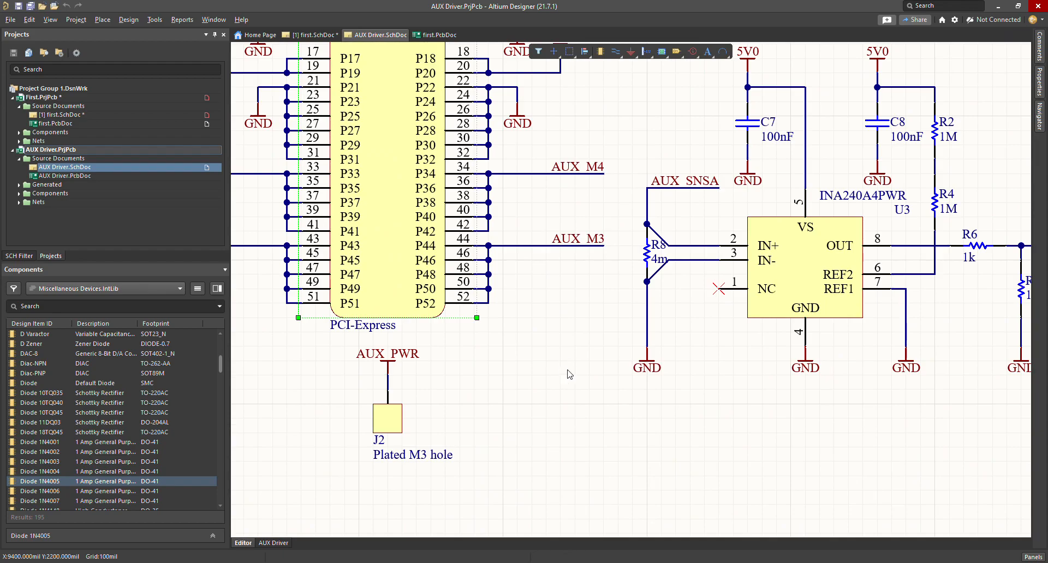
{"action": "scroll", "coordinate": [587, 364], "scroll_direction": "down", "scroll_amount": 1, "text": "ctrl"}
{"action": "scroll", "coordinate": [949, 325], "scroll_direction": "up", "scroll_amount": 3, "text": "ctrl"}
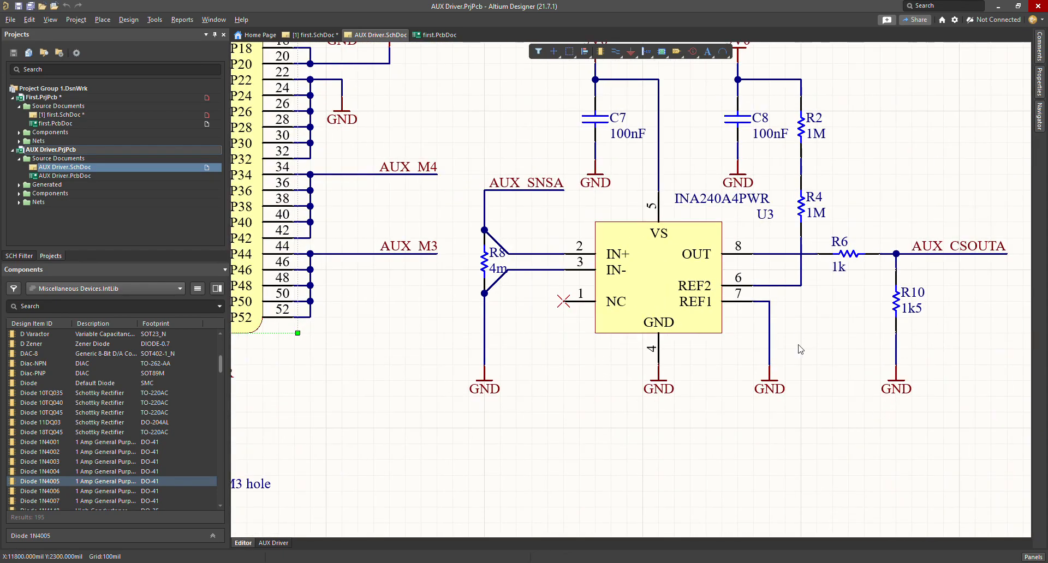
{"action": "scroll", "coordinate": [673, 268], "scroll_direction": "down", "scroll_amount": 4, "text": "ctrl"}
{"action": "scroll", "coordinate": [645, 342], "scroll_direction": "up", "scroll_amount": 2, "text": "ctrl"}
{"action": "scroll", "coordinate": [646, 342], "scroll_direction": "up", "scroll_amount": 3, "text": "ctrl"}
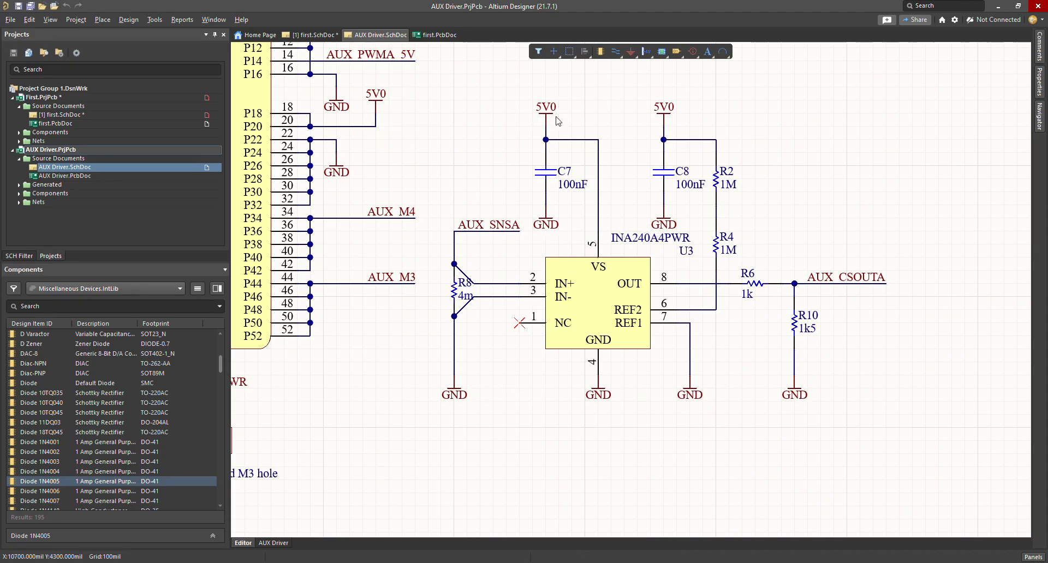
{"action": "scroll", "coordinate": [357, 113], "scroll_direction": "up", "scroll_amount": 5, "text": "ctrl"}
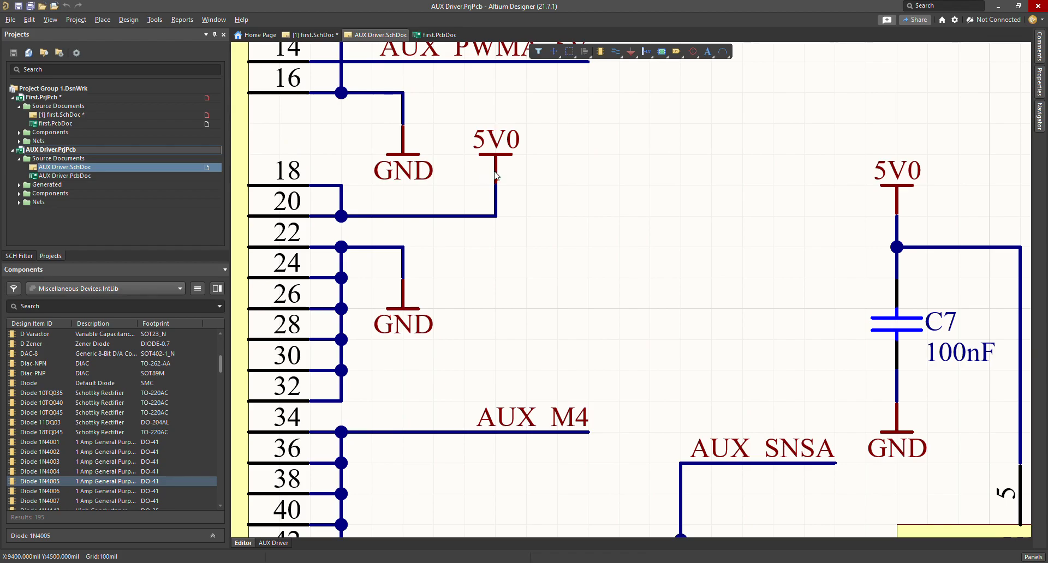
{"action": "scroll", "coordinate": [582, 262], "scroll_direction": "down", "scroll_amount": 5, "text": "ctrl"}
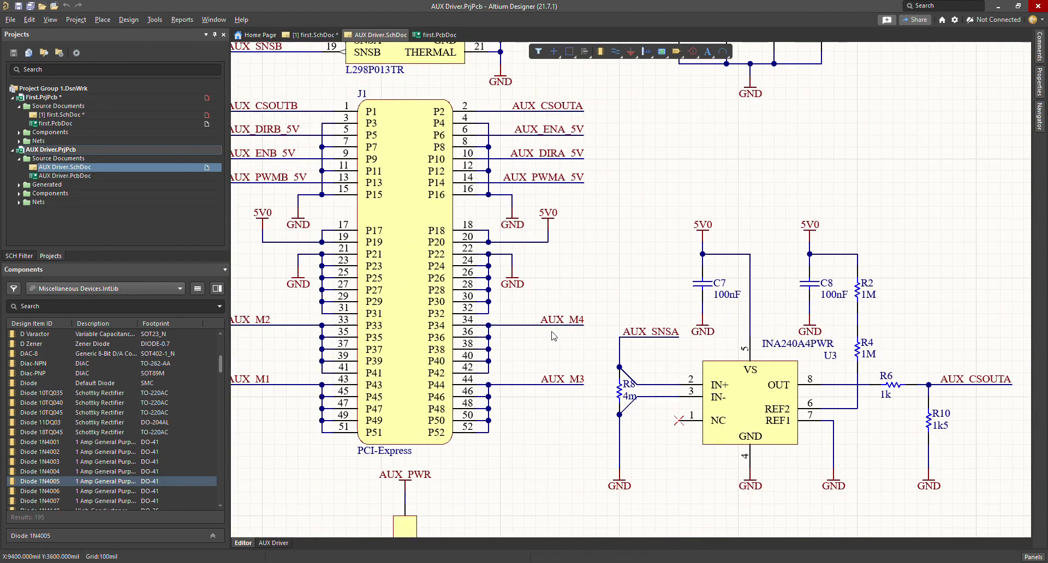
{"action": "scroll", "coordinate": [552, 335], "scroll_direction": "left", "scroll_amount": 2, "text": "shift"}
{"action": "scroll", "coordinate": [552, 338], "scroll_direction": "up", "scroll_amount": 4}
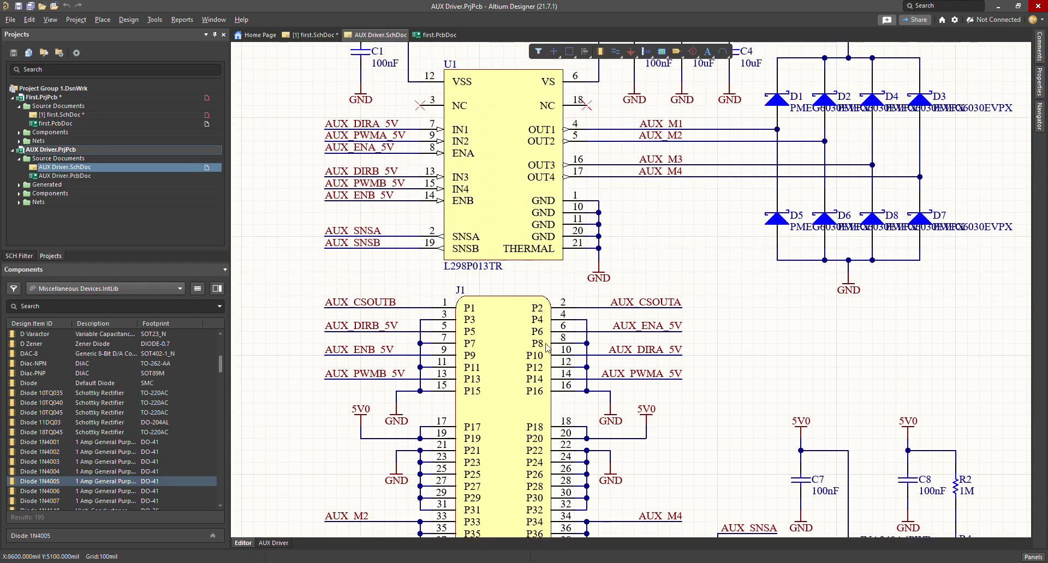
{"action": "scroll", "coordinate": [618, 361], "scroll_direction": "up", "scroll_amount": 1, "text": "ctrl"}
{"action": "scroll", "coordinate": [628, 362], "scroll_direction": "up", "scroll_amount": 5}
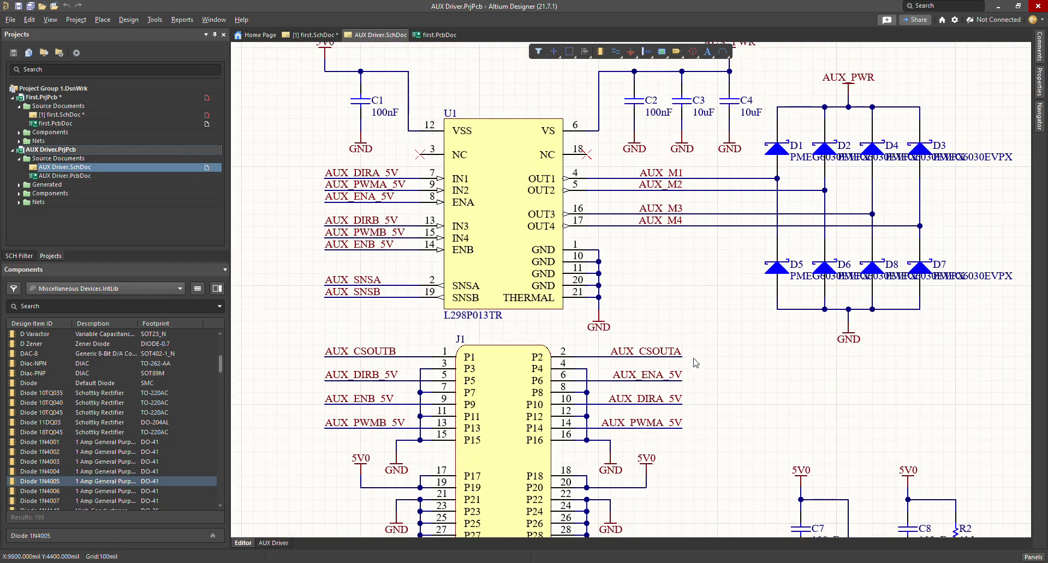
{"action": "scroll", "coordinate": [690, 280], "scroll_direction": "up", "scroll_amount": 3, "text": "ctrl"}
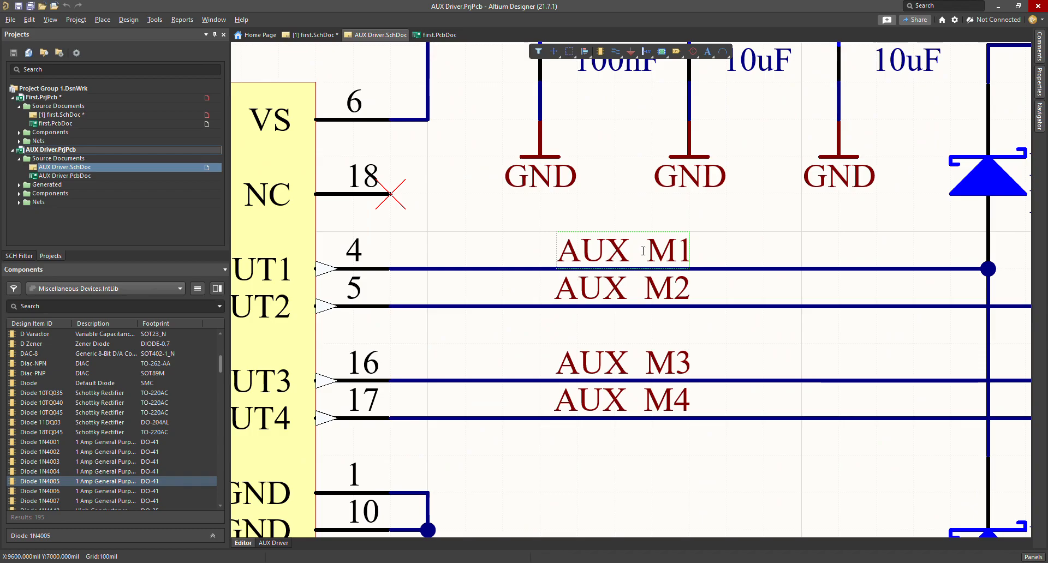
{"action": "mouse_move", "coordinate": [668, 274]}
{"action": "left_mouse_down"}
{"action": "mouse_move", "coordinate": [606, 236]}
{"action": "mouse_move", "coordinate": [669, 274]}
{"action": "left_mouse_up"}
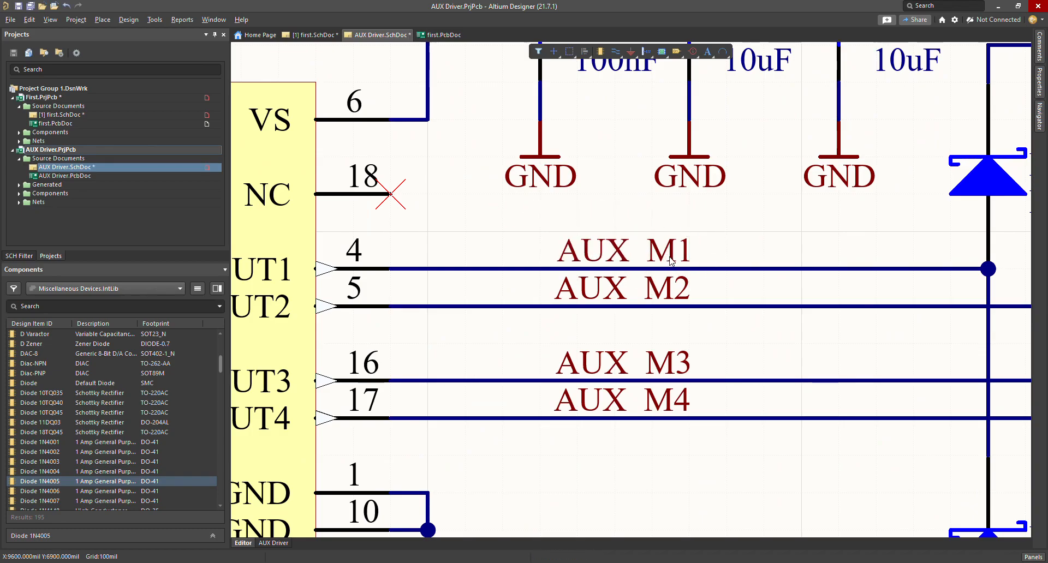
{"action": "scroll", "coordinate": [616, 394], "scroll_direction": "down", "scroll_amount": 3, "text": "ctrl"}
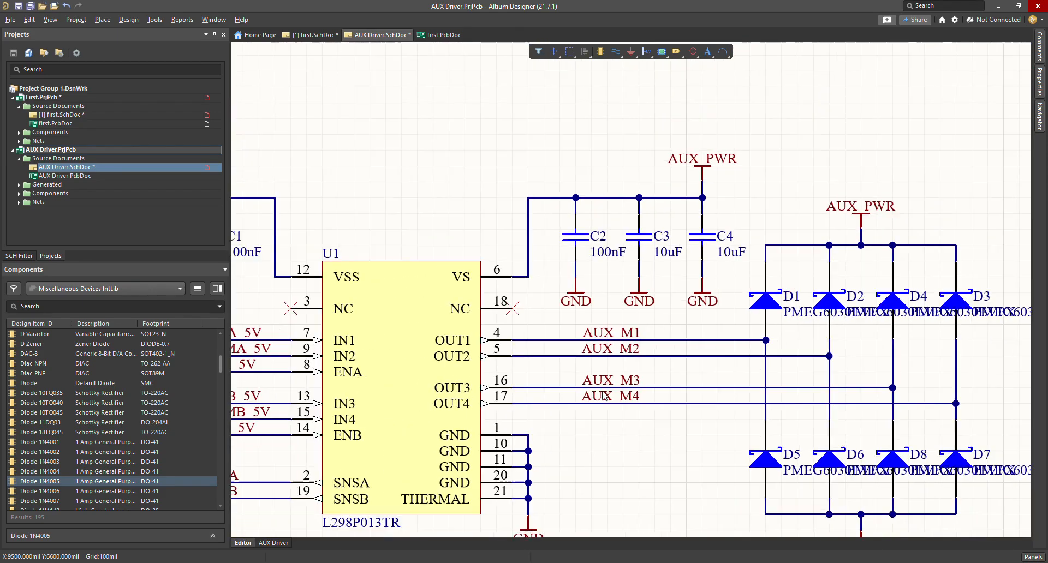
{"action": "scroll", "coordinate": [616, 394], "scroll_direction": "right", "scroll_amount": 3, "text": "shift"}
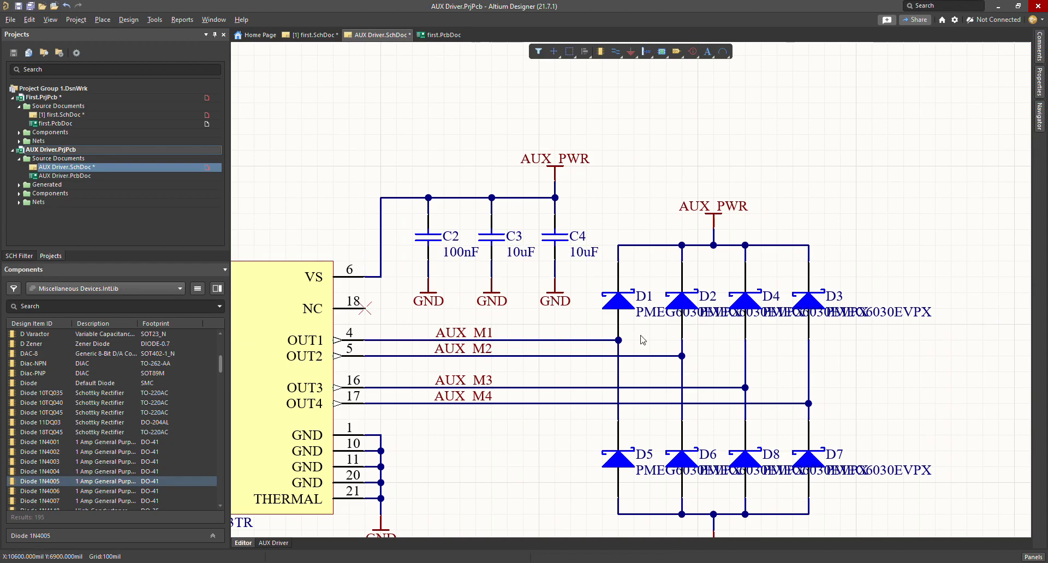
{"action": "scroll", "coordinate": [488, 365], "scroll_direction": "down", "scroll_amount": 1}
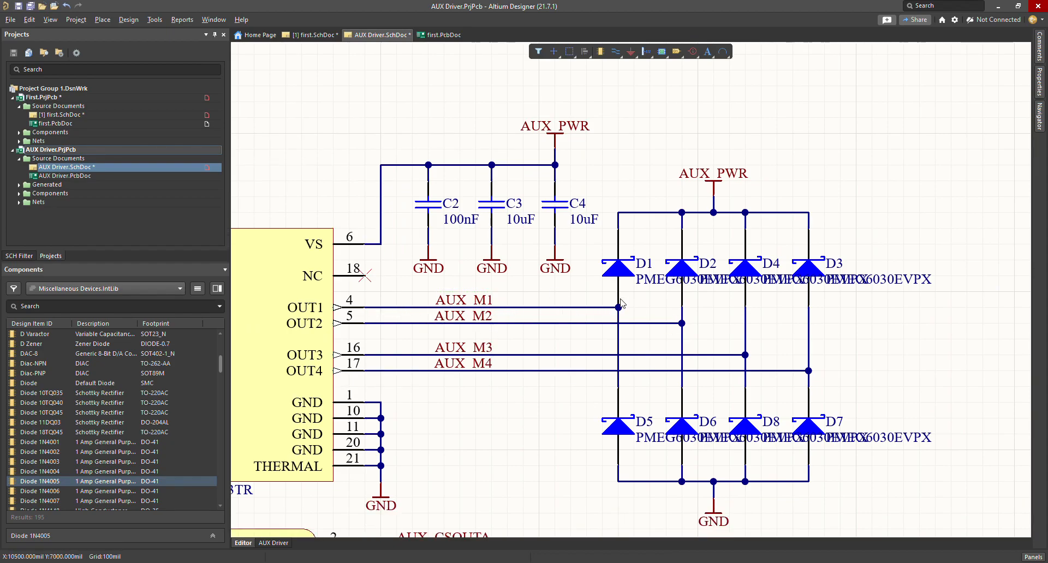
{"action": "scroll", "coordinate": [427, 222], "scroll_direction": "down", "scroll_amount": 2}
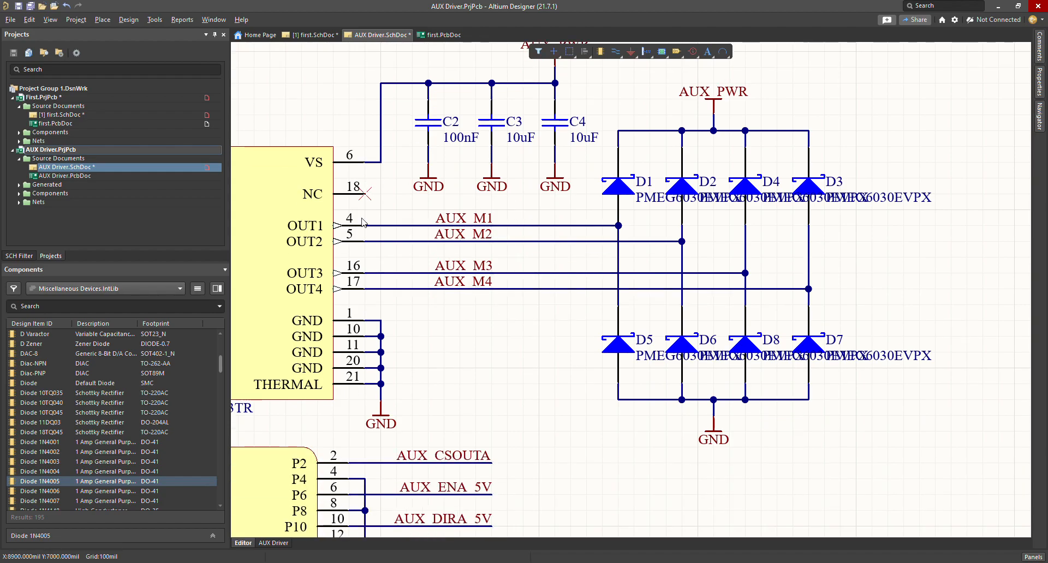
{"action": "scroll", "coordinate": [472, 223], "scroll_direction": "down", "scroll_amount": 10}
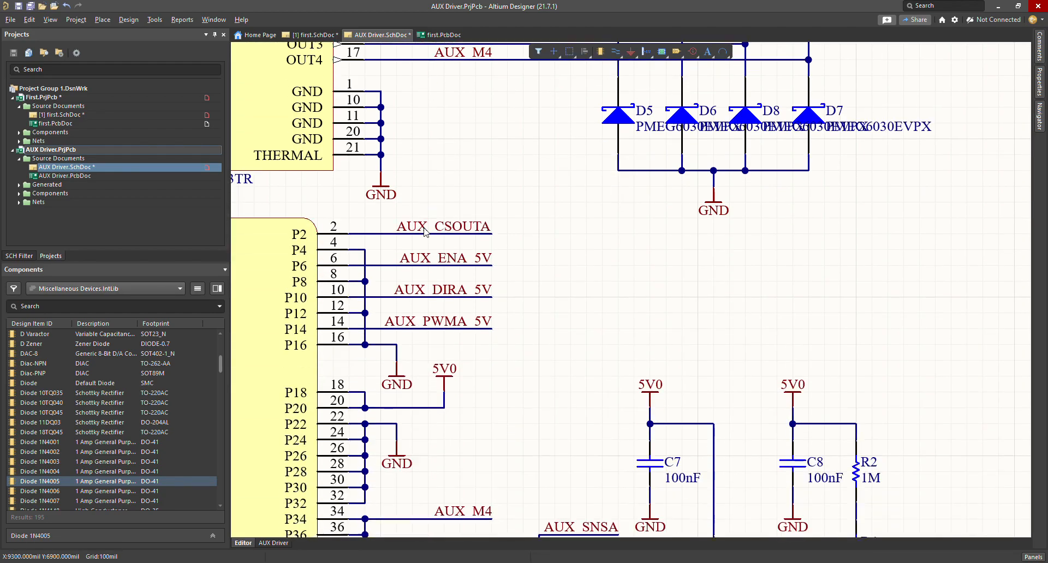
{"action": "scroll", "coordinate": [452, 342], "scroll_direction": "left", "scroll_amount": 10, "text": "shift"}
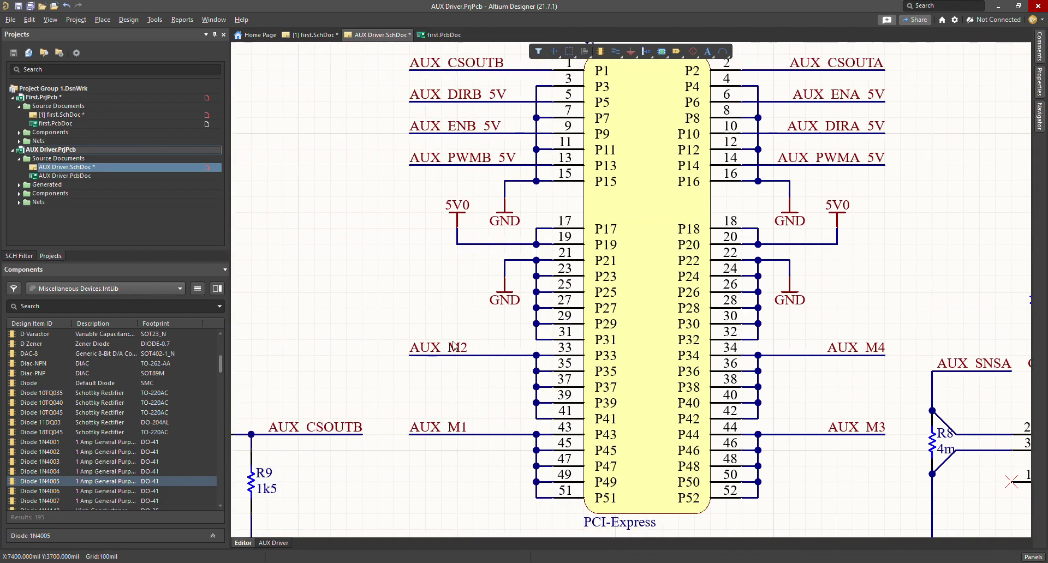
{"action": "scroll", "coordinate": [510, 490], "scroll_direction": "up", "scroll_amount": 3, "text": "ctrl"}
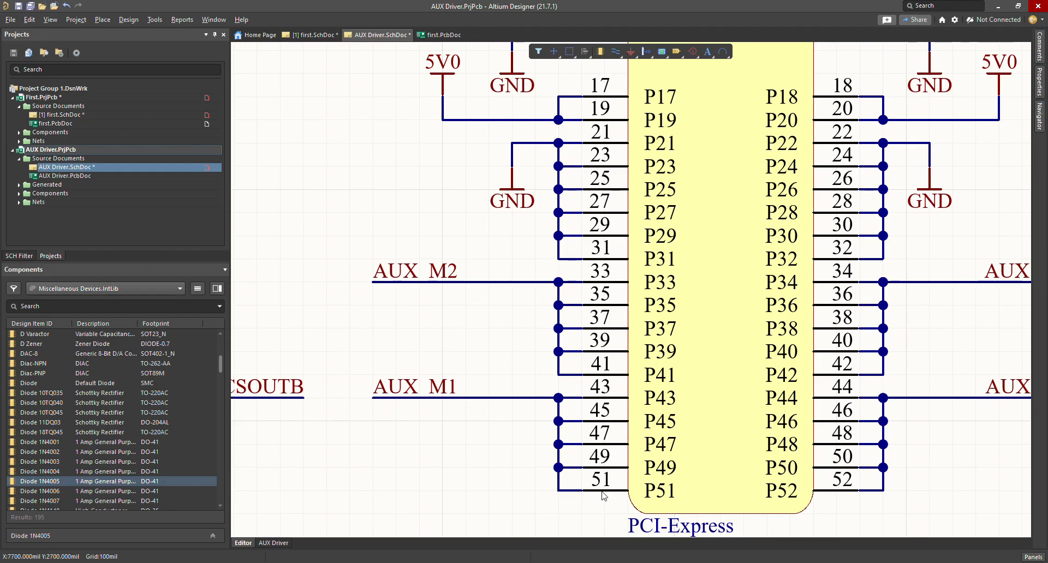
{"action": "scroll", "coordinate": [572, 457], "scroll_direction": "down", "scroll_amount": 4, "text": "ctrl"}
{"action": "scroll", "coordinate": [764, 164], "scroll_direction": "up", "scroll_amount": 1}
{"action": "scroll", "coordinate": [793, 130], "scroll_direction": "up", "scroll_amount": 2, "text": "ctrl"}
{"action": "scroll", "coordinate": [793, 130], "scroll_direction": "up", "scroll_amount": 2, "text": "ctrl"}
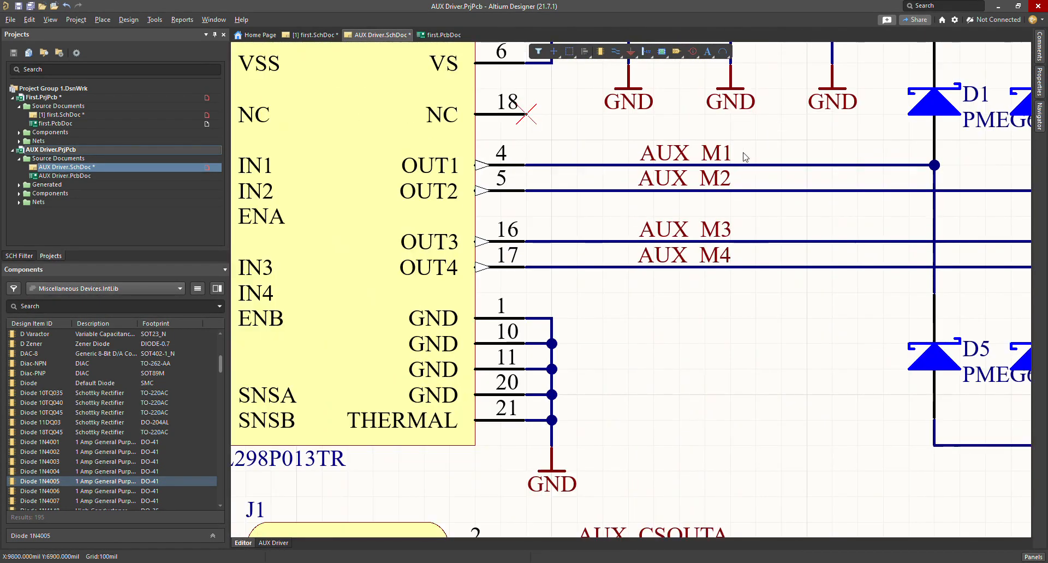
{"action": "scroll", "coordinate": [730, 164], "scroll_direction": "down", "scroll_amount": 3, "text": "ctrl"}
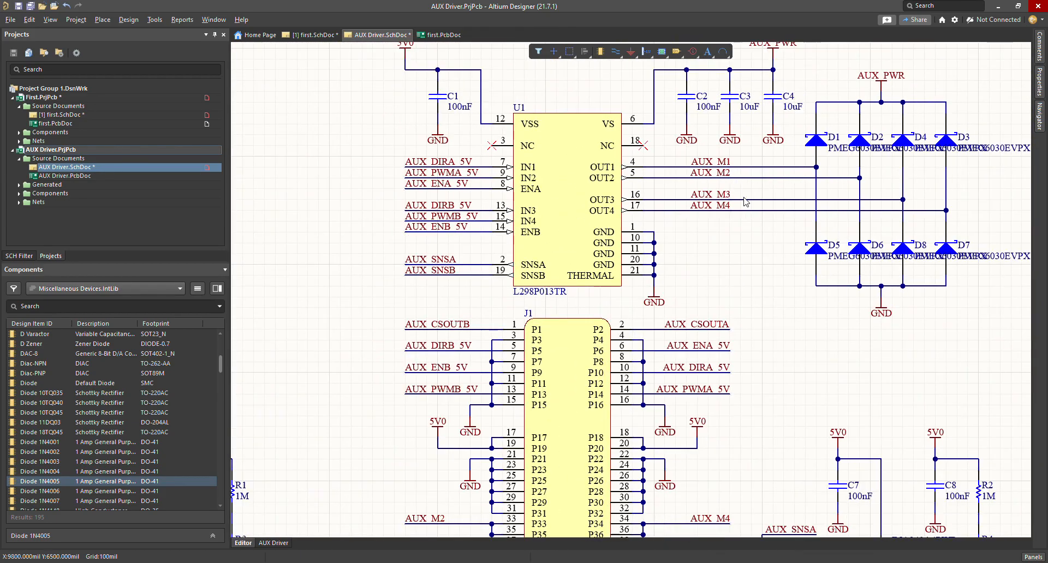
{"action": "scroll", "coordinate": [434, 530], "scroll_direction": "down", "scroll_amount": 3}
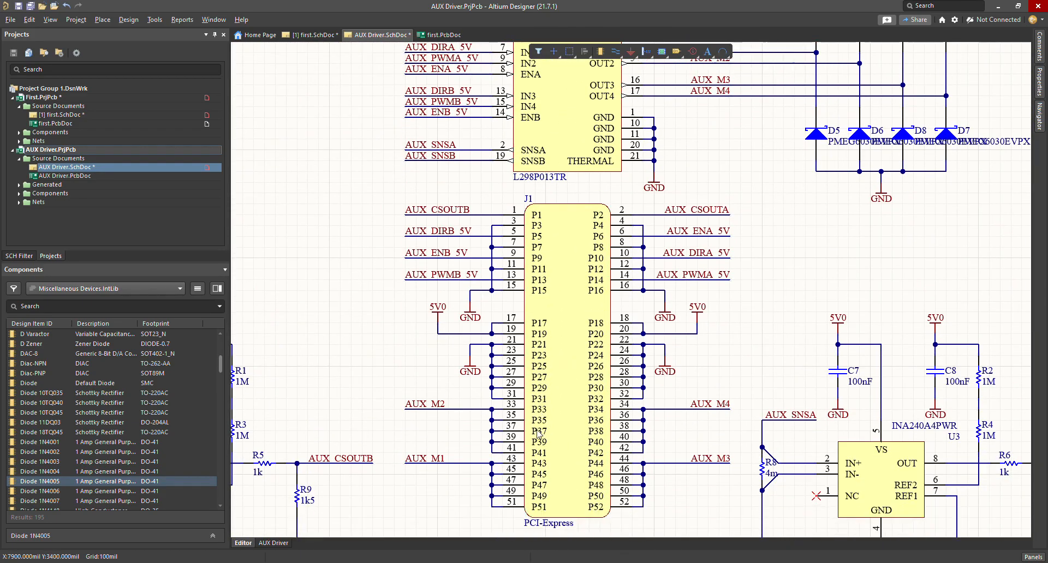
{"action": "scroll", "coordinate": [536, 442], "scroll_direction": "down", "scroll_amount": 1, "text": "ctrl"}
{"action": "left_click", "coordinate": [615, 52]}
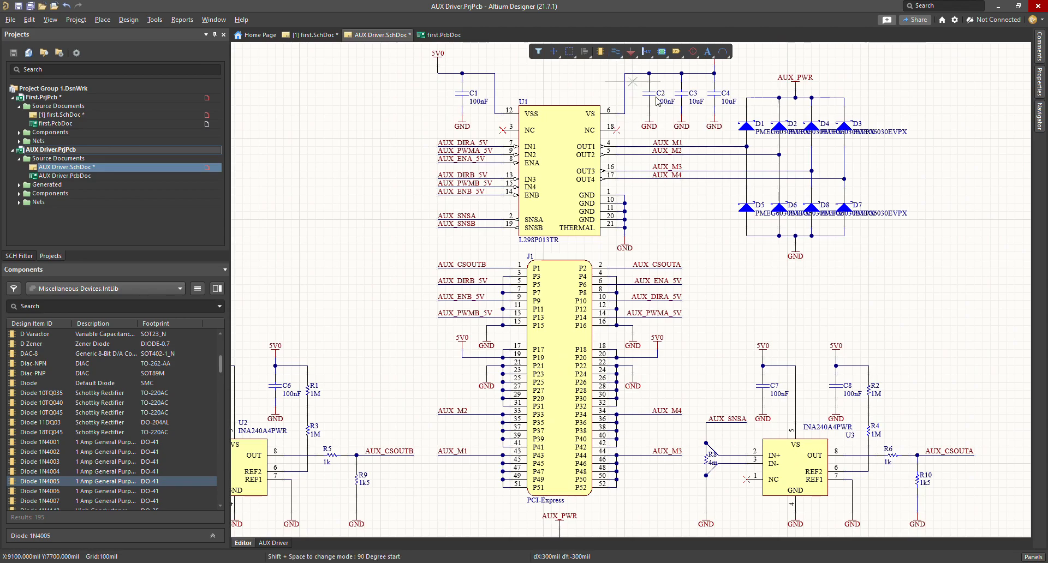
{"action": "left_click", "coordinate": [709, 145]}
{"action": "key", "text": "space"}
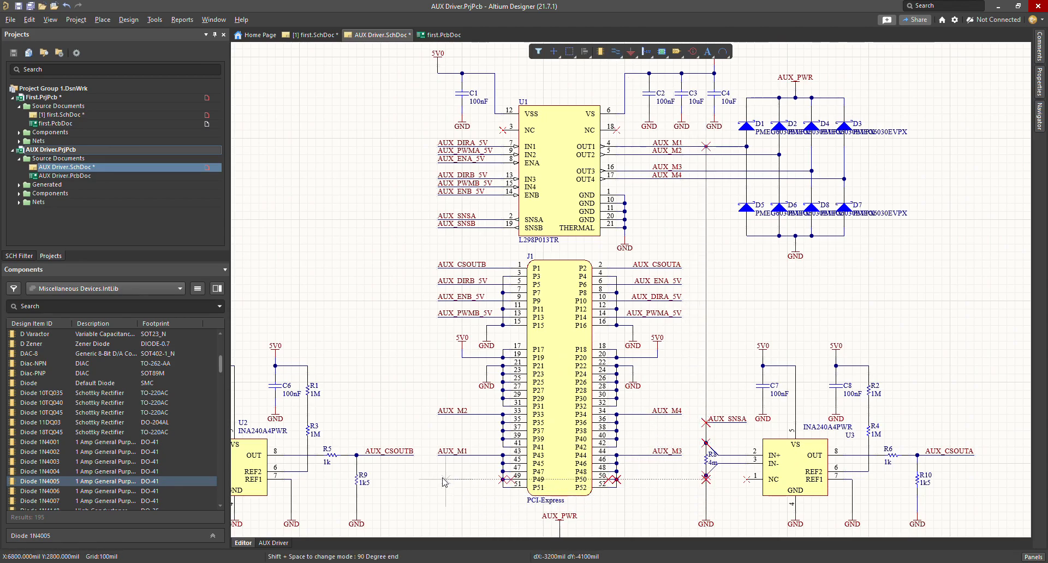
{"action": "key", "text": "Escape"}
{"action": "key", "text": "Escape"}
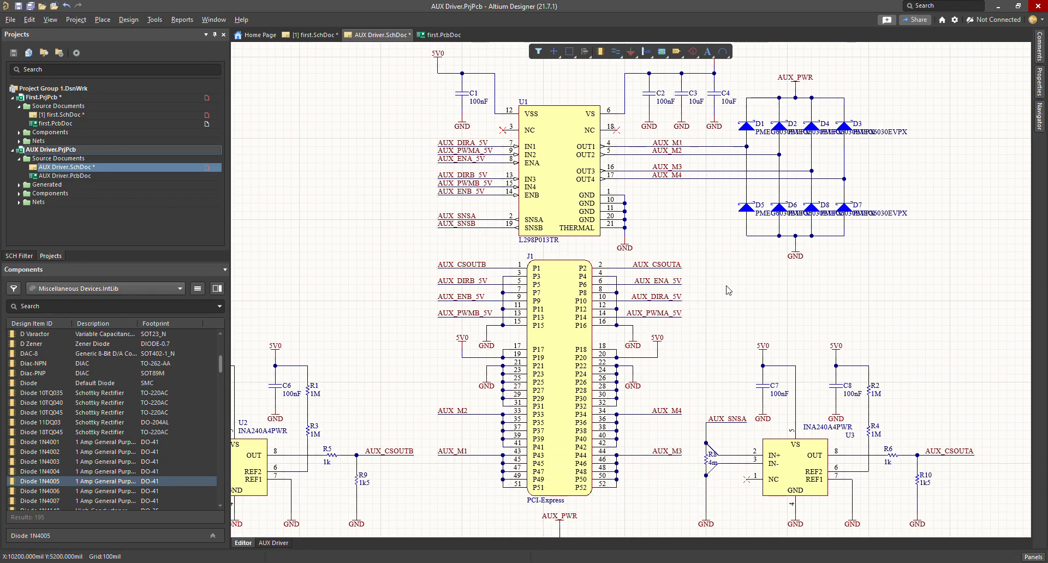
{"action": "scroll", "coordinate": [730, 311], "scroll_direction": "up", "scroll_amount": 3}
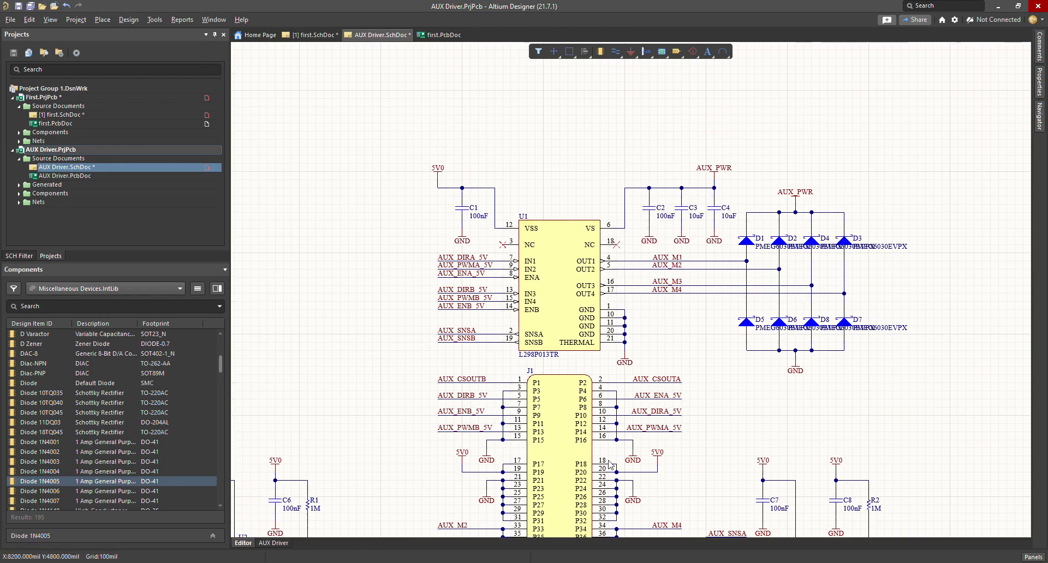
{"action": "scroll", "coordinate": [848, 460], "scroll_direction": "down", "scroll_amount": 2}
{"action": "scroll", "coordinate": [885, 383], "scroll_direction": "down", "scroll_amount": 2}
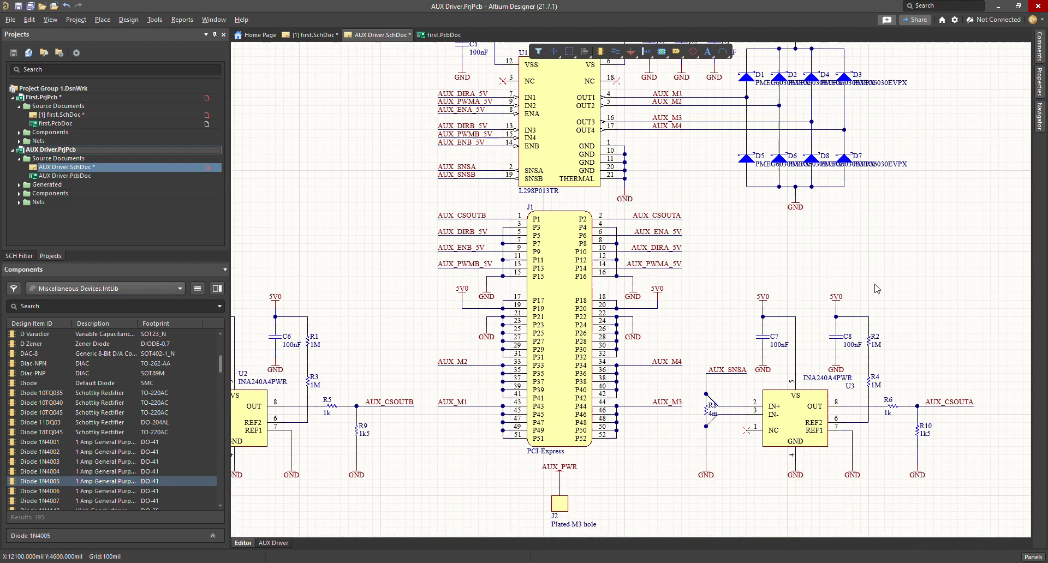
{"action": "scroll", "coordinate": [800, 343], "scroll_direction": "left", "scroll_amount": 5, "text": "shift"}
{"action": "scroll", "coordinate": [802, 346], "scroll_direction": "right", "scroll_amount": 6, "text": "shift"}
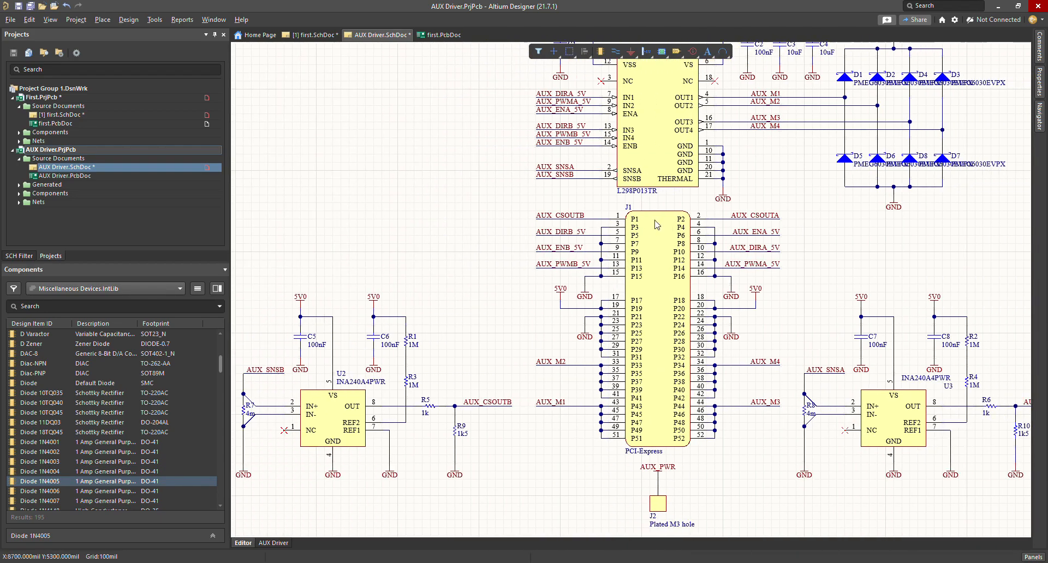
{"action": "scroll", "coordinate": [650, 373], "scroll_direction": "up", "scroll_amount": 3}
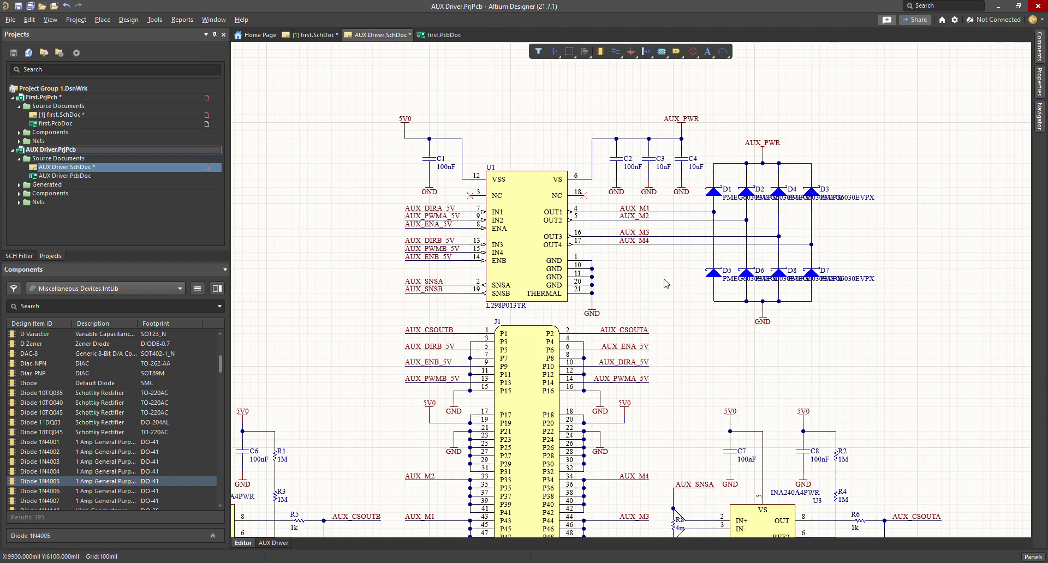
{"action": "scroll", "coordinate": [670, 284], "scroll_direction": "up", "scroll_amount": 3}
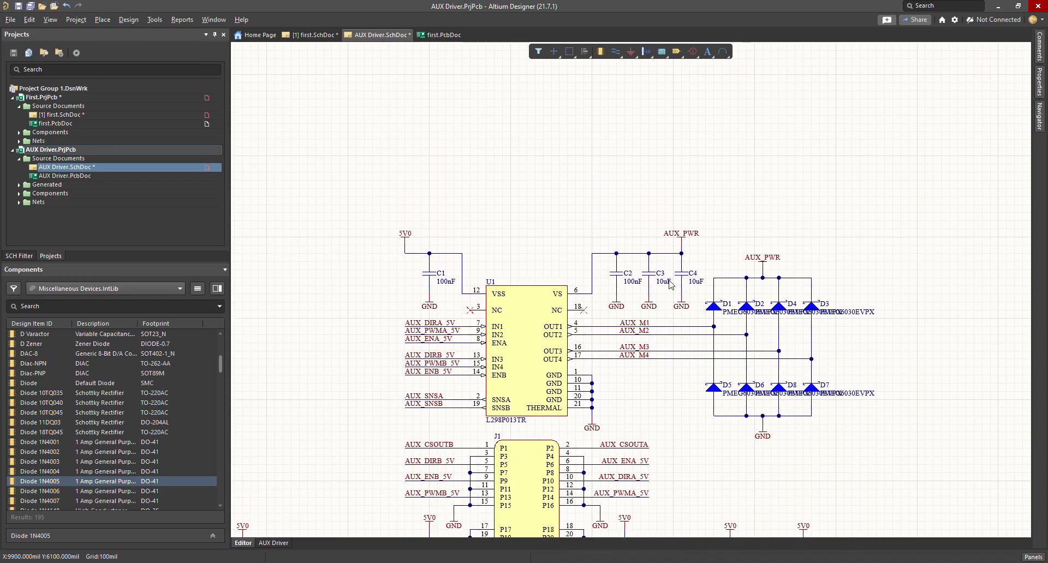
{"action": "scroll", "coordinate": [671, 284], "scroll_direction": "down", "scroll_amount": 3}
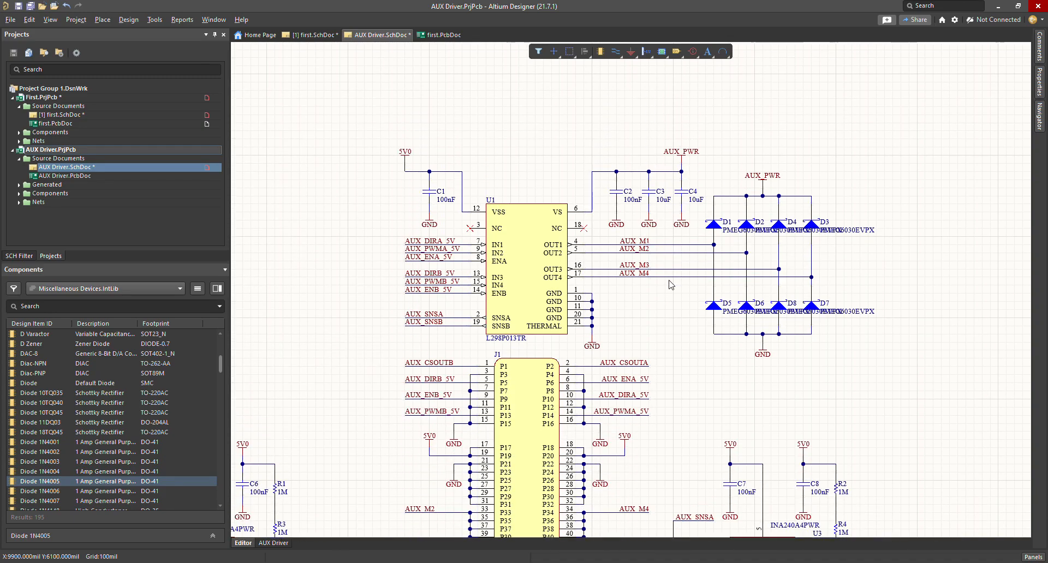
{"action": "scroll", "coordinate": [670, 284], "scroll_direction": "up", "scroll_amount": 2}
{"action": "scroll", "coordinate": [670, 284], "scroll_direction": "down", "scroll_amount": 4}
{"action": "scroll", "coordinate": [670, 284], "scroll_direction": "up", "scroll_amount": 1}
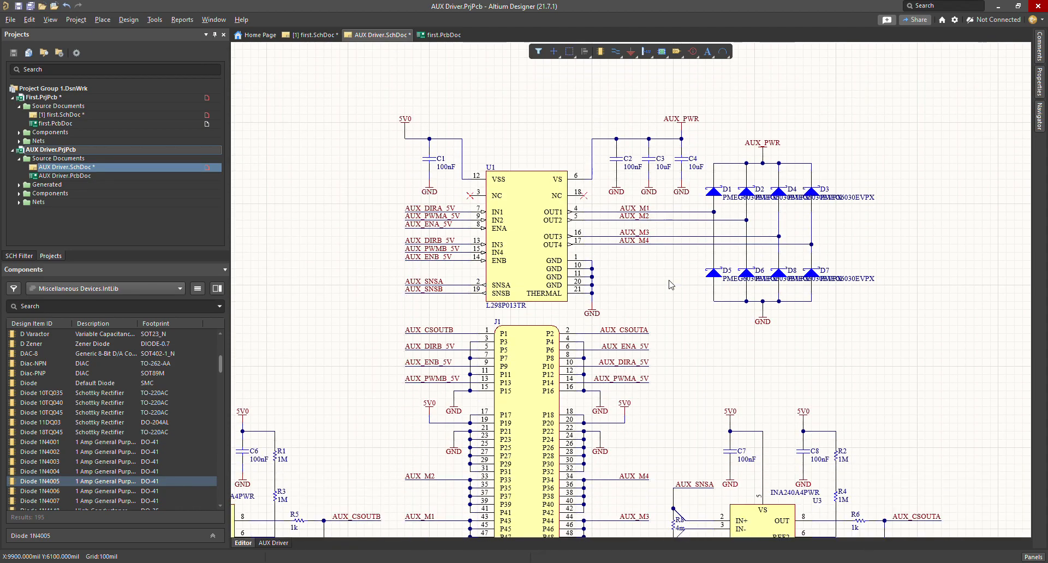
{"action": "scroll", "coordinate": [671, 284], "scroll_direction": "left", "scroll_amount": 3, "text": "shift"}
{"action": "scroll", "coordinate": [670, 284], "scroll_direction": "right", "scroll_amount": 1, "text": "shift"}
Step: Pan left and right across the AUX Driver schematic sheet
{"action": "scroll", "coordinate": [670, 285], "scroll_direction": "right", "scroll_amount": 2, "text": "shift"}
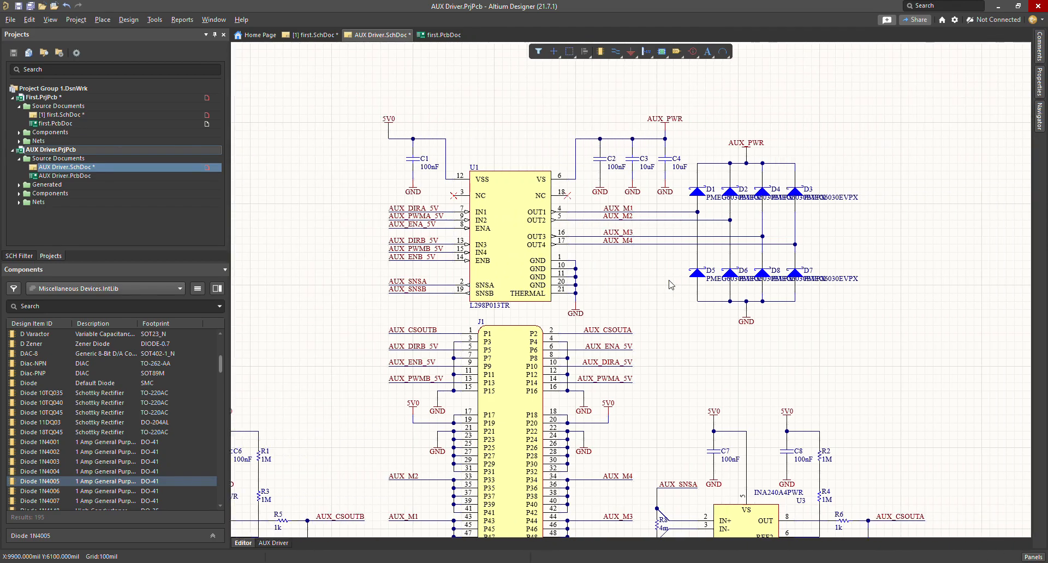
{"action": "scroll", "coordinate": [670, 284], "scroll_direction": "right", "scroll_amount": 1, "text": "shift"}
{"action": "scroll", "coordinate": [670, 285], "scroll_direction": "left", "scroll_amount": 4, "text": "shift"}
{"action": "scroll", "coordinate": [670, 285], "scroll_direction": "right", "scroll_amount": 4, "text": "shift"}
{"action": "scroll", "coordinate": [670, 285], "scroll_direction": "left", "scroll_amount": 1, "text": "shift"}
{"action": "scroll", "coordinate": [671, 285], "scroll_direction": "left", "scroll_amount": 4, "text": "shift"}
{"action": "scroll", "coordinate": [670, 284], "scroll_direction": "right", "scroll_amount": 5, "text": "shift"}
{"action": "scroll", "coordinate": [670, 285], "scroll_direction": "left", "scroll_amount": 4, "text": "shift"}
{"action": "scroll", "coordinate": [670, 285], "scroll_direction": "right", "scroll_amount": 1, "text": "shift"}
{"action": "scroll", "coordinate": [672, 285], "scroll_direction": "left", "scroll_amount": 1, "text": "shift"}
{"action": "scroll", "coordinate": [671, 284], "scroll_direction": "right", "scroll_amount": 4, "text": "shift"}
{"action": "scroll", "coordinate": [671, 285], "scroll_direction": "left", "scroll_amount": 4, "text": "shift"}
{"action": "scroll", "coordinate": [670, 285], "scroll_direction": "right", "scroll_amount": 4, "text": "shift"}
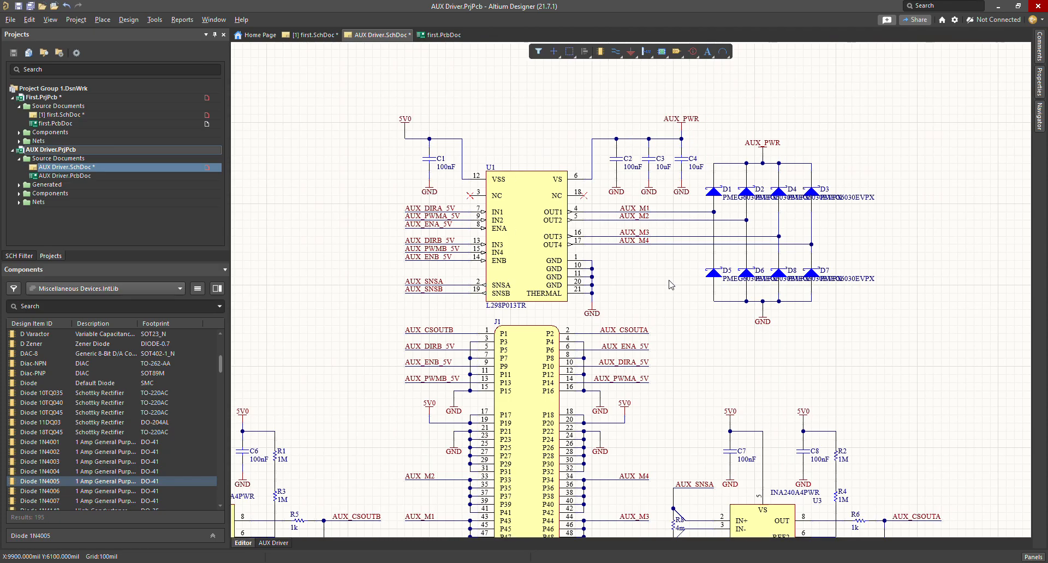
Step: Scroll the AUX Driver sheet up and down, then switch back to first.SchDoc
{"action": "scroll", "coordinate": [671, 284], "scroll_direction": "up", "scroll_amount": 3, "text": "ctrl"}
{"action": "scroll", "coordinate": [670, 284], "scroll_direction": "up", "scroll_amount": 3, "text": "ctrl"}
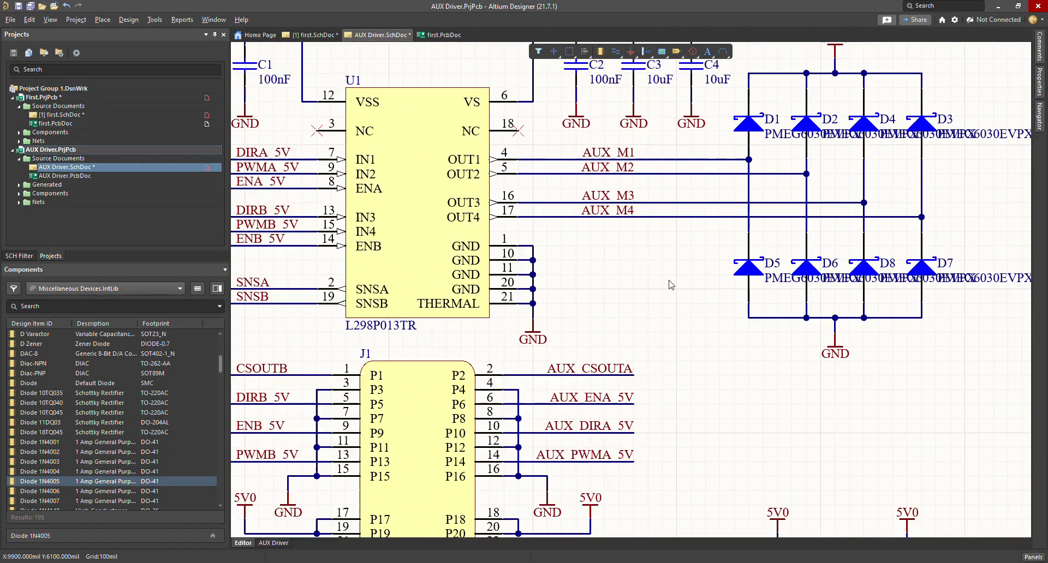
{"action": "scroll", "coordinate": [671, 284], "scroll_direction": "down", "scroll_amount": 3, "text": "ctrl"}
{"action": "scroll", "coordinate": [671, 284], "scroll_direction": "up", "scroll_amount": 3, "text": "ctrl"}
{"action": "scroll", "coordinate": [671, 285], "scroll_direction": "up", "scroll_amount": 4, "text": "shift"}
{"action": "scroll", "coordinate": [671, 285], "scroll_direction": "down", "scroll_amount": 4, "text": "shift"}
{"action": "scroll", "coordinate": [672, 285], "scroll_direction": "up", "scroll_amount": 4}
{"action": "scroll", "coordinate": [671, 285], "scroll_direction": "down", "scroll_amount": 5}
{"action": "scroll", "coordinate": [671, 285], "scroll_direction": "up", "scroll_amount": 3}
{"action": "scroll", "coordinate": [671, 284], "scroll_direction": "up", "scroll_amount": 3}
{"action": "scroll", "coordinate": [671, 285], "scroll_direction": "down", "scroll_amount": 5}
{"action": "scroll", "coordinate": [671, 284], "scroll_direction": "up", "scroll_amount": 4, "text": "shift"}
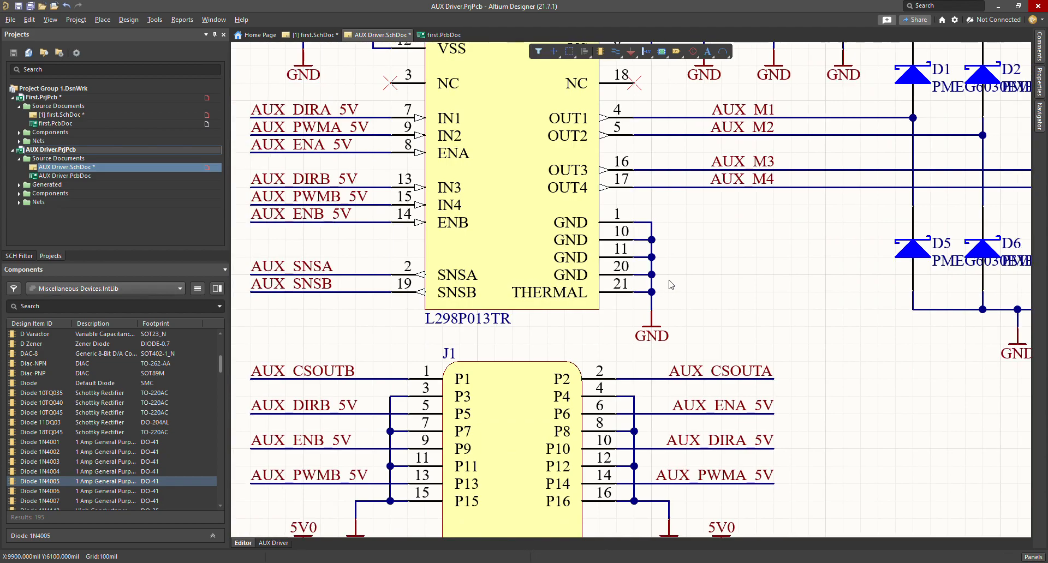
{"action": "scroll", "coordinate": [671, 284], "scroll_direction": "up", "scroll_amount": 2, "text": "ctrl"}
{"action": "scroll", "coordinate": [670, 284], "scroll_direction": "down", "scroll_amount": 2, "text": "ctrl"}
{"action": "scroll", "coordinate": [671, 285], "scroll_direction": "up", "scroll_amount": 2, "text": "ctrl"}
{"action": "scroll", "coordinate": [671, 285], "scroll_direction": "down", "scroll_amount": 1, "text": "ctrl"}
{"action": "scroll", "coordinate": [670, 285], "scroll_direction": "down", "scroll_amount": 5}
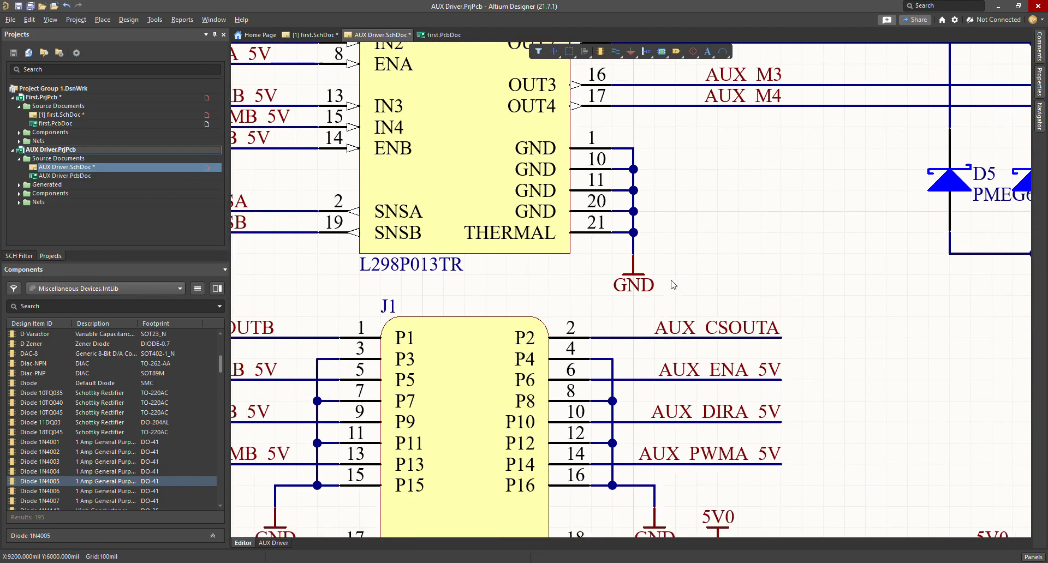
{"action": "scroll", "coordinate": [671, 284], "scroll_direction": "down", "scroll_amount": 6, "text": "ctrl"}
{"action": "scroll", "coordinate": [673, 285], "scroll_direction": "down", "scroll_amount": 1, "text": "ctrl"}
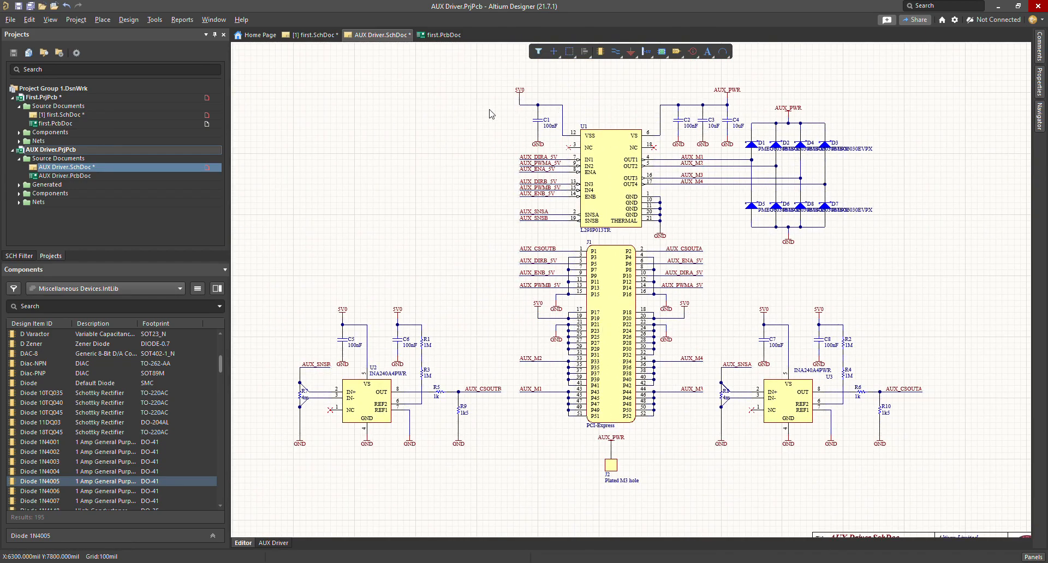
{"action": "left_click", "coordinate": [63, 116]}
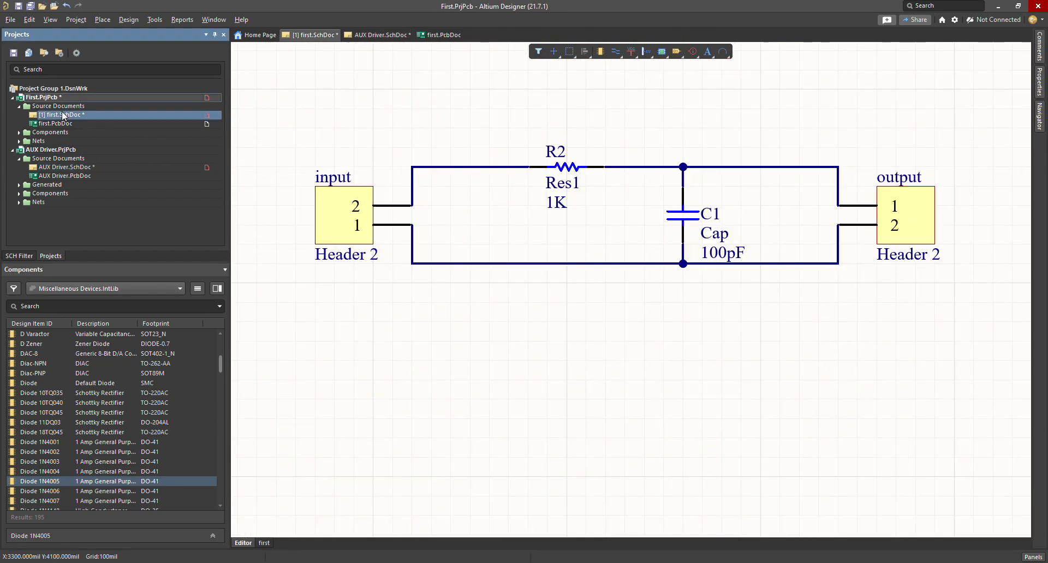